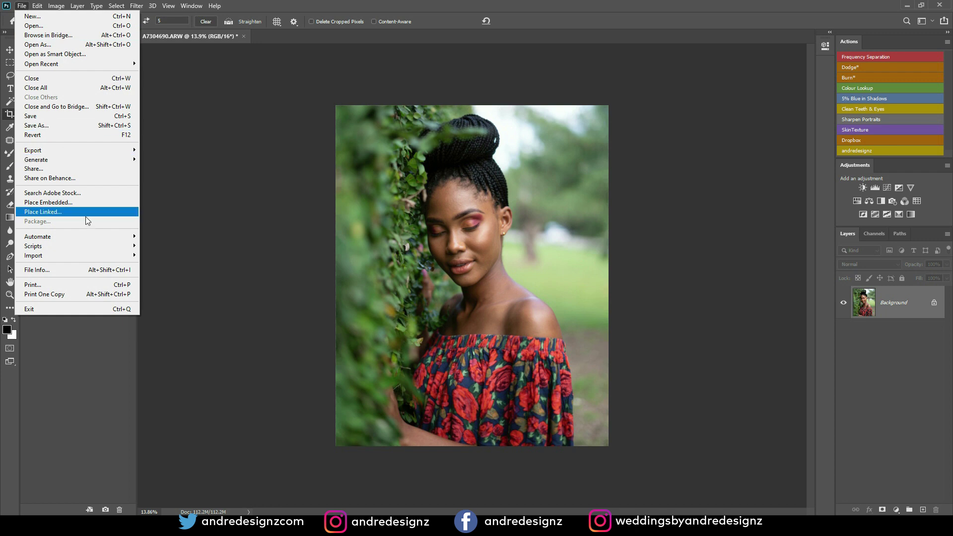
# Review the photo's camera data in its file information.
pyautogui.click(94, 268)
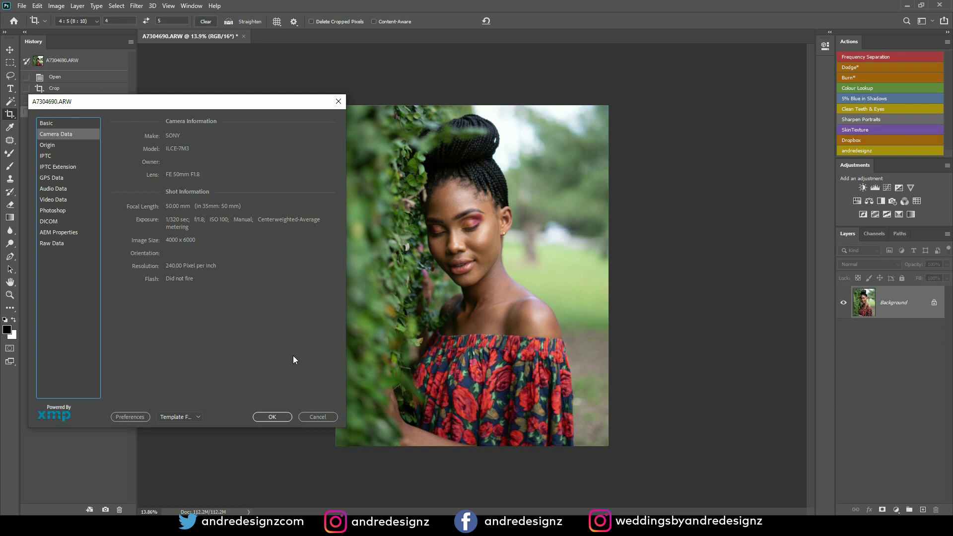
pyautogui.click(318, 417)
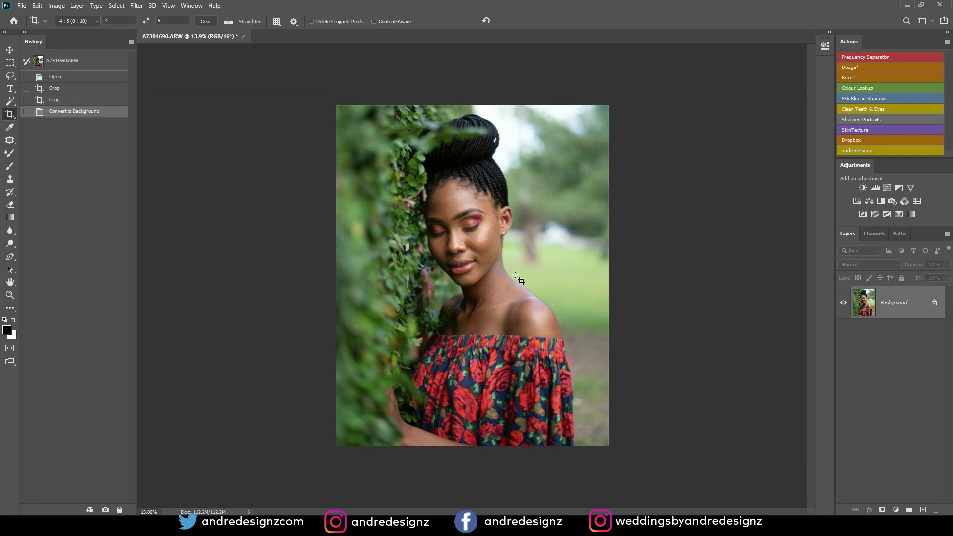
# Duplicate the Background layer of the portrait.
pyautogui.scroll(5, 520, 268)
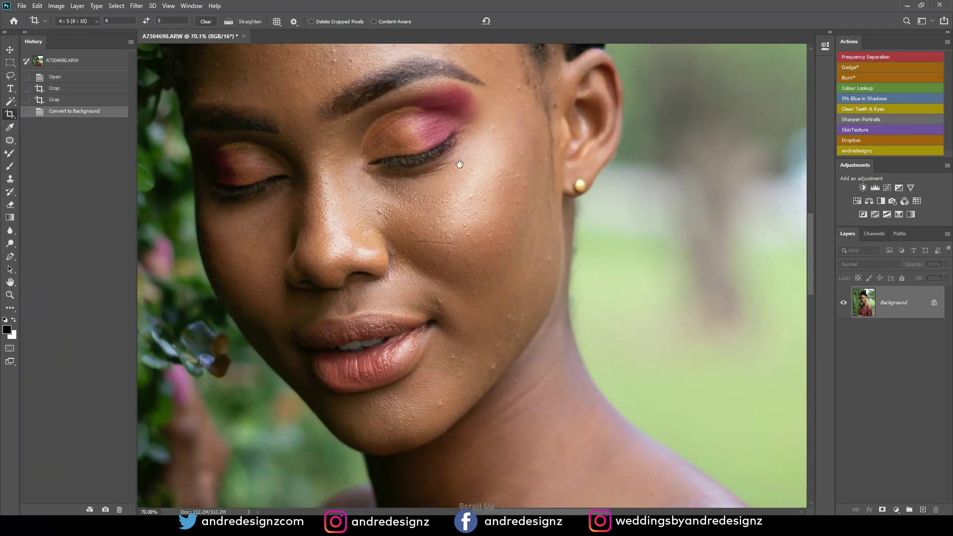
pyautogui.moveTo(459, 164); pyautogui.dragTo(520, 185)
pyautogui.scroll(-3, 520, 190)
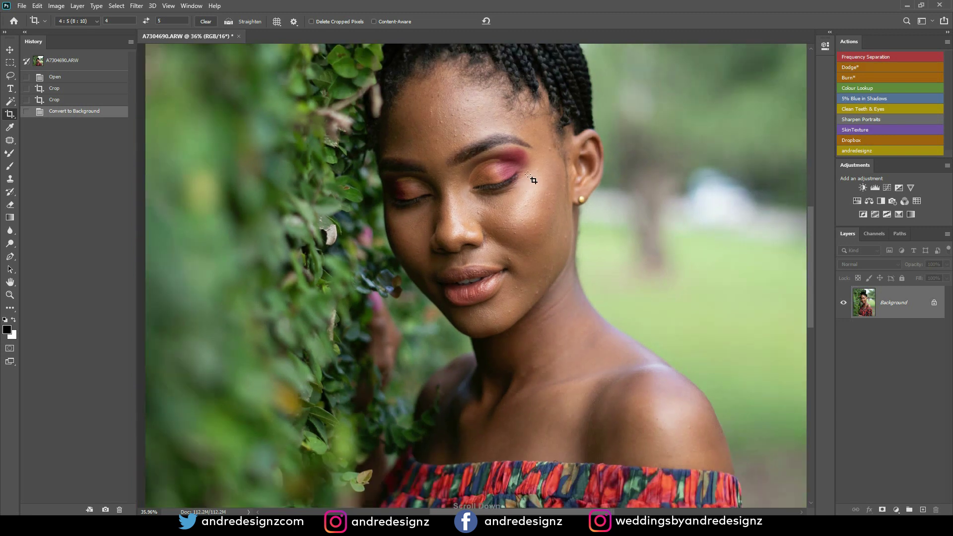
pyautogui.moveTo(524, 133); pyautogui.dragTo(503, 220)
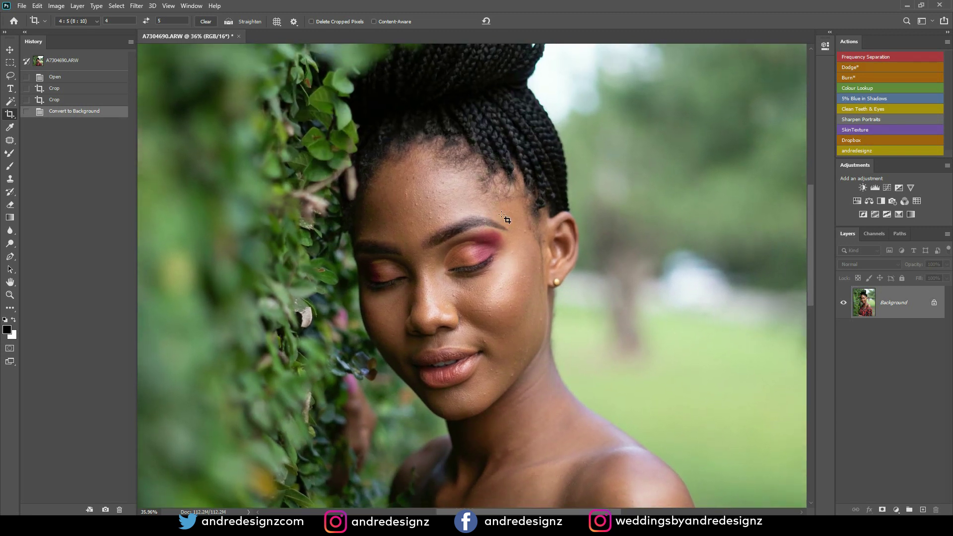
pyautogui.scroll(-2, 507, 213)
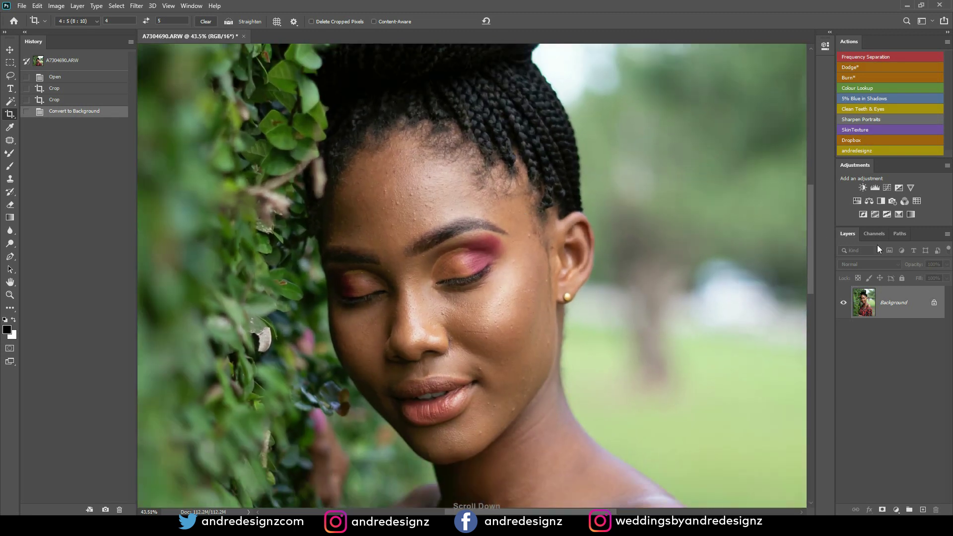
pyautogui.moveTo(916, 304); pyautogui.dragTo(913, 509)
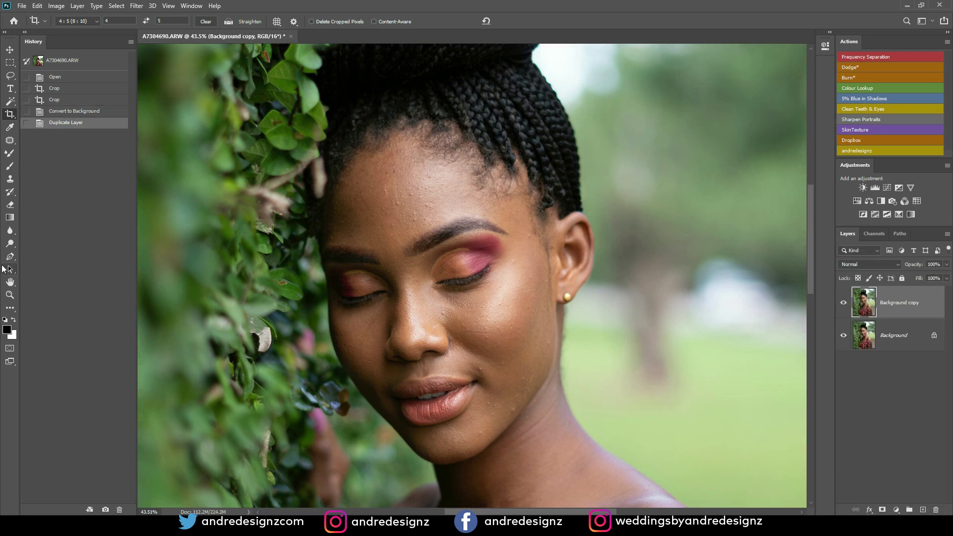
# Use the Patch tool to remove blemishes from the forehead, moving each selection onto clean skin and deselecting it.
pyautogui.click(11, 143)
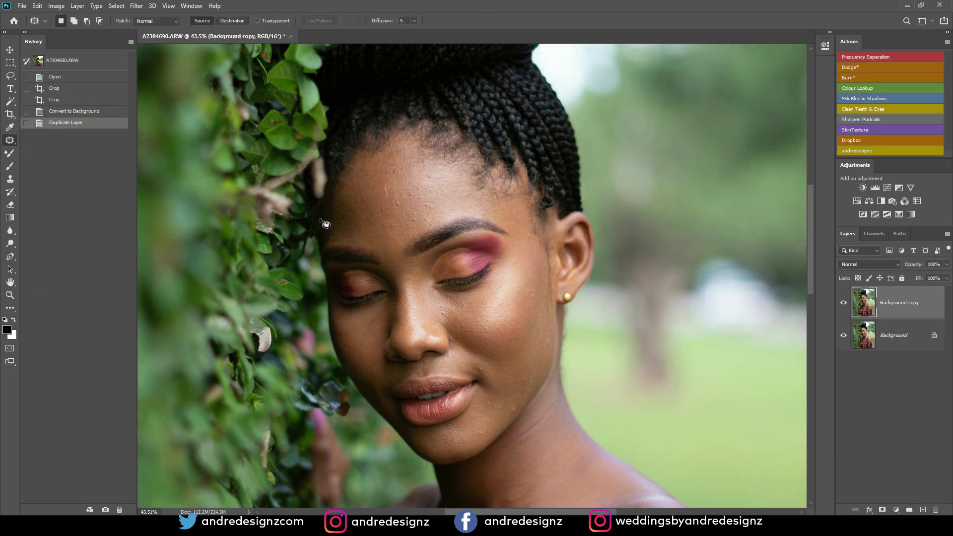
pyautogui.moveTo(413, 193)
pyautogui.mouseDown()
pyautogui.moveTo(431, 215)
pyautogui.moveTo(429, 200)
pyautogui.moveTo(458, 207)
pyautogui.mouseUp()
pyautogui.hotkey('ctrl', 'd')
pyautogui.hotkey('ctrl', 'd')
pyautogui.hotkey('ctrl', 'd')
pyautogui.hotkey('ctrl', 'd')
pyautogui.hotkey('ctrl', 'd')
pyautogui.hotkey('ctrl', 'd')
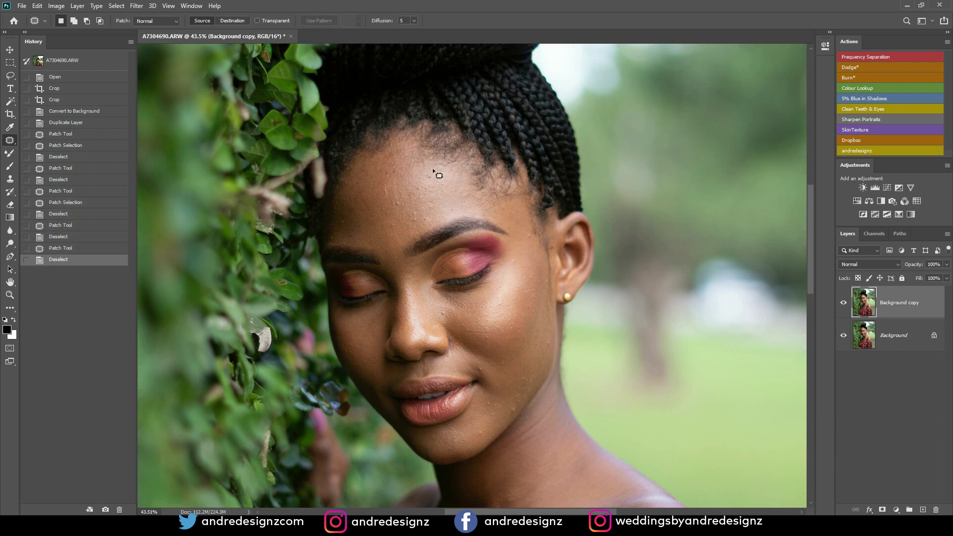
# Patch the raised bumps running down the centre of the forehead with clean neighbouring skin.
pyautogui.moveTo(400, 204)
pyautogui.mouseDown()
pyautogui.moveTo(419, 225)
pyautogui.moveTo(406, 227)
pyautogui.moveTo(433, 220)
pyautogui.moveTo(398, 223)
pyautogui.mouseUp()
pyautogui.hotkey('ctrl', 'd')
pyautogui.hotkey('ctrl', 'd')
pyautogui.hotkey('ctrl', 'd')
pyautogui.moveTo(398, 224); pyautogui.dragTo(397, 233)
pyautogui.hotkey('ctrl', 'd')
pyautogui.moveTo(388, 186); pyautogui.dragTo(392, 191)
pyautogui.moveTo(393, 194); pyautogui.dragTo(395, 201)
pyautogui.hotkey('ctrl', 'd')
# Patch the small bumps on the upper forehead just below the hairline.
pyautogui.moveTo(394, 164)
pyautogui.mouseDown()
pyautogui.moveTo(396, 177)
pyautogui.moveTo(396, 165)
pyautogui.mouseUp()
pyautogui.moveTo(396, 170)
pyautogui.mouseDown()
pyautogui.moveTo(405, 181)
pyautogui.moveTo(388, 169)
pyautogui.mouseUp()
pyautogui.hotkey('ctrl', 'd')
pyautogui.moveTo(389, 174)
pyautogui.mouseDown()
pyautogui.moveTo(388, 192)
pyautogui.moveTo(435, 185)
pyautogui.moveTo(419, 188)
pyautogui.mouseUp()
pyautogui.hotkey('ctrl', 'd')
pyautogui.hotkey('ctrl', 'd')
pyautogui.hotkey('ctrl', 'd')
# Patch the blemishes above the ivy-side eyebrow and above the ear-side eyebrow.
pyautogui.moveTo(347, 231)
pyautogui.mouseDown()
pyautogui.moveTo(344, 224)
pyautogui.moveTo(338, 235)
pyautogui.mouseUp()
pyautogui.moveTo(338, 237)
pyautogui.mouseDown()
pyautogui.moveTo(347, 227)
pyautogui.moveTo(384, 234)
pyautogui.mouseUp()
pyautogui.hotkey('ctrl', 'd')
pyautogui.hotkey('ctrl', 'd')
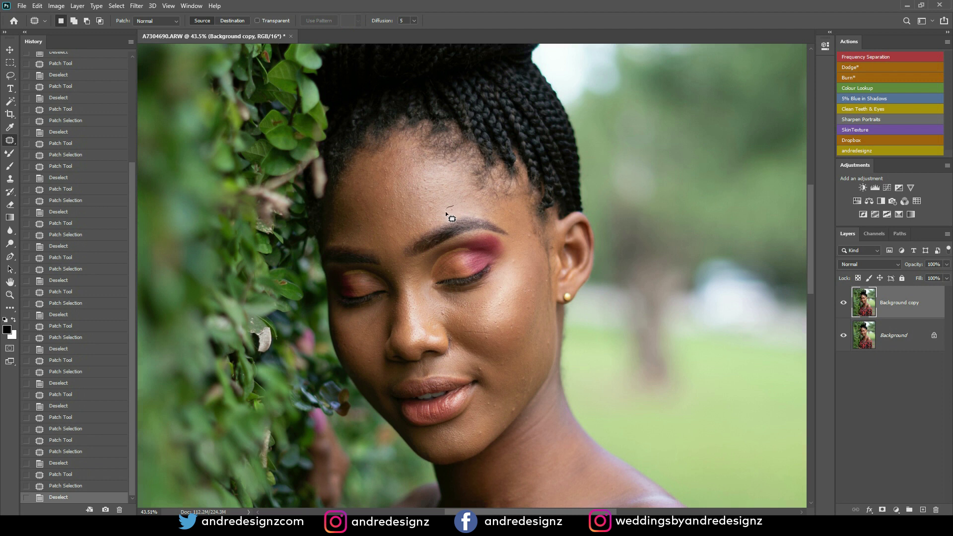
pyautogui.moveTo(478, 203)
pyautogui.mouseDown()
pyautogui.moveTo(470, 208)
pyautogui.moveTo(484, 212)
pyautogui.mouseUp()
pyautogui.hotkey('ctrl', 'd')
# Patch the blemishes on the temple and on the cheek between the eye and the ear.
pyautogui.moveTo(533, 236); pyautogui.dragTo(530, 237)
pyautogui.moveTo(529, 235)
pyautogui.mouseDown()
pyautogui.moveTo(532, 247)
pyautogui.moveTo(516, 265)
pyautogui.mouseUp()
pyautogui.hotkey('ctrl', 'd')
pyautogui.moveTo(513, 324); pyautogui.dragTo(517, 330)
pyautogui.hotkey('ctrl', 'd')
pyautogui.moveTo(527, 275); pyautogui.dragTo(536, 264)
pyautogui.hotkey('ctrl', 'd')
pyautogui.scroll(5, 536, 260)
pyautogui.scroll(2, 535, 268)
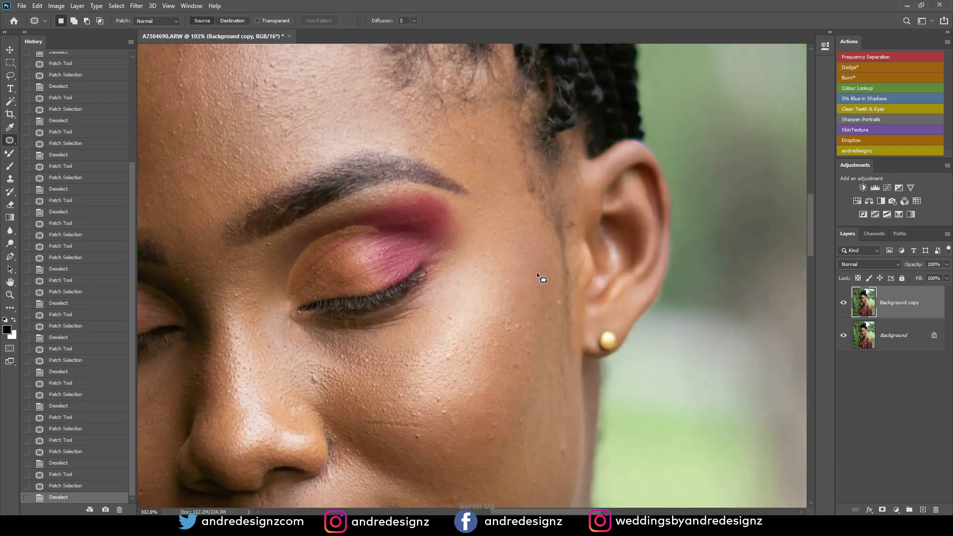
pyautogui.hotkey('ctrl', 'd')
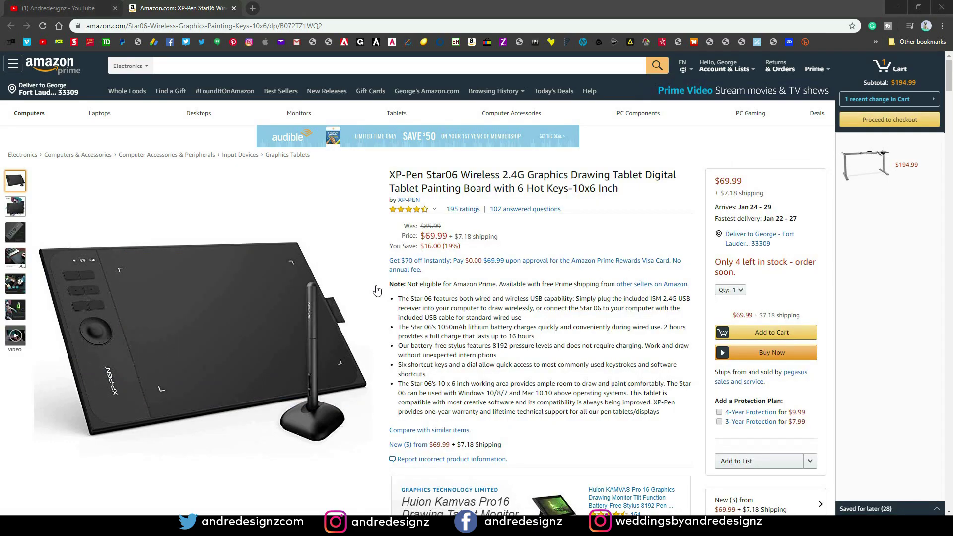
# Switch to the browser and look over the Amazon product page of the XP-Pen Star06 graphics tablet.
pyautogui.scroll(-8, 424, 268)
pyautogui.scroll(3, 424, 268)
pyautogui.scroll(5, 424, 268)
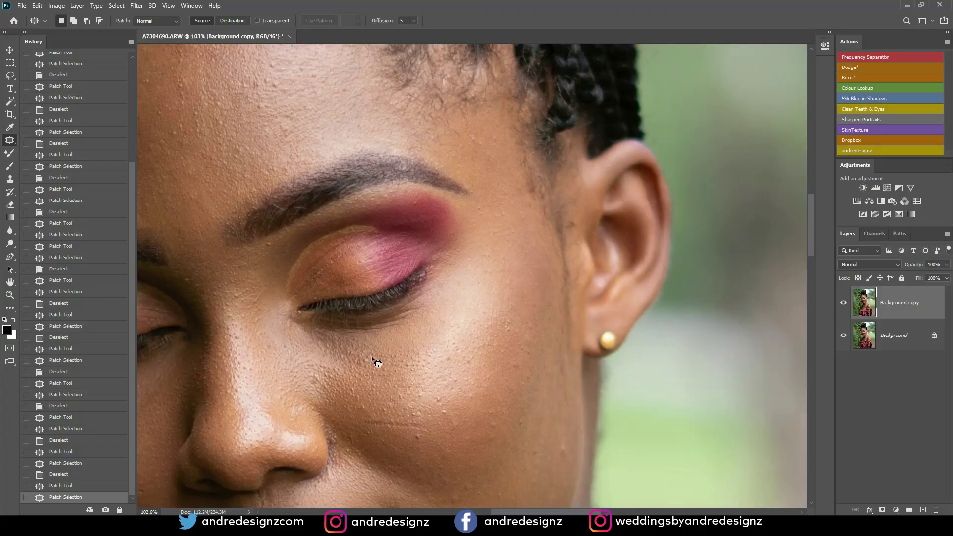
# Patch the bumps on the cheek below the ear-side eye and beside the nose.
pyautogui.hotkey('ctrl', 'd')
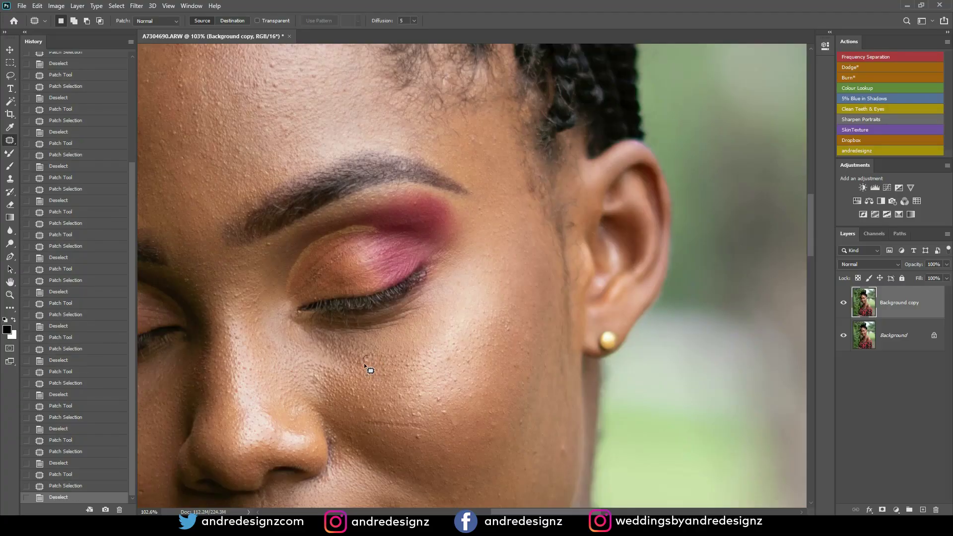
pyautogui.moveTo(441, 396)
pyautogui.mouseDown()
pyautogui.moveTo(449, 420)
pyautogui.moveTo(414, 415)
pyautogui.moveTo(425, 394)
pyautogui.mouseUp()
pyautogui.hotkey('ctrl', 'd')
pyautogui.hotkey('ctrl', 'd')
pyautogui.hotkey('ctrl', 'd')
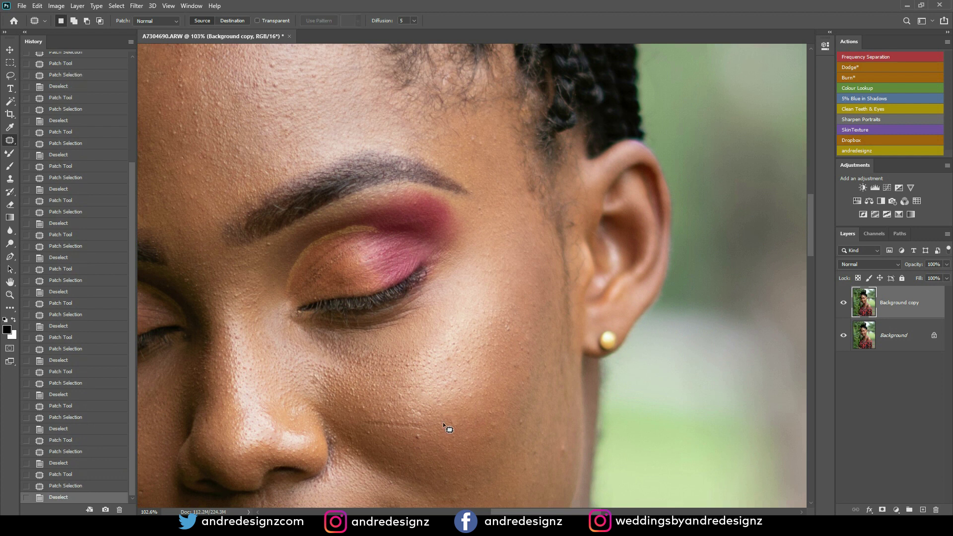
pyautogui.moveTo(326, 377); pyautogui.dragTo(341, 381)
pyautogui.hotkey('ctrl', 'd')
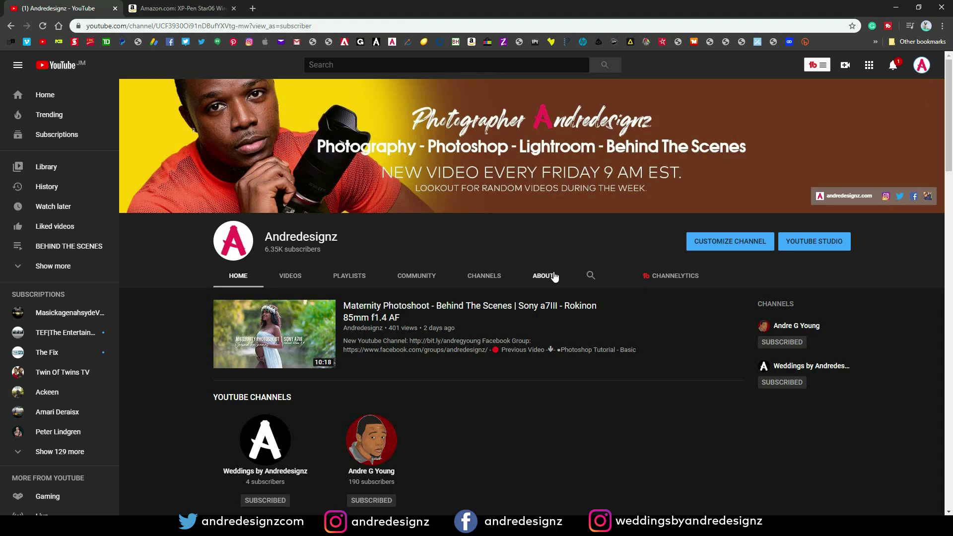
# Switch to YouTube in the browser and look through the Weddings by Andredesignz channel.
pyautogui.scroll(-4, 553, 273)
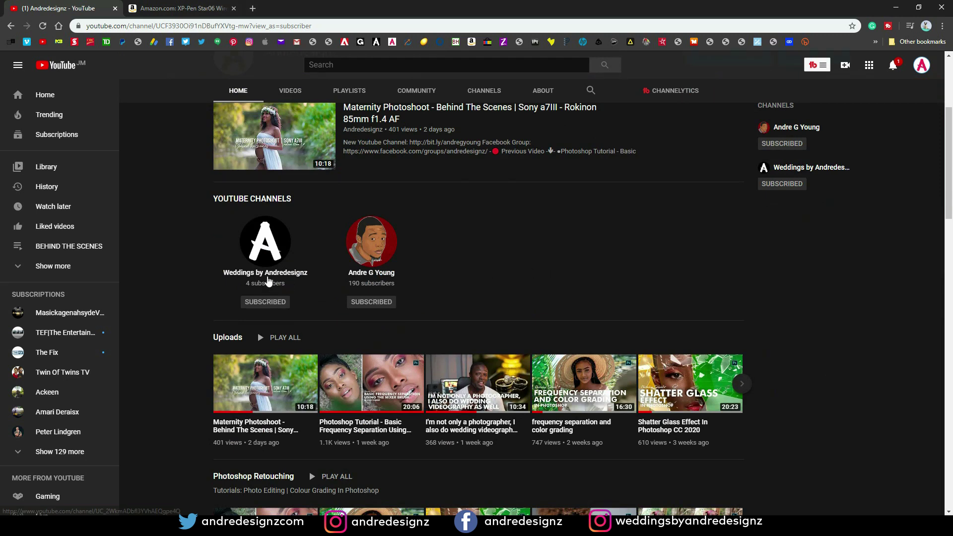
pyautogui.click(270, 277)
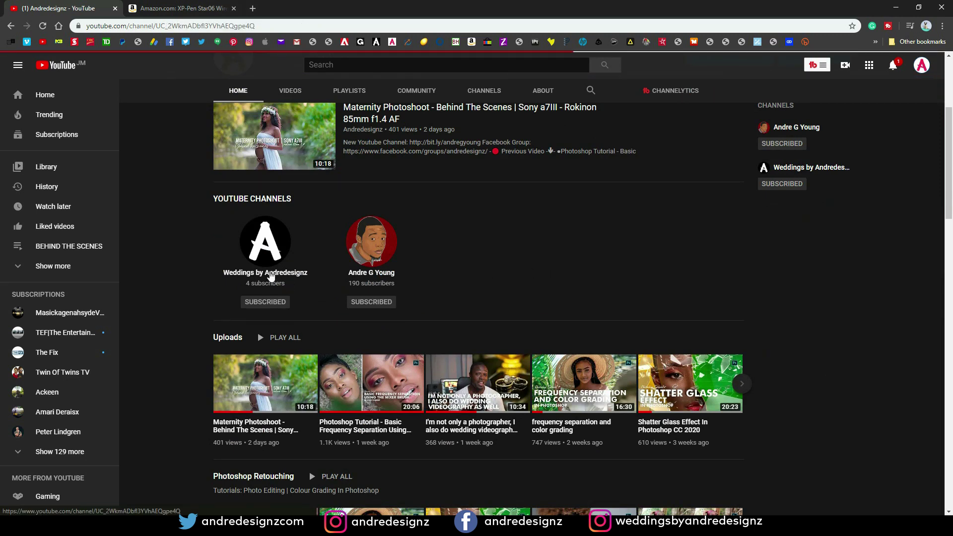
pyautogui.scroll(-4, 497, 220)
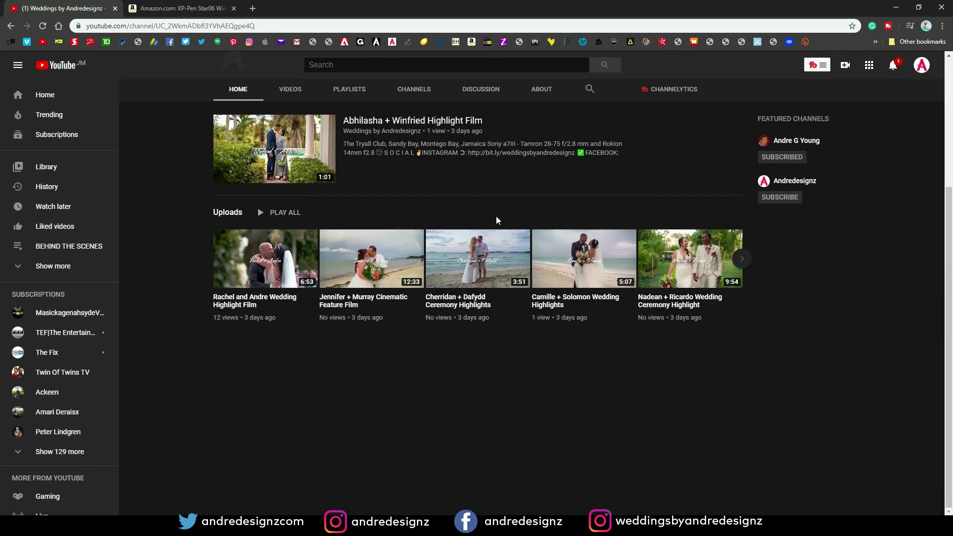
pyautogui.scroll(3, 528, 227)
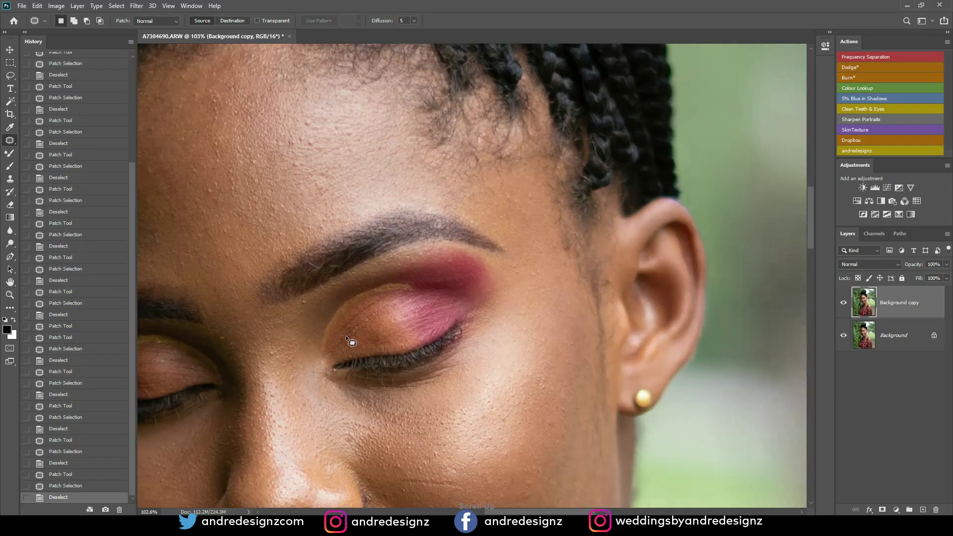
# Patch the spots along the upper eyelid of the ear-side eye, beneath the eyebrow.
pyautogui.moveTo(379, 308)
pyautogui.mouseDown()
pyautogui.moveTo(362, 332)
pyautogui.moveTo(375, 326)
pyautogui.moveTo(371, 311)
pyautogui.mouseUp()
pyautogui.hotkey('ctrl', 'd')
pyautogui.moveTo(364, 319); pyautogui.dragTo(379, 310)
pyautogui.hotkey('ctrl', 'd')
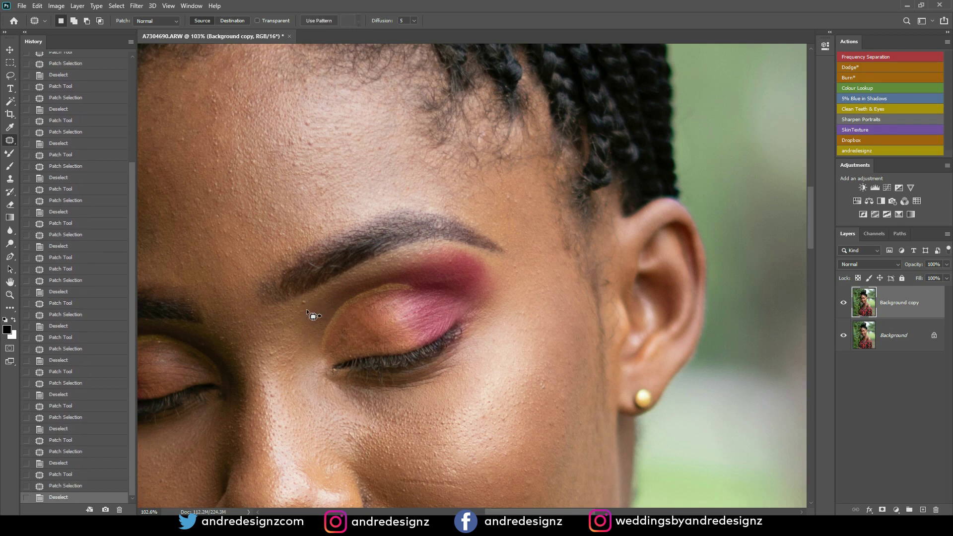
pyautogui.scroll(-1, 364, 162)
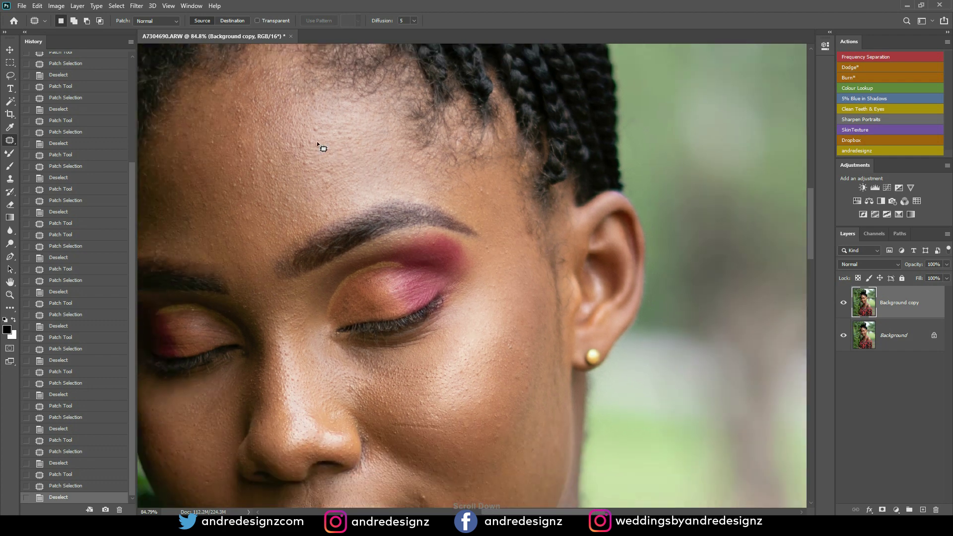
pyautogui.scroll(1, 322, 148)
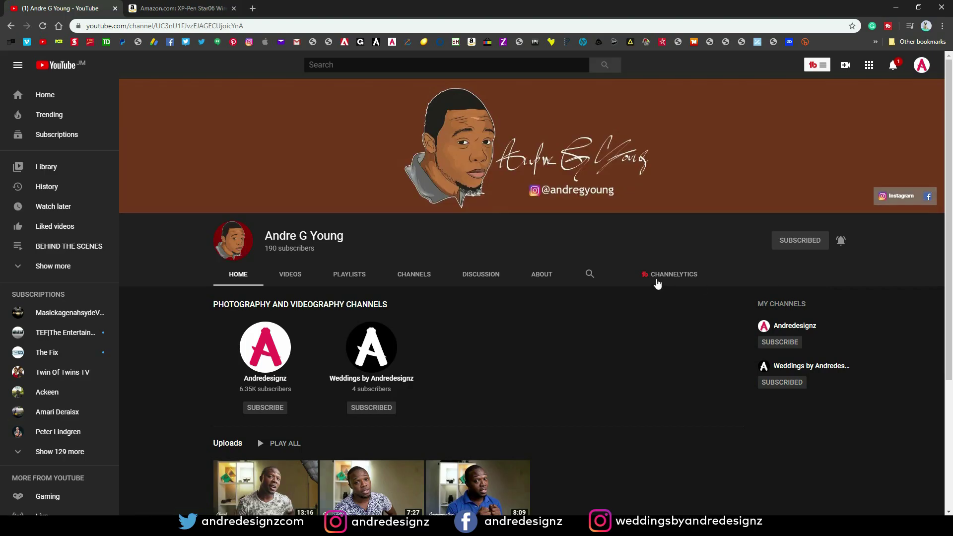
# Switch to YouTube and look over the photographer's personal channel page.
pyautogui.scroll(-3, 553, 244)
pyautogui.scroll(2, 346, 192)
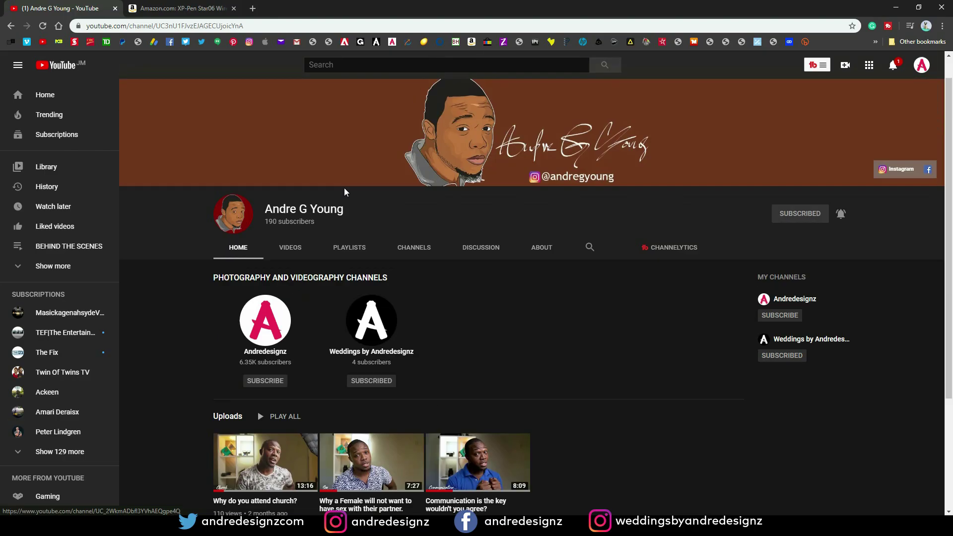
pyautogui.scroll(1, 346, 192)
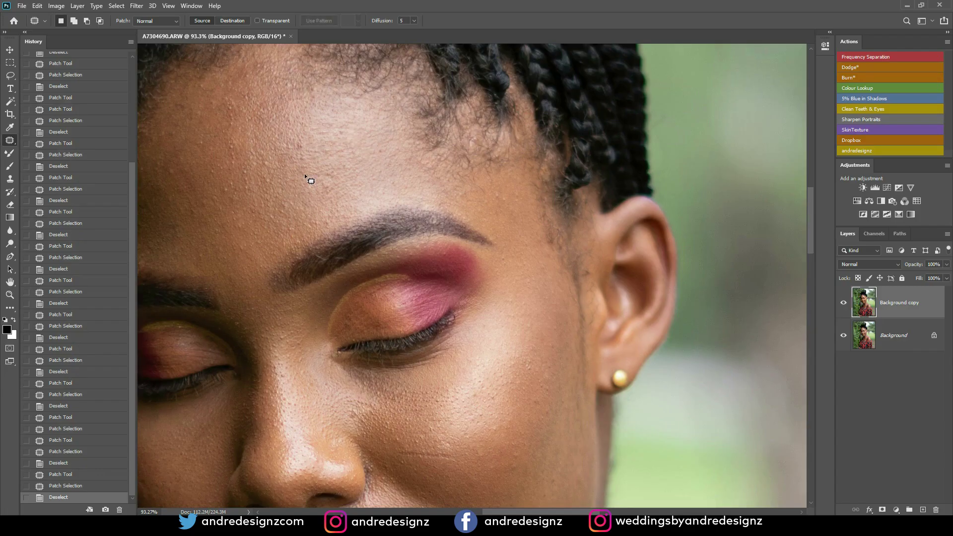
# Patch a blemish on the shaded part of the forehead above the nose bridge.
pyautogui.scroll(-1, 236, 187)
pyautogui.moveTo(228, 192); pyautogui.dragTo(232, 179)
pyautogui.moveTo(231, 185); pyautogui.dragTo(243, 195)
pyautogui.hotkey('ctrl', 'd')
# Patch the bumps on the upper forehead and along the edge of its highlight.
pyautogui.scroll(2, 254, 130)
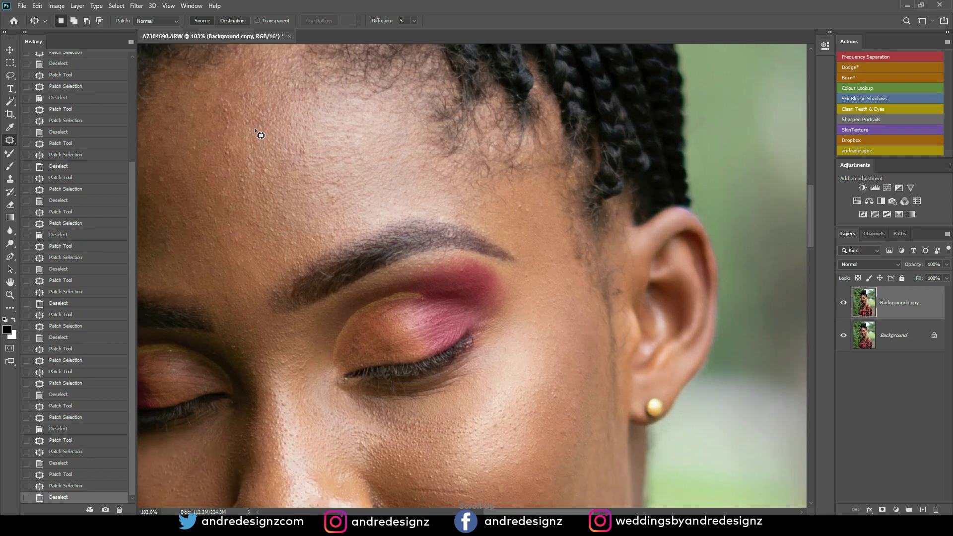
pyautogui.scroll(1, 254, 129)
pyautogui.moveTo(234, 110); pyautogui.dragTo(233, 111)
pyautogui.moveTo(229, 110); pyautogui.dragTo(221, 124)
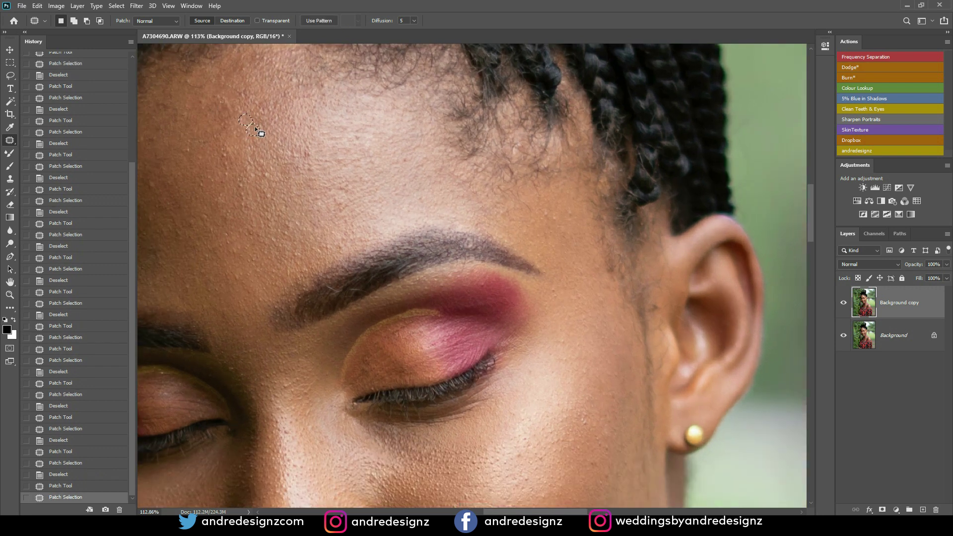
pyautogui.hotkey('ctrl', 'd')
pyautogui.moveTo(311, 148)
pyautogui.mouseDown()
pyautogui.moveTo(323, 155)
pyautogui.moveTo(322, 132)
pyautogui.mouseUp()
pyautogui.hotkey('ctrl', 'd')
pyautogui.hotkey('ctrl', 'd')
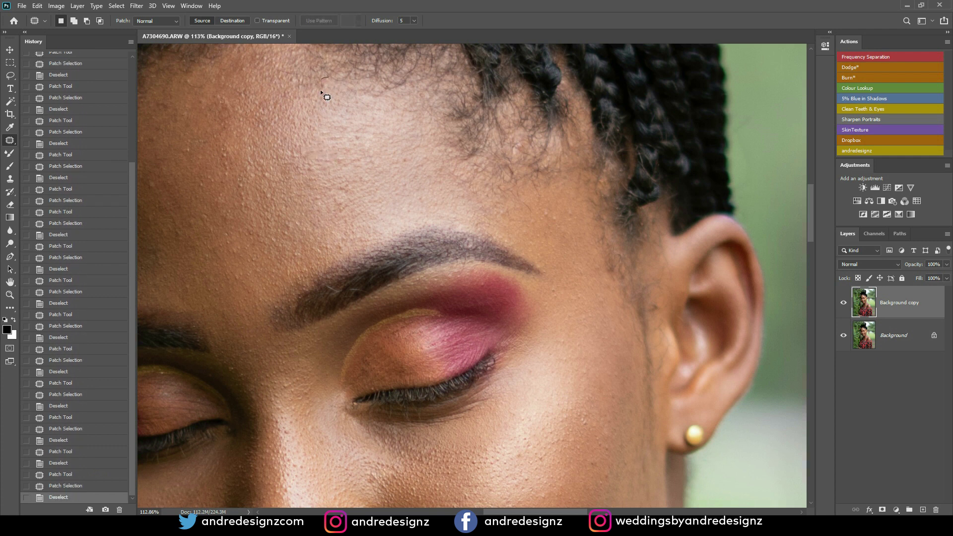
# Patch the blemishes on the shaded, ivy-side part of the forehead.
pyautogui.scroll(-3, 183, 171)
pyautogui.scroll(4, 184, 171)
pyautogui.moveTo(192, 145)
pyautogui.mouseDown()
pyautogui.moveTo(200, 148)
pyautogui.moveTo(193, 146)
pyautogui.mouseUp()
pyautogui.moveTo(195, 147); pyautogui.dragTo(235, 151)
pyautogui.hotkey('ctrl', 'd')
pyautogui.moveTo(142, 191)
pyautogui.mouseDown()
pyautogui.moveTo(152, 186)
pyautogui.moveTo(176, 204)
pyautogui.mouseUp()
pyautogui.hotkey('ctrl', 'd')
# Patch the remaining bumps across the middle of the forehead, between its shaded side and the highlight.
pyautogui.moveTo(263, 166); pyautogui.dragTo(263, 162)
pyautogui.moveTo(259, 165); pyautogui.dragTo(285, 173)
pyautogui.hotkey('ctrl', 'd')
pyautogui.hotkey('ctrl', 'd')
pyautogui.hotkey('ctrl', 'd')
pyautogui.moveTo(205, 174)
pyautogui.mouseDown()
pyautogui.moveTo(210, 189)
pyautogui.moveTo(205, 175)
pyautogui.mouseUp()
pyautogui.moveTo(204, 189)
pyautogui.mouseDown()
pyautogui.moveTo(216, 170)
pyautogui.moveTo(228, 193)
pyautogui.moveTo(233, 170)
pyautogui.moveTo(241, 189)
pyautogui.mouseUp()
pyautogui.hotkey('ctrl', 'd')
pyautogui.hotkey('ctrl', 'd')
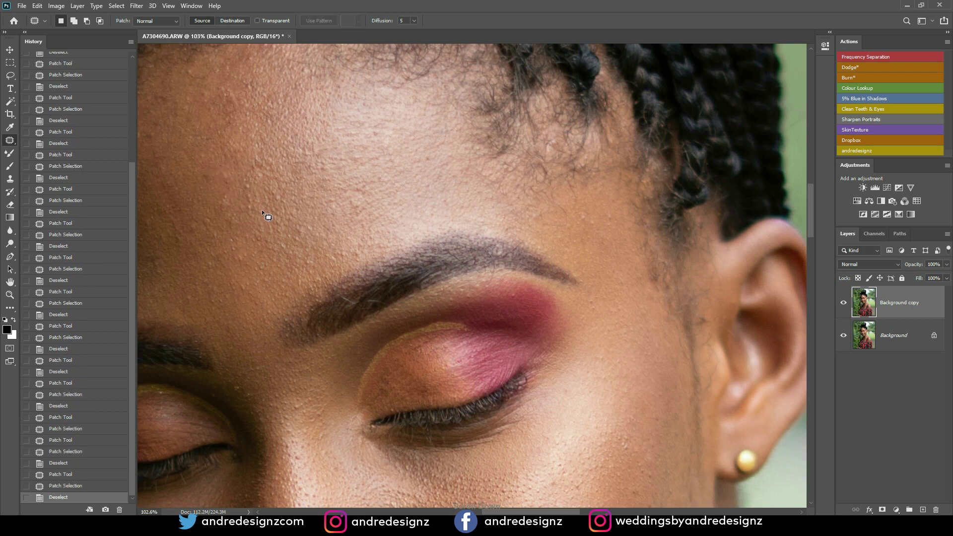
# Patch the stray hairs and spots just above the ivy-side eyebrow and toward the gap between the brows.
pyautogui.scroll(5, 266, 214)
pyautogui.scroll(5, 201, 258)
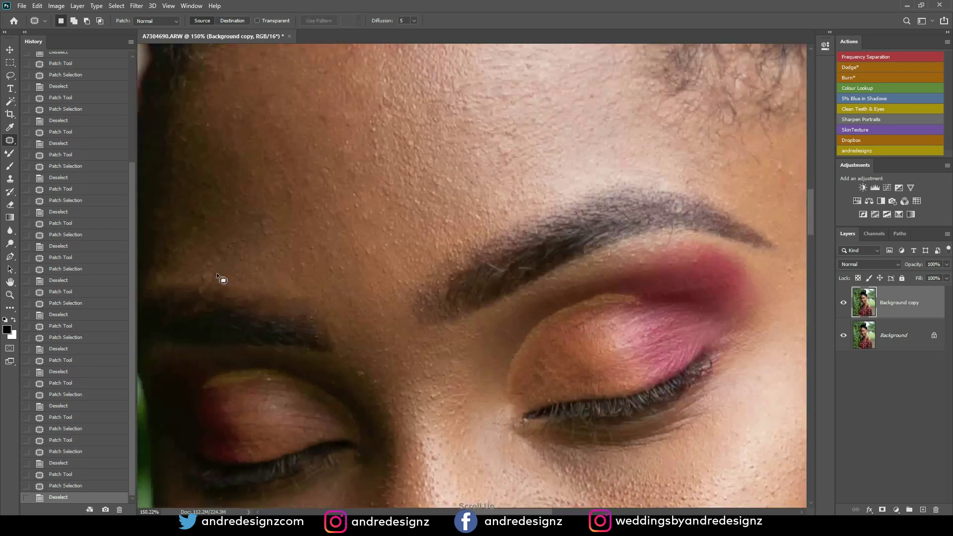
pyautogui.hotkey('ctrl', 'd')
pyautogui.moveTo(217, 277)
pyautogui.mouseDown()
pyautogui.moveTo(210, 262)
pyautogui.moveTo(243, 265)
pyautogui.mouseUp()
pyautogui.moveTo(309, 258); pyautogui.dragTo(318, 257)
pyautogui.moveTo(316, 263); pyautogui.dragTo(330, 270)
pyautogui.hotkey('ctrl', 'd')
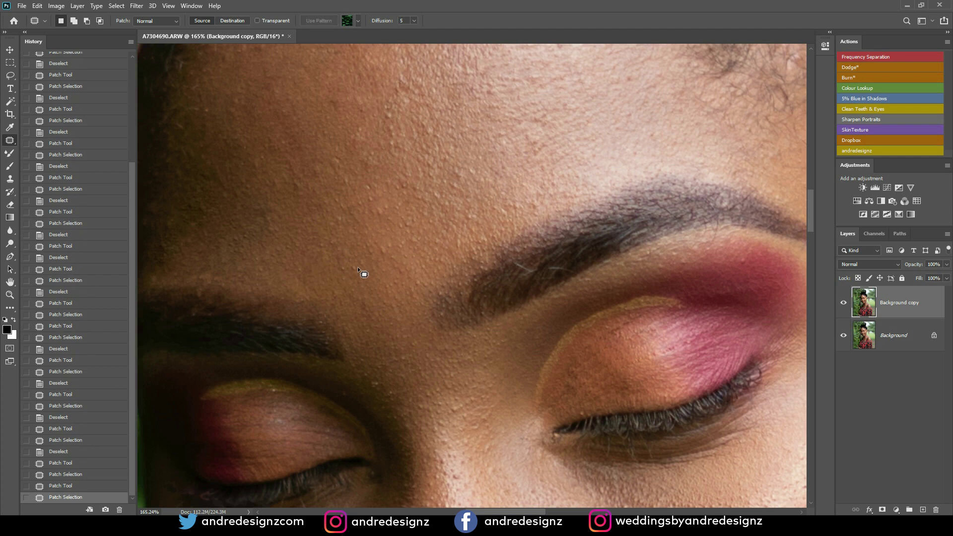
pyautogui.hotkey('ctrl', 'd')
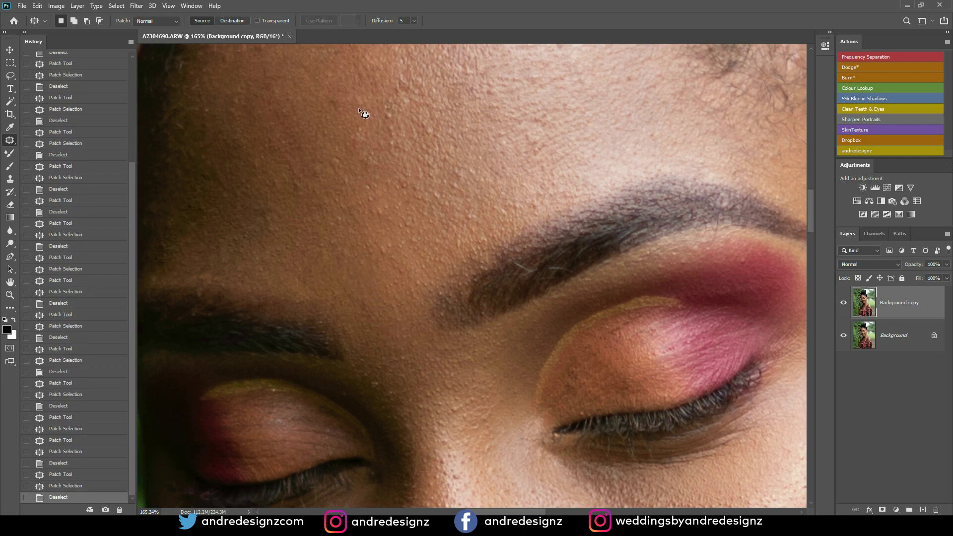
# Patch the blemish at the top of the nose bridge beside the ivy-side eye.
pyautogui.moveTo(382, 382); pyautogui.dragTo(382, 384)
pyautogui.moveTo(379, 383); pyautogui.dragTo(386, 375)
pyautogui.hotkey('ctrl', 'd')
pyautogui.scroll(-1, 430, 288)
pyautogui.hotkey('ctrl', 'd')
pyautogui.scroll(-10, 477, 213)
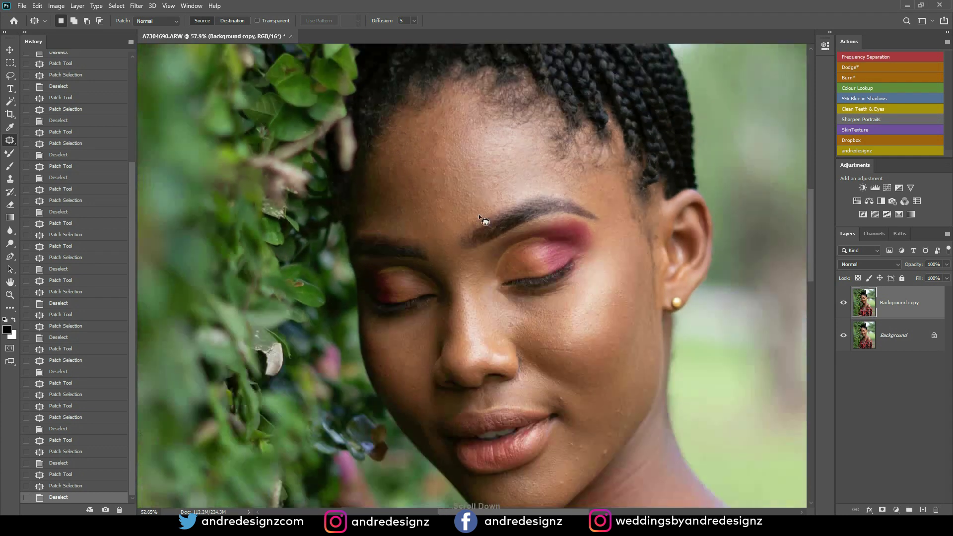
# Patch the blemishes on the lower cheek and chin just beyond the ear-side corner of the mouth.
pyautogui.scroll(10, 571, 405)
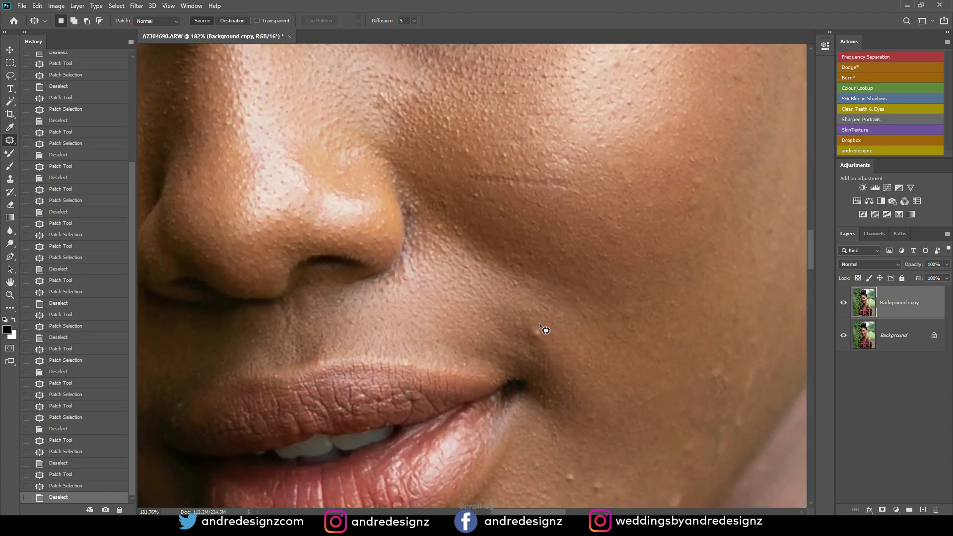
pyautogui.moveTo(549, 435)
pyautogui.mouseDown()
pyautogui.moveTo(573, 443)
pyautogui.moveTo(577, 485)
pyautogui.moveTo(582, 476)
pyautogui.mouseUp()
pyautogui.hotkey('ctrl', 'd')
pyautogui.moveTo(573, 477)
pyautogui.mouseDown()
pyautogui.moveTo(585, 459)
pyautogui.moveTo(610, 479)
pyautogui.moveTo(611, 454)
pyautogui.mouseUp()
pyautogui.moveTo(622, 489); pyautogui.dragTo(618, 500)
pyautogui.moveTo(623, 493); pyautogui.dragTo(550, 479)
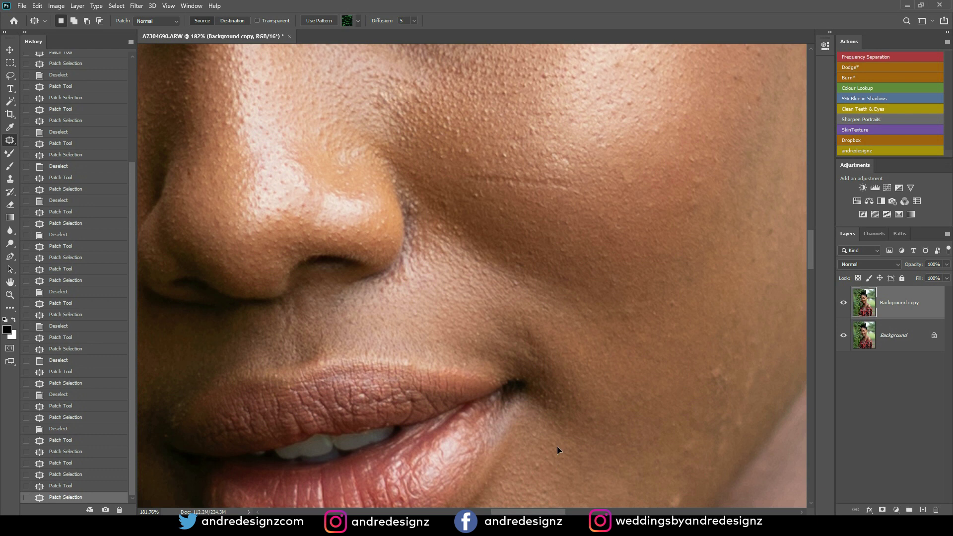
pyautogui.click(571, 428)
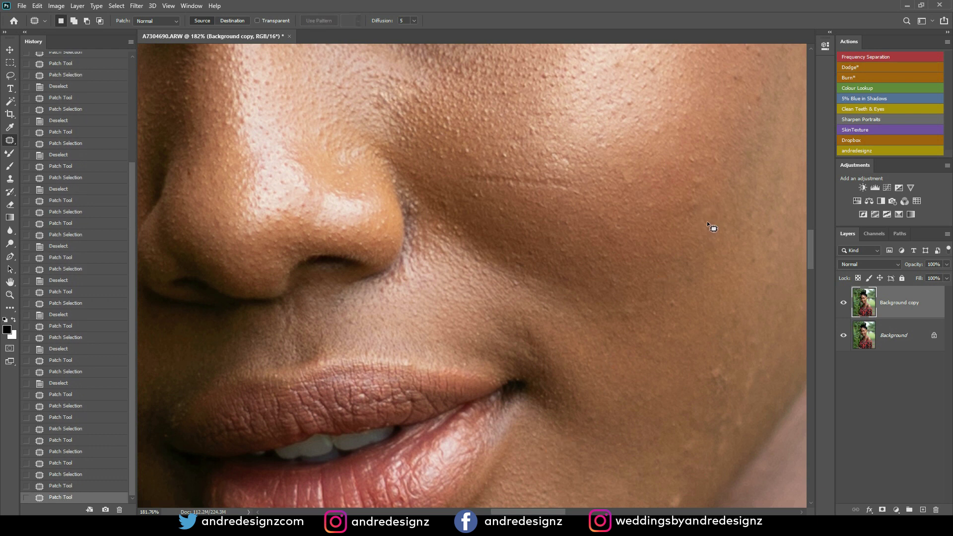
# Patch the spots on the outer part of the ear-side cheek, between the eye and the earring.
pyautogui.scroll(-1, 709, 224)
pyautogui.press('Hangul')
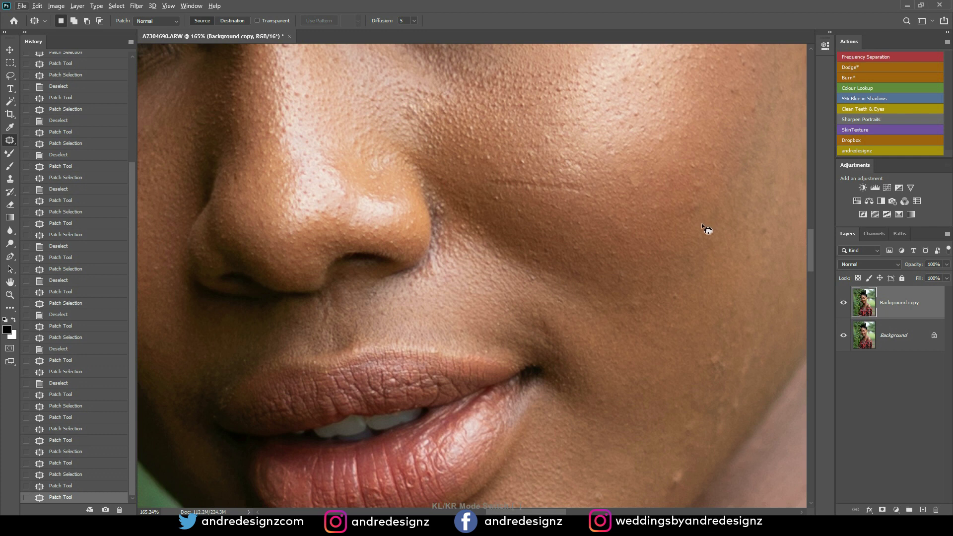
pyautogui.moveTo(701, 226); pyautogui.dragTo(487, 357)
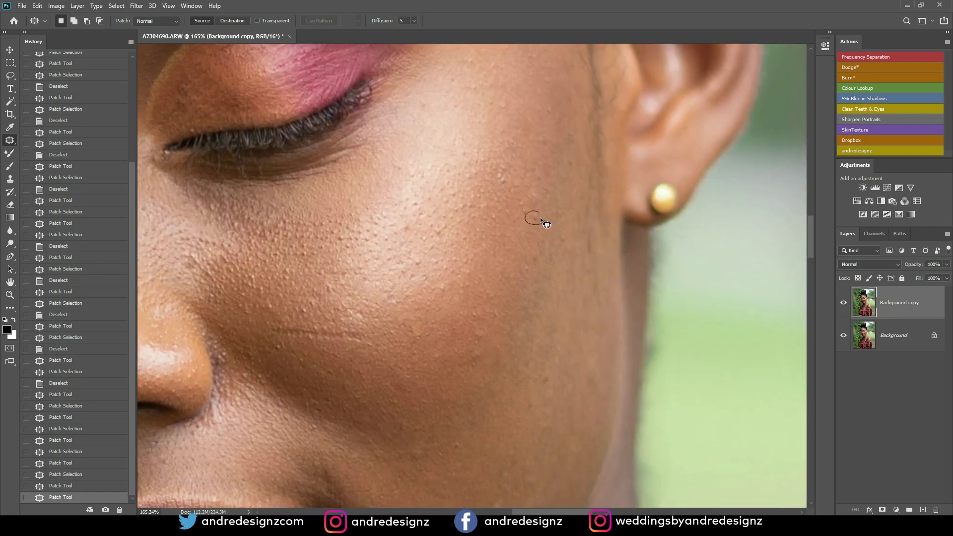
pyautogui.hotkey('ctrl', 'd')
pyautogui.moveTo(499, 169); pyautogui.dragTo(508, 203)
pyautogui.hotkey('ctrl', 'd')
pyautogui.hotkey('ctrl', 'd')
# Patch the crease line running across the middle of the ear-side cheek and the bumps around it.
pyautogui.moveTo(479, 337)
pyautogui.mouseDown()
pyautogui.moveTo(479, 346)
pyautogui.moveTo(293, 330)
pyautogui.moveTo(377, 350)
pyautogui.moveTo(338, 330)
pyautogui.moveTo(269, 326)
pyautogui.mouseUp()
pyautogui.moveTo(400, 351)
pyautogui.mouseDown()
pyautogui.moveTo(404, 368)
pyautogui.moveTo(366, 360)
pyautogui.moveTo(363, 367)
pyautogui.mouseUp()
pyautogui.moveTo(285, 341)
pyautogui.mouseDown()
pyautogui.moveTo(278, 351)
pyautogui.moveTo(286, 344)
pyautogui.mouseUp()
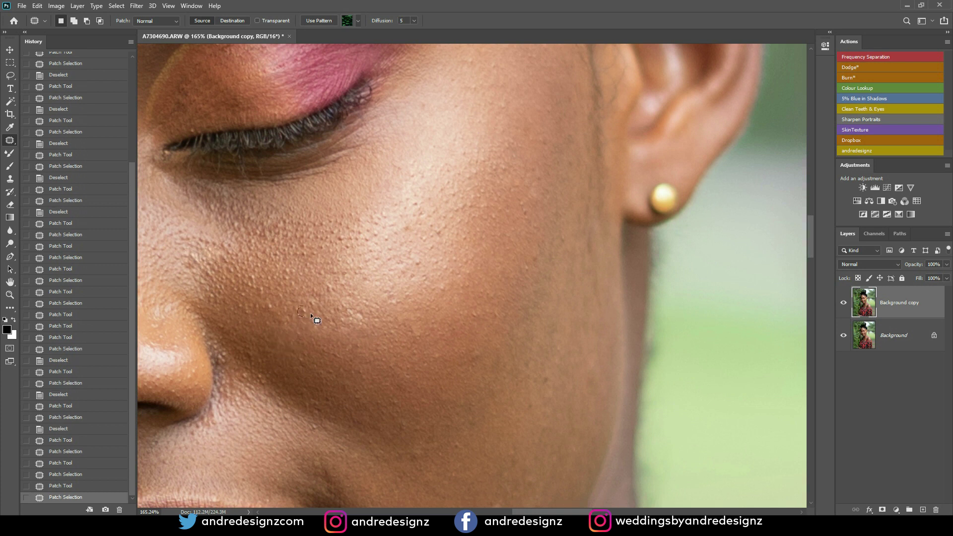
pyautogui.moveTo(292, 274); pyautogui.dragTo(297, 283)
pyautogui.hotkey('ctrl', 'd')
# Patch the remaining raised bumps on the ear-side cheek close to the nose.
pyautogui.press('space')
pyautogui.moveTo(275, 335)
pyautogui.mouseDown()
pyautogui.moveTo(270, 267)
pyautogui.moveTo(308, 284)
pyautogui.mouseUp()
pyautogui.hotkey('ctrl', 'd')
pyautogui.hotkey('ctrl', 'd')
pyautogui.moveTo(280, 265)
pyautogui.mouseDown()
pyautogui.moveTo(278, 280)
pyautogui.moveTo(273, 260)
pyautogui.moveTo(305, 281)
pyautogui.mouseUp()
pyautogui.hotkey('ctrl', 'd')
# Patch the small bumps on the skin directly under the ear-side eye.
pyautogui.moveTo(299, 200)
pyautogui.mouseDown()
pyautogui.moveTo(308, 205)
pyautogui.moveTo(286, 176)
pyautogui.mouseUp()
pyautogui.hotkey('ctrl', 'd')
pyautogui.moveTo(287, 176); pyautogui.dragTo(299, 186)
pyautogui.hotkey('ctrl', 'd')
pyautogui.moveTo(299, 186)
pyautogui.mouseDown()
pyautogui.moveTo(289, 170)
pyautogui.moveTo(300, 184)
pyautogui.mouseUp()
pyautogui.hotkey('ctrl', 'd')
pyautogui.hotkey('ctrl', 'd')
# Patch the prominent blemishes along the ear-side jawline, level with the lower lip.
pyautogui.moveTo(351, 304); pyautogui.dragTo(334, 144)
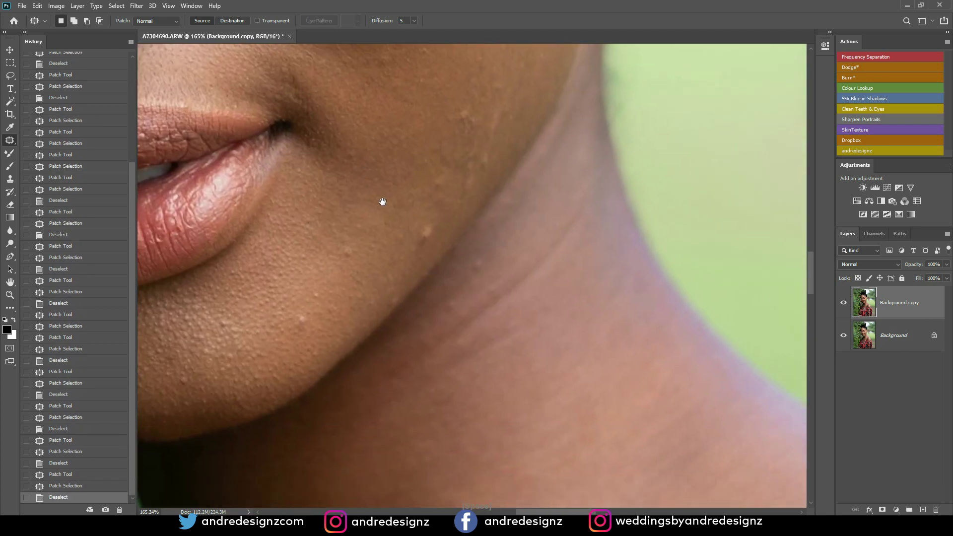
pyautogui.moveTo(460, 130); pyautogui.dragTo(461, 128)
pyautogui.hotkey('ctrl', 'd')
pyautogui.moveTo(436, 219); pyautogui.dragTo(423, 248)
pyautogui.moveTo(429, 234)
pyautogui.mouseDown()
pyautogui.moveTo(402, 243)
pyautogui.moveTo(407, 225)
pyautogui.mouseUp()
pyautogui.moveTo(404, 239); pyautogui.dragTo(410, 256)
pyautogui.hotkey('ctrl', 'd')
# Patch the two light bumps on the chin between the lower lip and the jawline.
pyautogui.moveTo(353, 237); pyautogui.dragTo(341, 285)
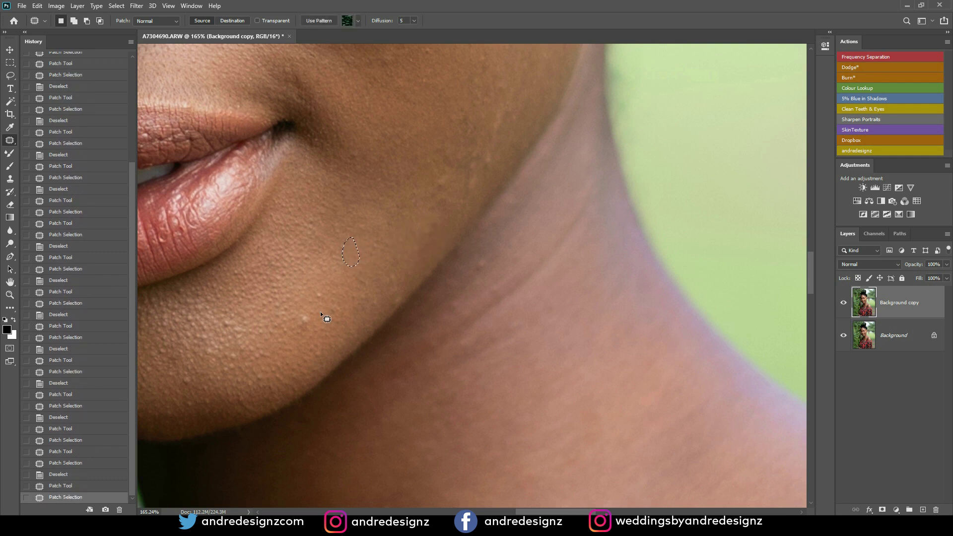
pyautogui.moveTo(323, 327); pyautogui.dragTo(317, 326)
pyautogui.moveTo(309, 322); pyautogui.dragTo(321, 286)
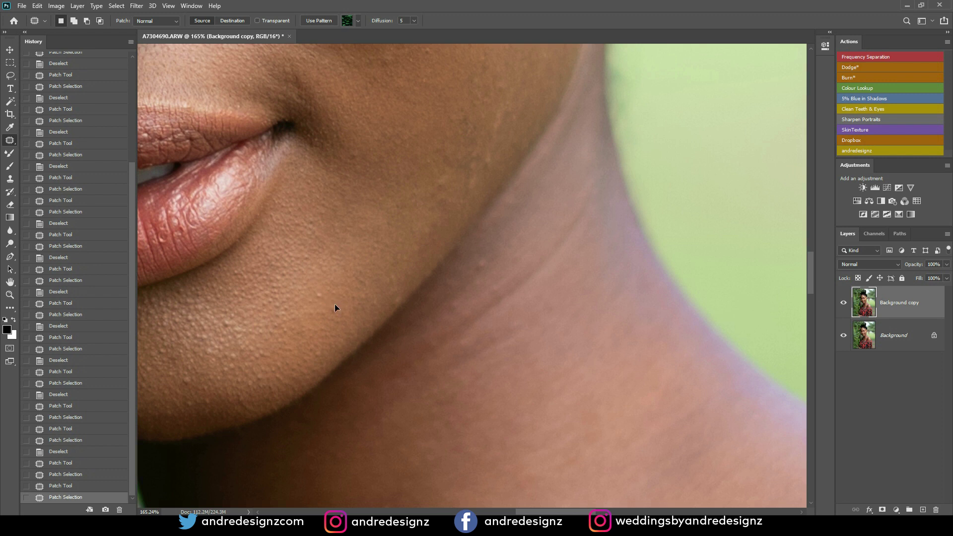
pyautogui.hotkey('ctrl', 'd')
# Patch the spots at the edge of the jaw and on the upper neck just beneath it.
pyautogui.moveTo(399, 285)
pyautogui.mouseDown()
pyautogui.moveTo(389, 304)
pyautogui.moveTo(403, 293)
pyautogui.mouseUp()
pyautogui.hotkey('ctrl', 'd')
pyautogui.moveTo(490, 259)
pyautogui.mouseDown()
pyautogui.moveTo(478, 229)
pyautogui.moveTo(446, 204)
pyautogui.mouseUp()
pyautogui.hotkey('ctrl', 'd')
pyautogui.hotkey('ctrl', 'd')
# Patch the remaining bumps across the front and underside of the chin.
pyautogui.moveTo(345, 285); pyautogui.dragTo(528, 186)
pyautogui.moveTo(408, 239)
pyautogui.mouseDown()
pyautogui.moveTo(472, 242)
pyautogui.moveTo(485, 228)
pyautogui.moveTo(481, 259)
pyautogui.mouseUp()
pyautogui.hotkey('ctrl', 'd')
pyautogui.moveTo(459, 297); pyautogui.dragTo(456, 297)
pyautogui.moveTo(449, 296)
pyautogui.mouseDown()
pyautogui.moveTo(453, 315)
pyautogui.moveTo(479, 164)
pyautogui.moveTo(579, 241)
pyautogui.mouseUp()
pyautogui.hotkey('ctrl', 'd')
pyautogui.moveTo(457, 204); pyautogui.dragTo(463, 212)
pyautogui.hotkey('ctrl', 'd')
# Patch the flaw in the middle of the lower lip.
pyautogui.moveTo(431, 127); pyautogui.dragTo(530, 276)
pyautogui.moveTo(390, 85); pyautogui.dragTo(407, 183)
pyautogui.moveTo(478, 274); pyautogui.dragTo(399, 202)
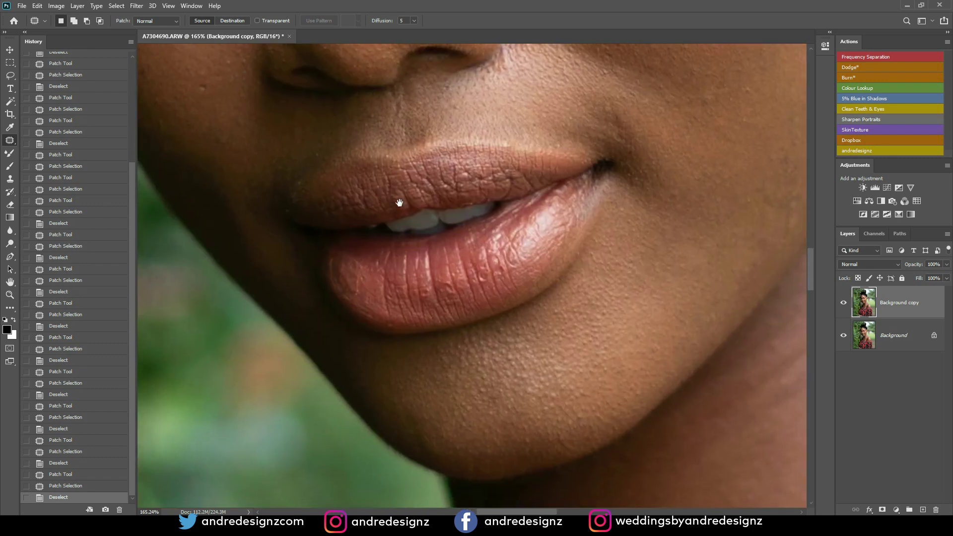
pyautogui.moveTo(447, 281)
pyautogui.mouseDown()
pyautogui.moveTo(455, 293)
pyautogui.moveTo(440, 304)
pyautogui.mouseUp()
pyautogui.hotkey('ctrl', 'd')
pyautogui.hotkey('ctrl', 'd')
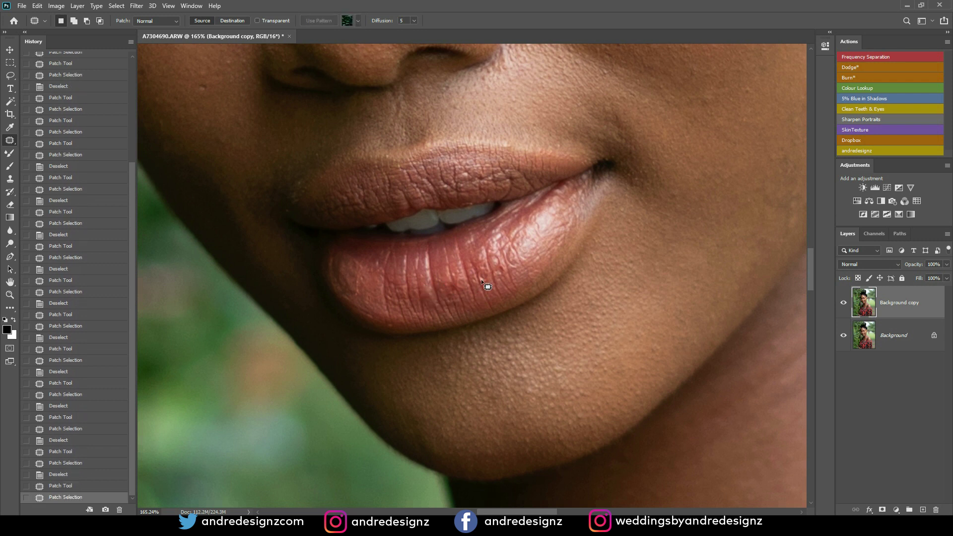
# Patch the uneven spots on the lower lip, near its highlight and toward its ivy-side end.
pyautogui.moveTo(489, 281)
pyautogui.mouseDown()
pyautogui.moveTo(470, 280)
pyautogui.moveTo(469, 294)
pyautogui.moveTo(507, 274)
pyautogui.moveTo(502, 256)
pyautogui.mouseUp()
pyautogui.hotkey('ctrl', 'd')
pyautogui.hotkey('ctrl', 'd')
pyautogui.hotkey('ctrl', 'd')
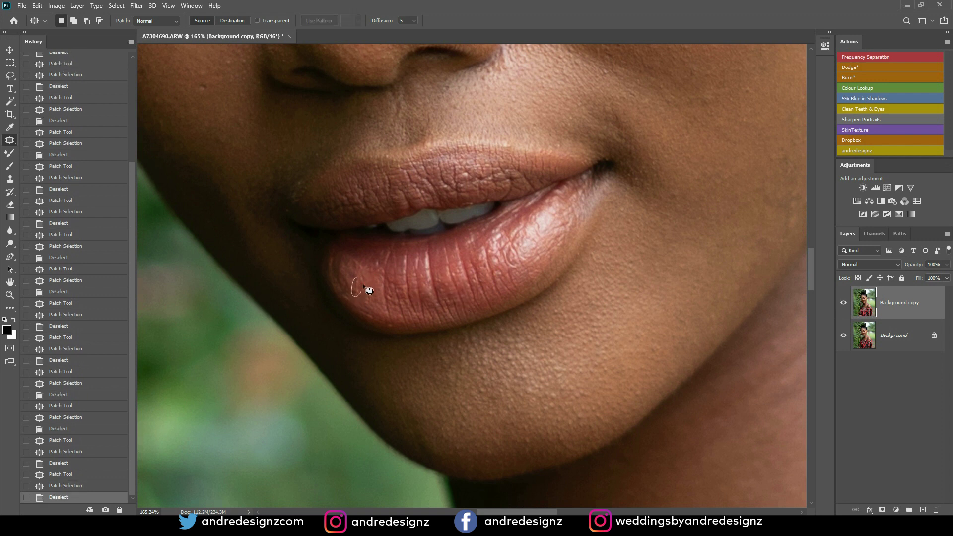
pyautogui.moveTo(361, 298)
pyautogui.mouseDown()
pyautogui.moveTo(364, 271)
pyautogui.moveTo(378, 264)
pyautogui.mouseUp()
pyautogui.hotkey('ctrl', 'd')
pyautogui.hotkey('ctrl', 'd')
# Patch the spots at the highlighted outer edge of the lower lip and on the cheek beside it.
pyautogui.moveTo(570, 224); pyautogui.dragTo(570, 225)
pyautogui.moveTo(568, 225); pyautogui.dragTo(564, 239)
pyautogui.hotkey('ctrl', 'd')
pyautogui.moveTo(680, 194); pyautogui.dragTo(679, 219)
pyautogui.click(678, 220)
# Patch the dark spots and bumps on the ivy-side cheek, from below the eye down toward the mouth.
pyautogui.press('space')
pyautogui.moveTo(458, 183); pyautogui.dragTo(608, 302)
pyautogui.moveTo(388, 274); pyautogui.dragTo(424, 254)
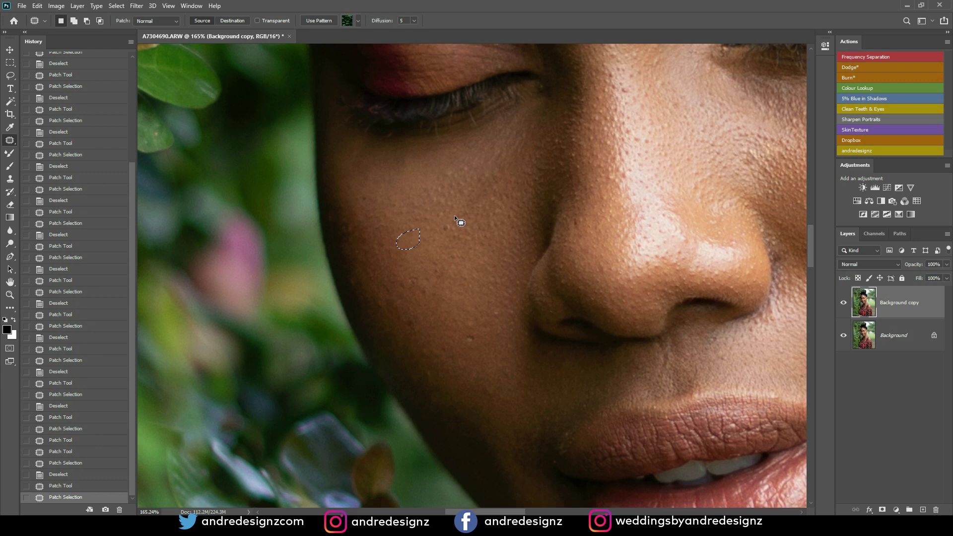
pyautogui.hotkey('ctrl', 'd')
pyautogui.moveTo(475, 341); pyautogui.dragTo(474, 341)
pyautogui.moveTo(524, 392); pyautogui.dragTo(524, 392)
pyautogui.hotkey('ctrl', 'd')
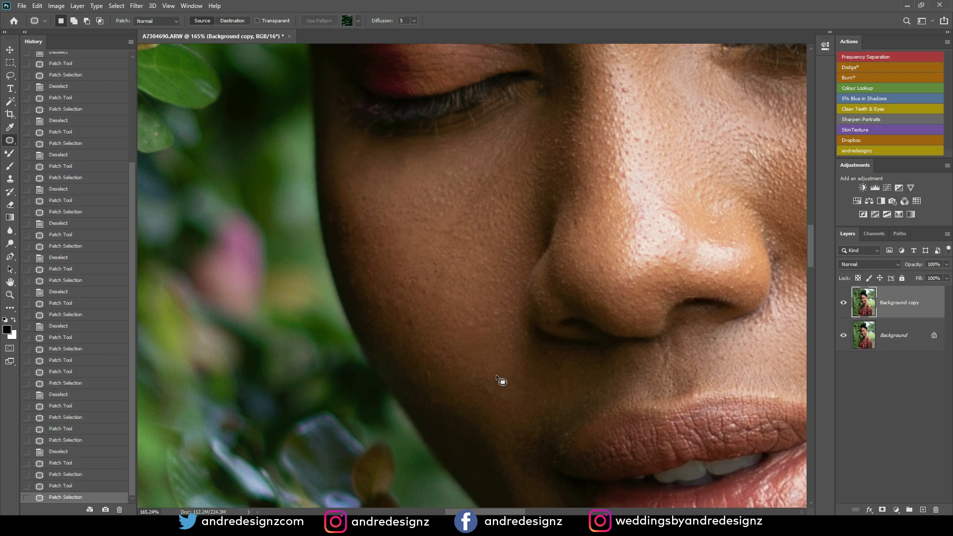
pyautogui.hotkey('ctrl', 'd')
# Patch the blemish on the ivy-side flank of the nose.
pyautogui.moveTo(568, 233); pyautogui.dragTo(609, 191)
pyautogui.hotkey('ctrl', 'd')
pyautogui.moveTo(640, 123)
pyautogui.mouseDown()
pyautogui.moveTo(523, 276)
pyautogui.moveTo(519, 262)
pyautogui.mouseUp()
pyautogui.hotkey('ctrl', 'd')
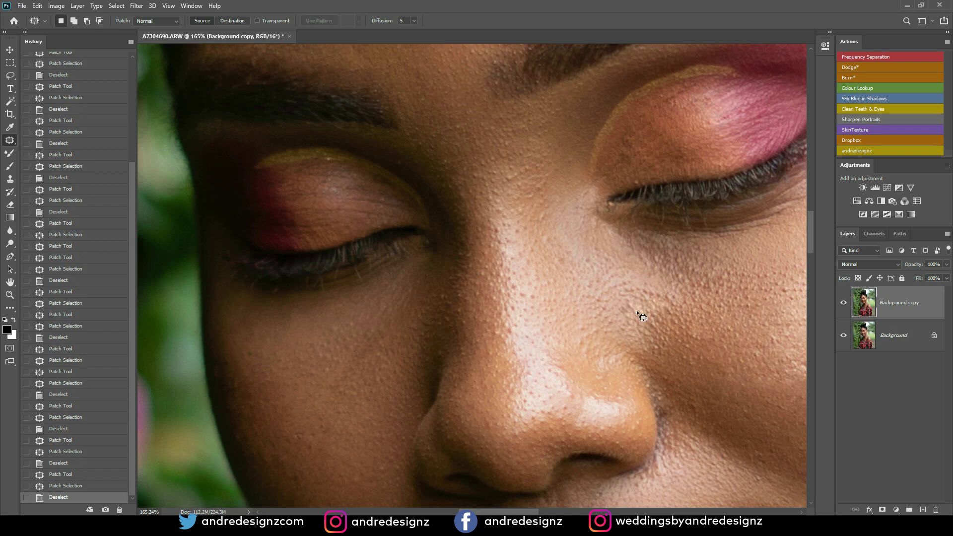
# Patch the light blemishes at the base of the neck above the collarbone.
pyautogui.moveTo(496, 213); pyautogui.dragTo(392, 270)
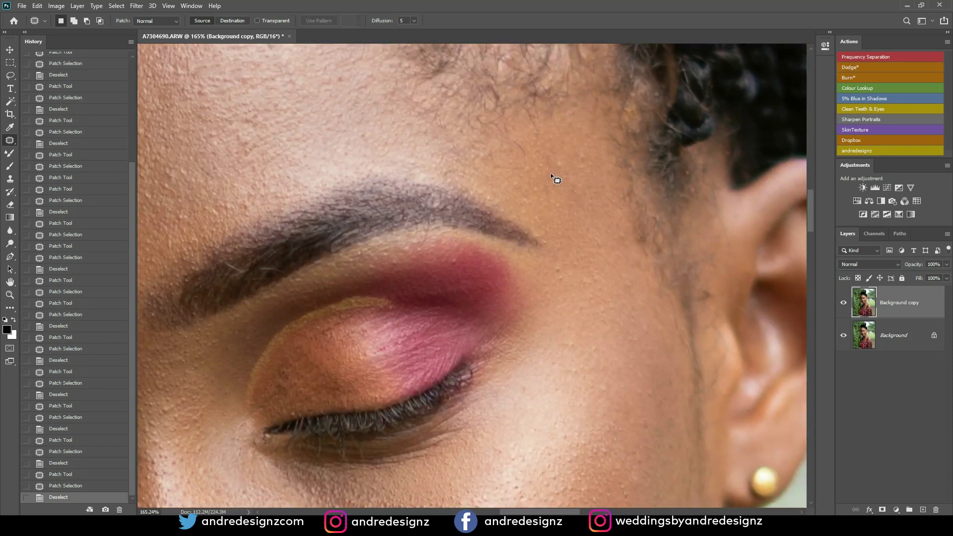
pyautogui.scroll(-6, 406, 99)
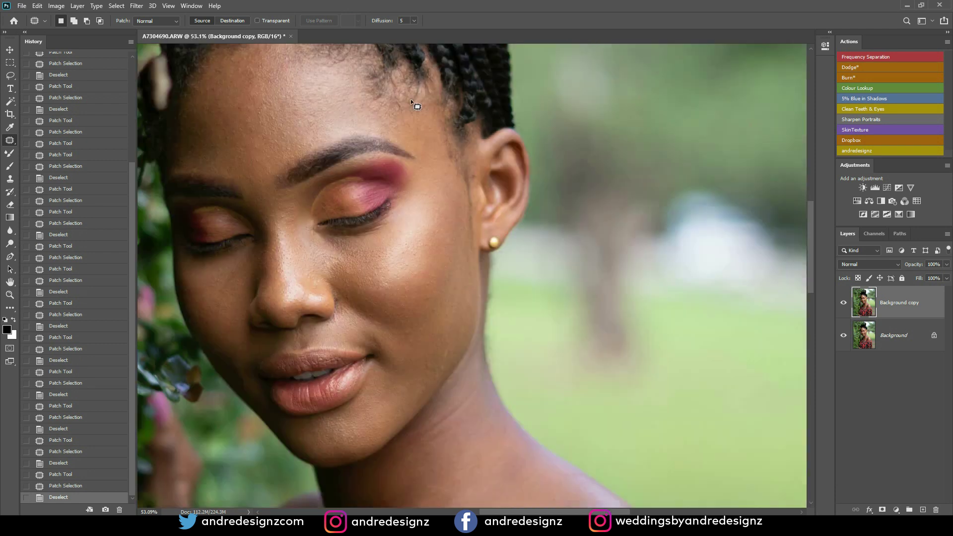
pyautogui.scroll(-3, 439, 166)
pyautogui.scroll(4, 430, 364)
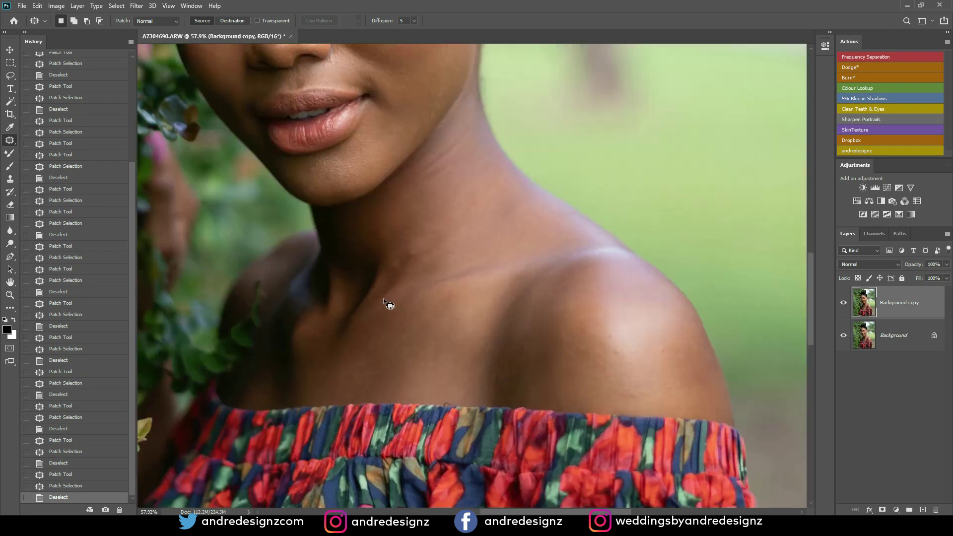
pyautogui.scroll(2, 383, 298)
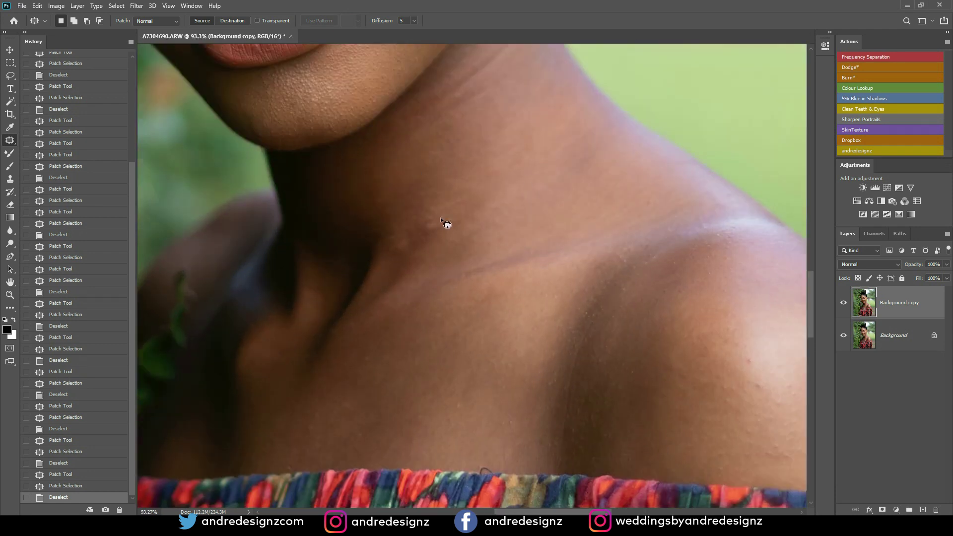
pyautogui.moveTo(436, 224); pyautogui.dragTo(438, 222)
pyautogui.moveTo(432, 222)
pyautogui.mouseDown()
pyautogui.moveTo(468, 209)
pyautogui.moveTo(412, 242)
pyautogui.moveTo(414, 222)
pyautogui.mouseUp()
pyautogui.click(406, 239)
pyautogui.hotkey('ctrl', 'd')
# Run the Frequency Separation action and accept a Gaussian Blur radius of 6.4 pixels for the Low* layer.
pyautogui.scroll(-8, 413, 219)
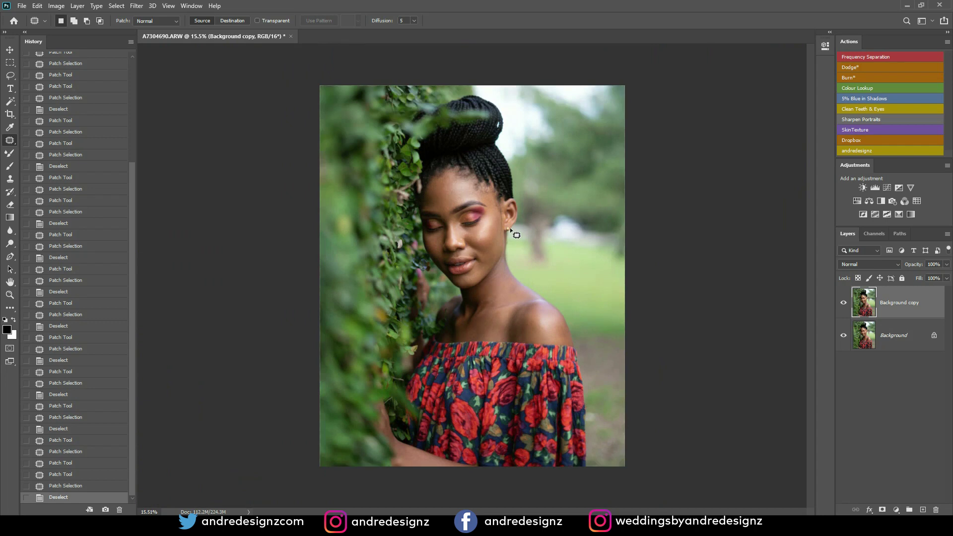
pyautogui.scroll(3, 512, 234)
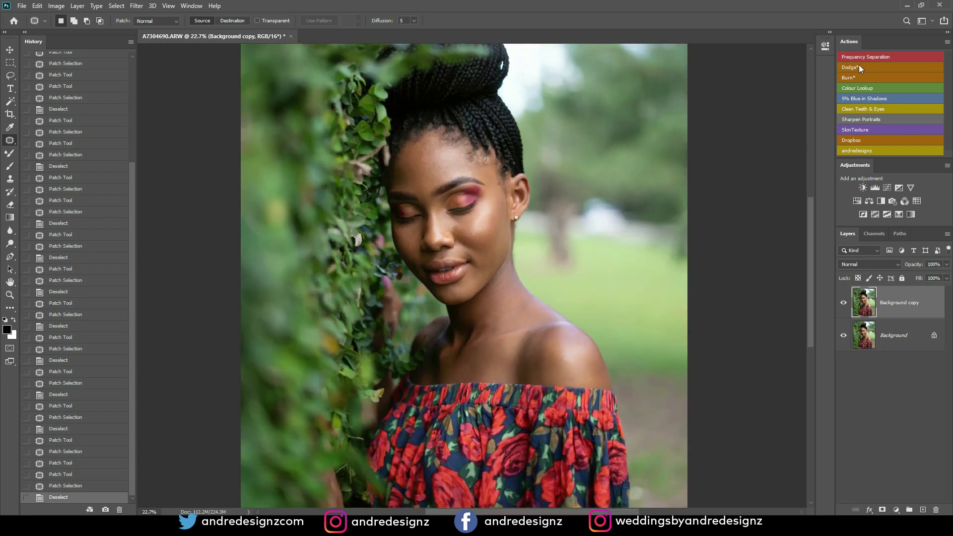
pyautogui.click(854, 58)
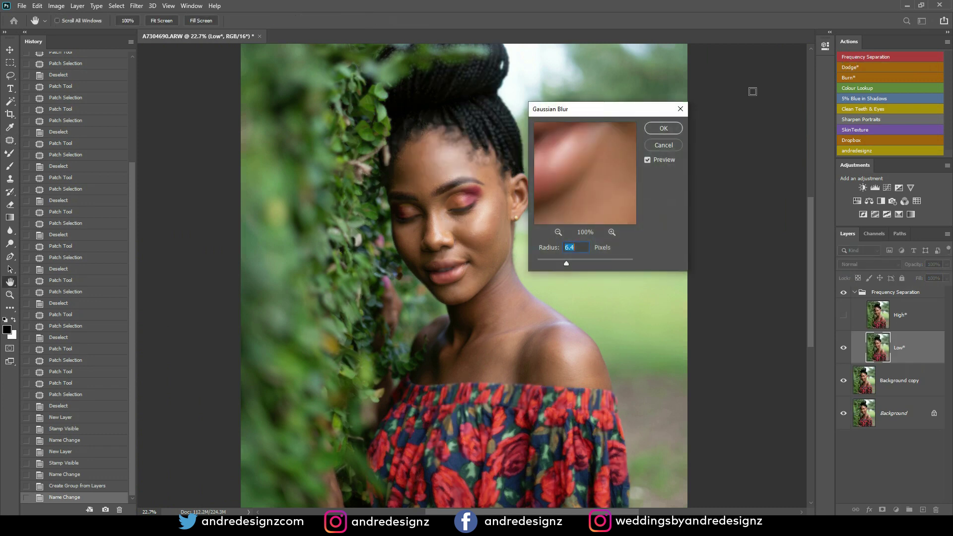
pyautogui.click(663, 128)
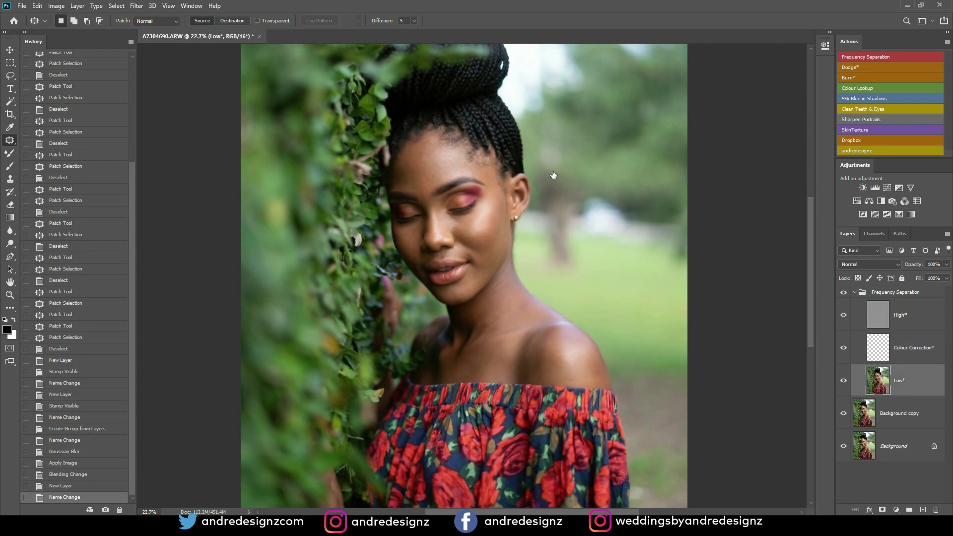
# Blend the forehead tones on the Low* layer using the Mixer Brush at size 175.
pyautogui.scroll(9, 463, 130)
pyautogui.moveTo(471, 232); pyautogui.dragTo(438, 185)
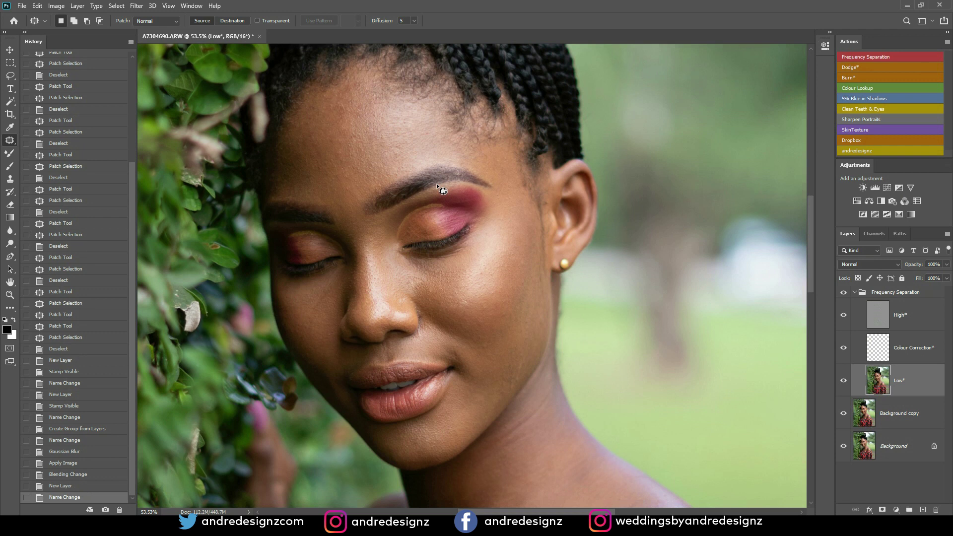
pyautogui.press('b')
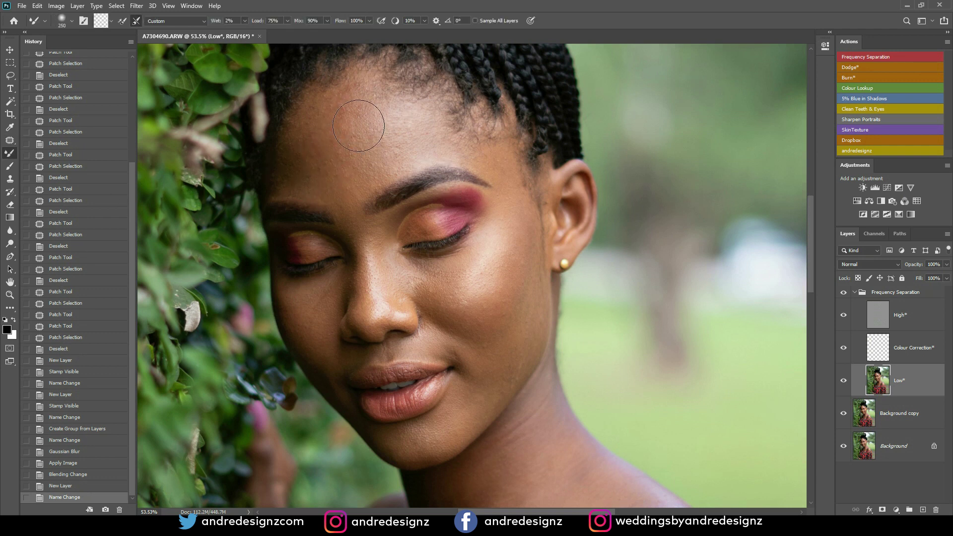
pyautogui.press('[')
pyautogui.press('[')
pyautogui.moveTo(353, 181)
pyautogui.mouseDown()
pyautogui.moveTo(365, 134)
pyautogui.moveTo(367, 183)
pyautogui.moveTo(344, 148)
pyautogui.mouseUp()
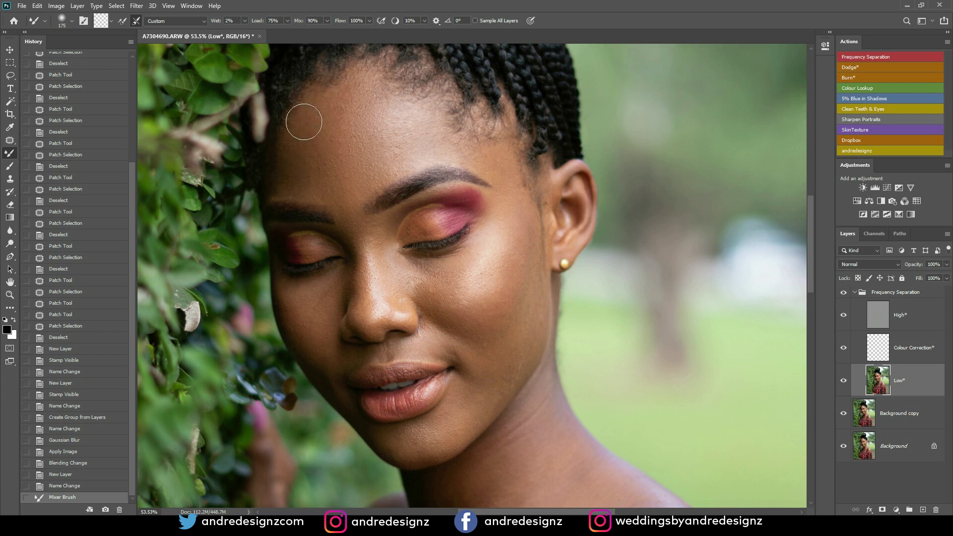
pyautogui.moveTo(304, 121); pyautogui.dragTo(411, 132)
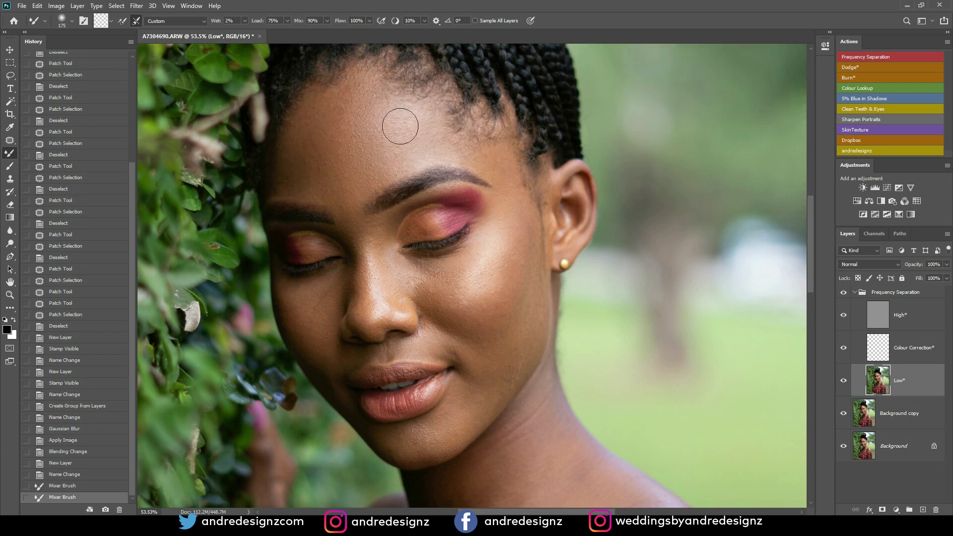
pyautogui.moveTo(436, 124); pyautogui.dragTo(391, 111)
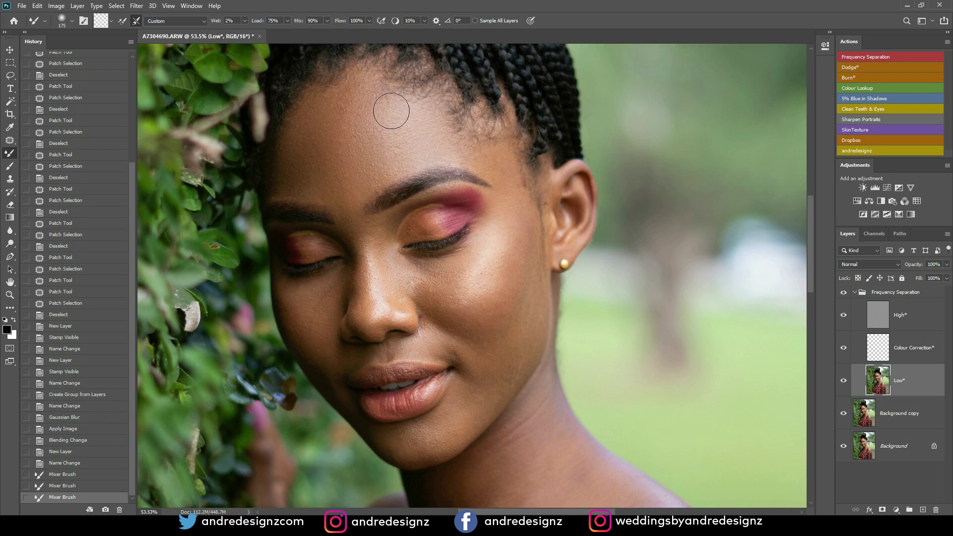
pyautogui.moveTo(385, 145)
pyautogui.mouseDown()
pyautogui.moveTo(387, 100)
pyautogui.moveTo(354, 98)
pyautogui.moveTo(328, 106)
pyautogui.mouseUp()
pyautogui.moveTo(313, 169); pyautogui.dragTo(322, 165)
# Blend the ear-side temple, under-eye area and cheek on the Low* layer using the Mixer Brush at size 125.
pyautogui.press('[')
pyautogui.press('[')
pyautogui.moveTo(478, 143)
pyautogui.mouseDown()
pyautogui.moveTo(468, 143)
pyautogui.moveTo(489, 171)
pyautogui.mouseUp()
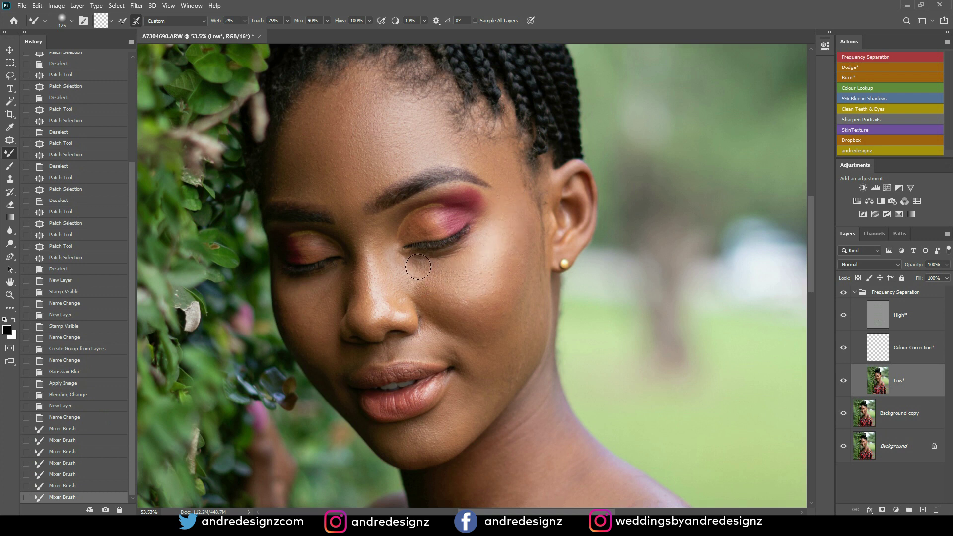
pyautogui.moveTo(416, 271)
pyautogui.mouseDown()
pyautogui.moveTo(439, 295)
pyautogui.moveTo(480, 272)
pyautogui.mouseUp()
pyautogui.click(440, 268)
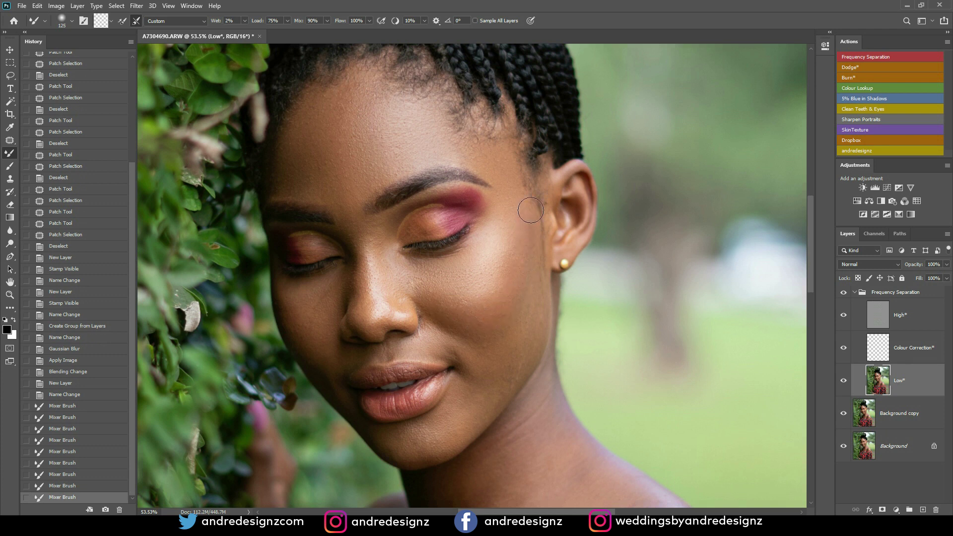
pyautogui.moveTo(498, 287)
pyautogui.mouseDown()
pyautogui.moveTo(480, 309)
pyautogui.moveTo(538, 298)
pyautogui.mouseUp()
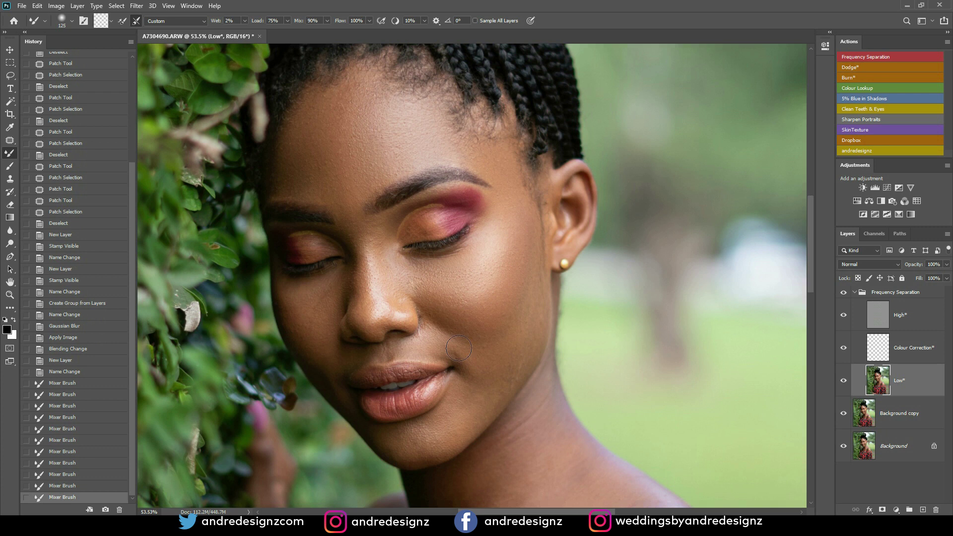
pyautogui.moveTo(524, 328); pyautogui.dragTo(540, 293)
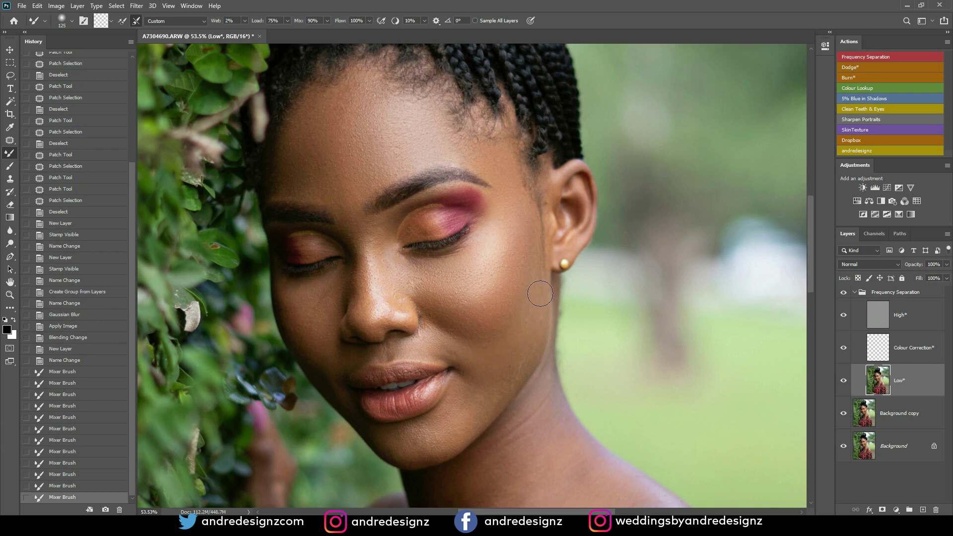
# Blend the chin, the ear-side jaw and the outer cheek edge with the Mixer Brush.
pyautogui.moveTo(471, 424); pyautogui.dragTo(462, 431)
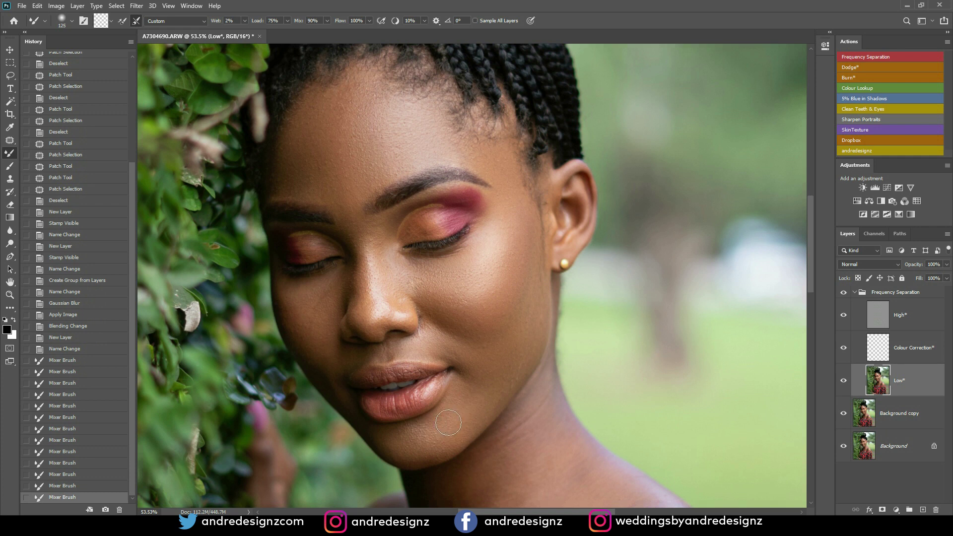
pyautogui.moveTo(461, 418)
pyautogui.mouseDown()
pyautogui.moveTo(470, 387)
pyautogui.moveTo(481, 423)
pyautogui.moveTo(531, 329)
pyautogui.mouseUp()
pyautogui.moveTo(531, 278)
pyautogui.mouseDown()
pyautogui.moveTo(534, 261)
pyautogui.moveTo(517, 289)
pyautogui.mouseUp()
# Blend the ivy-side cheek using the Mixer Brush at size 100, and reduce the brush to size 80.
pyautogui.press('[')
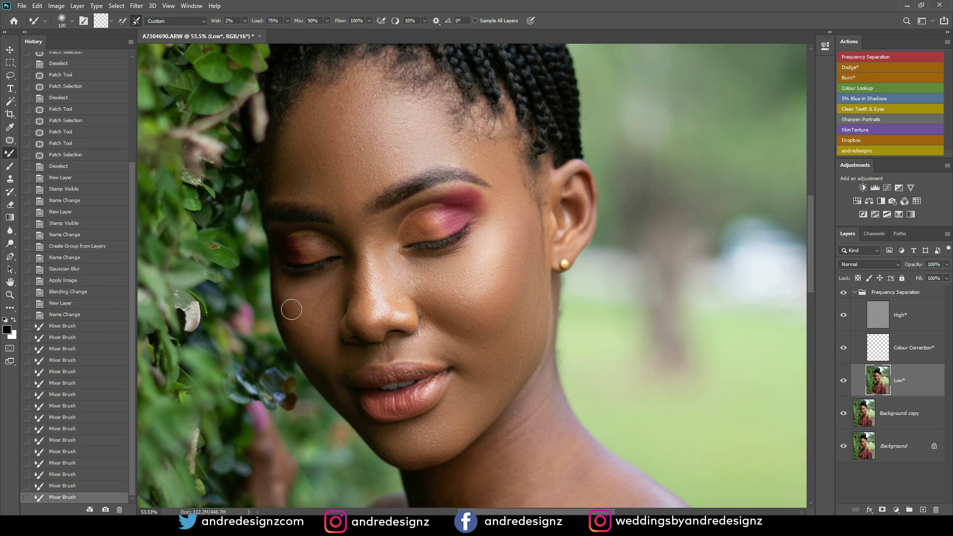
pyautogui.moveTo(282, 290)
pyautogui.mouseDown()
pyautogui.moveTo(313, 305)
pyautogui.moveTo(334, 278)
pyautogui.moveTo(283, 279)
pyautogui.moveTo(319, 327)
pyautogui.moveTo(330, 389)
pyautogui.moveTo(323, 341)
pyautogui.moveTo(331, 358)
pyautogui.mouseUp()
pyautogui.press('[')
pyautogui.press('[')
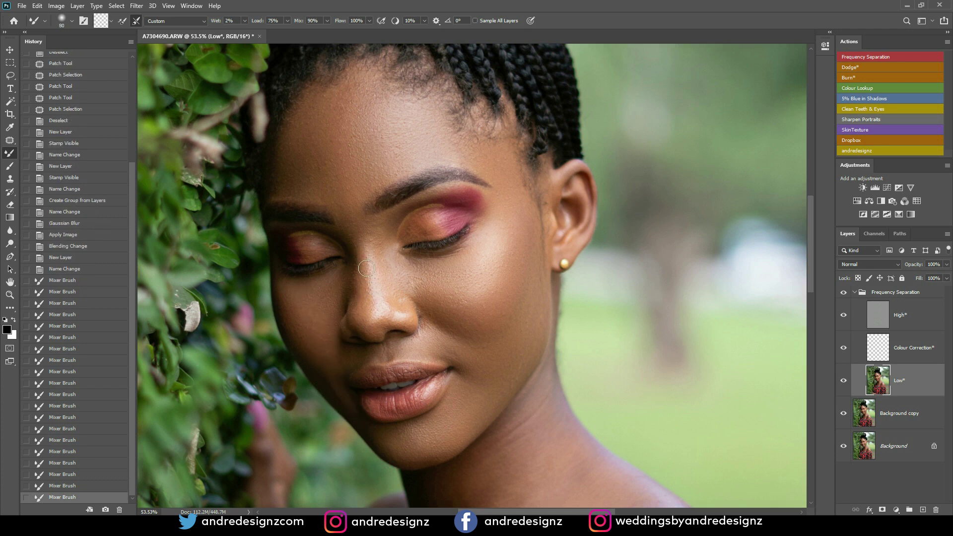
# Blend the nose bridge, inner eye corner and ear-side under-eye area on the Low* layer using the Mixer Brush at size 80.
pyautogui.moveTo(355, 223); pyautogui.dragTo(354, 225)
pyautogui.moveTo(370, 258); pyautogui.dragTo(391, 254)
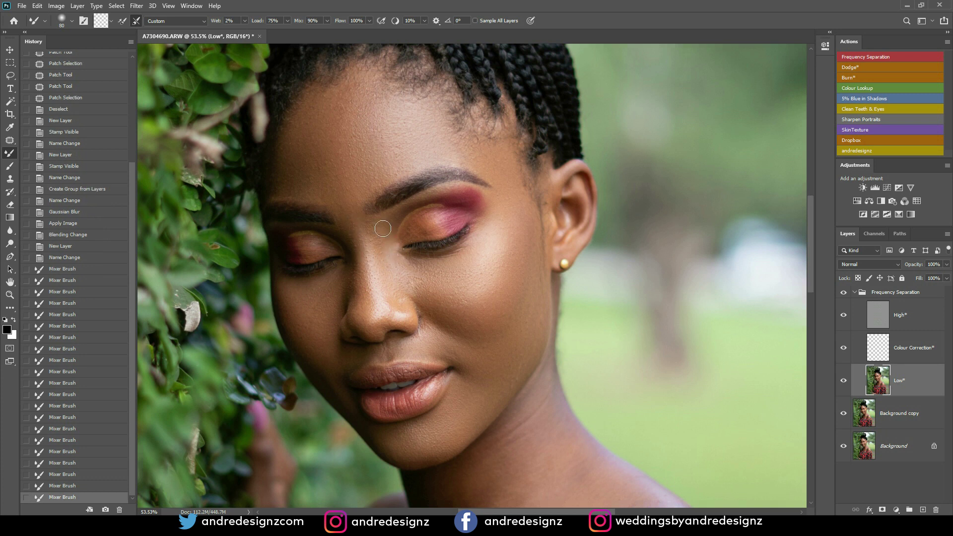
pyautogui.moveTo(388, 248)
pyautogui.mouseDown()
pyautogui.moveTo(407, 278)
pyautogui.moveTo(439, 274)
pyautogui.mouseUp()
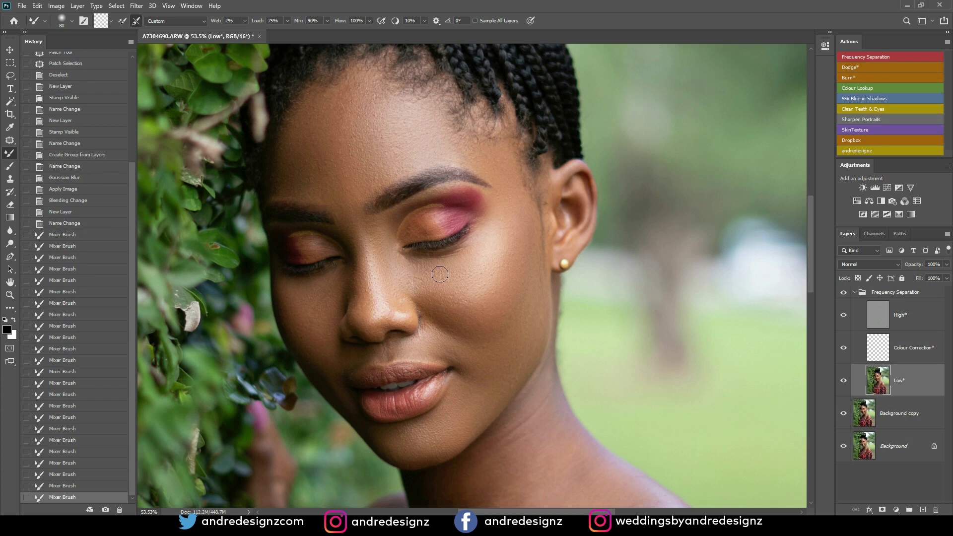
pyautogui.moveTo(464, 270); pyautogui.dragTo(426, 264)
# Blend the ear-side jaw and cheek on the Low* layer using the Mixer Brush at size 100.
pyautogui.press(']')
pyautogui.press(']')
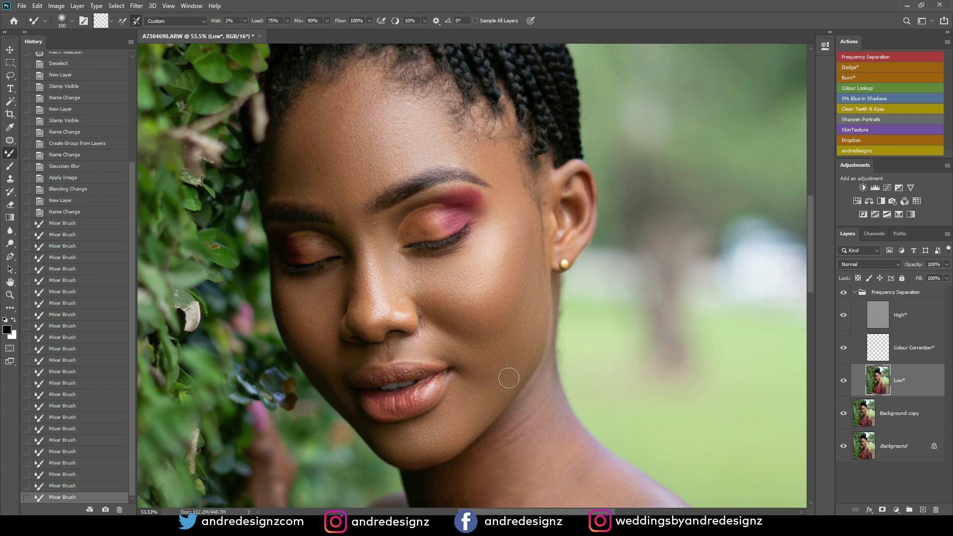
pyautogui.moveTo(512, 382); pyautogui.dragTo(528, 300)
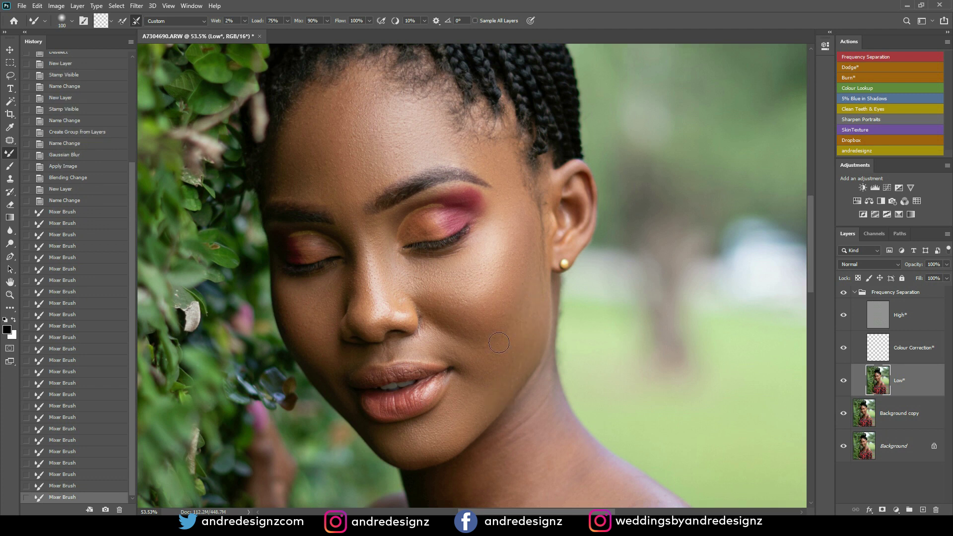
pyautogui.moveTo(531, 285)
pyautogui.mouseDown()
pyautogui.moveTo(532, 307)
pyautogui.moveTo(491, 320)
pyautogui.moveTo(472, 198)
pyautogui.mouseUp()
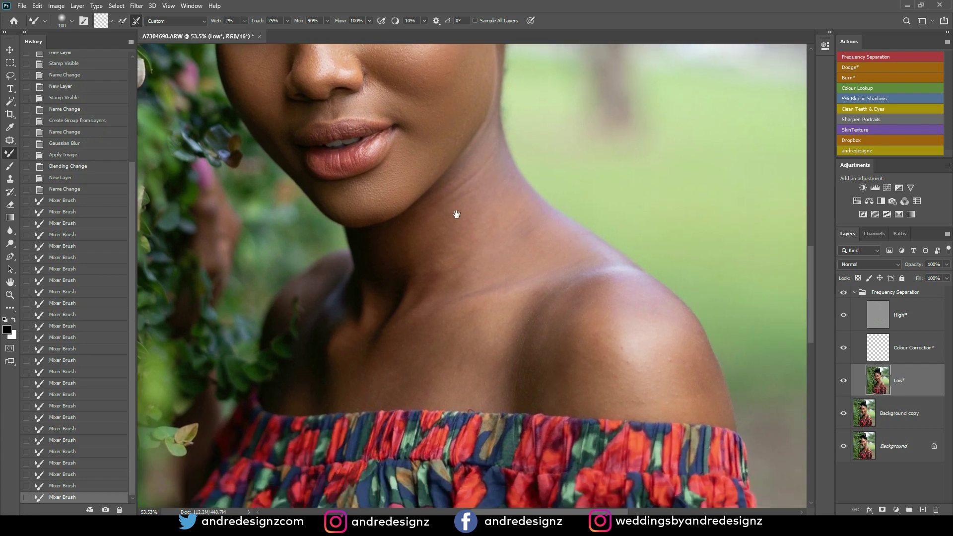
# Reduce the brush to size 80 and compare the portrait with the Frequency Separation group hidden and shown.
pyautogui.press('[')
pyautogui.press('[')
pyautogui.press('[')
pyautogui.press('[')
pyautogui.press('[')
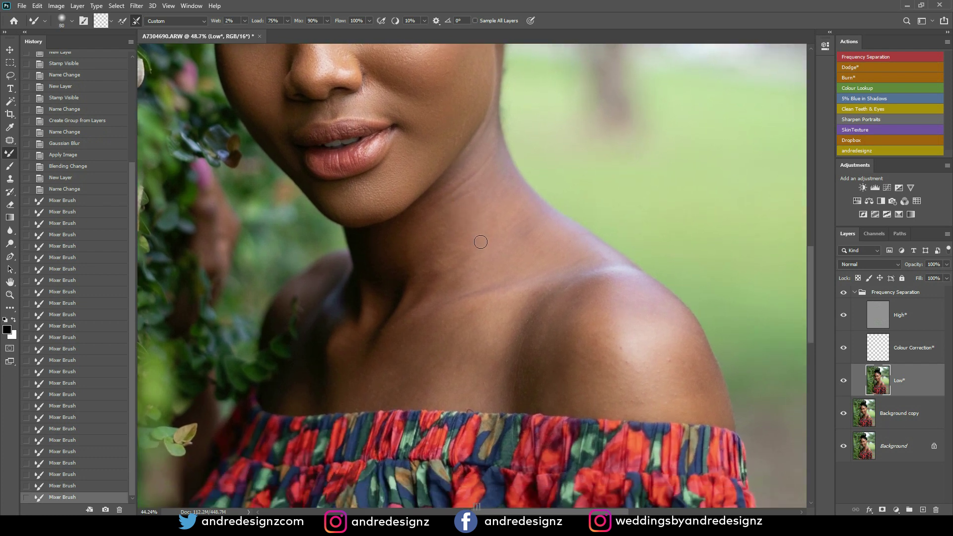
pyautogui.scroll(-5, 481, 234)
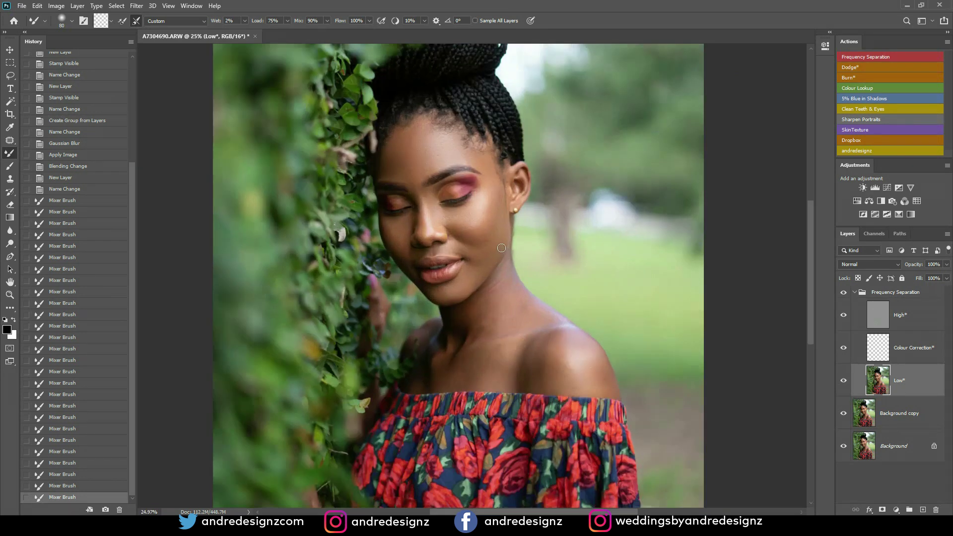
pyautogui.scroll(1, 501, 248)
pyautogui.click(846, 295)
pyautogui.click(844, 293)
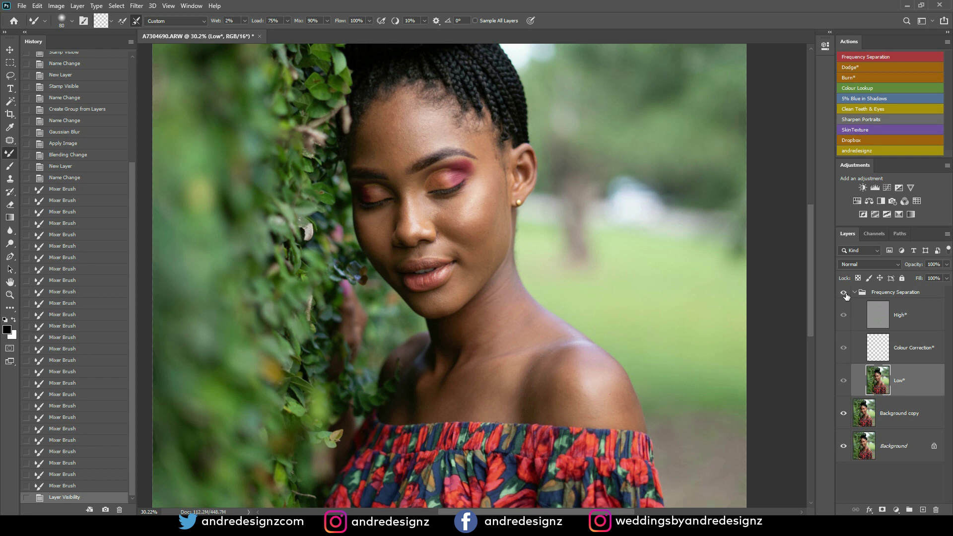
# Blend both eyelids and the skin above the upper lip on the Low* layer, reducing the Mixer Brush to size 60.
pyautogui.scroll(5, 448, 208)
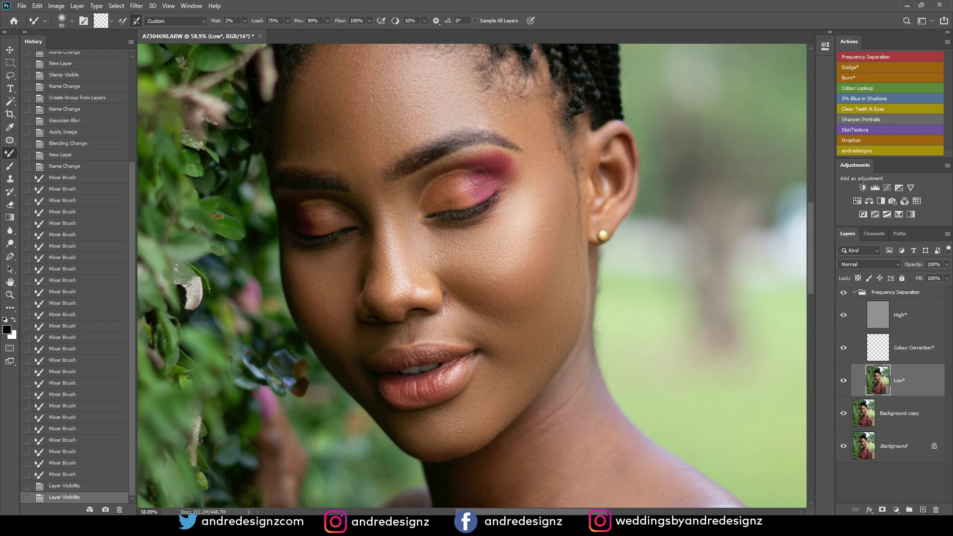
pyautogui.moveTo(453, 199)
pyautogui.mouseDown()
pyautogui.moveTo(492, 166)
pyautogui.moveTo(465, 161)
pyautogui.moveTo(484, 155)
pyautogui.moveTo(430, 170)
pyautogui.moveTo(416, 187)
pyautogui.moveTo(419, 206)
pyautogui.mouseUp()
pyautogui.press('[')
pyautogui.press('[')
pyautogui.moveTo(333, 212)
pyautogui.mouseDown()
pyautogui.moveTo(319, 226)
pyautogui.moveTo(342, 212)
pyautogui.moveTo(305, 227)
pyautogui.moveTo(294, 194)
pyautogui.moveTo(282, 198)
pyautogui.moveTo(279, 211)
pyautogui.moveTo(304, 220)
pyautogui.mouseUp()
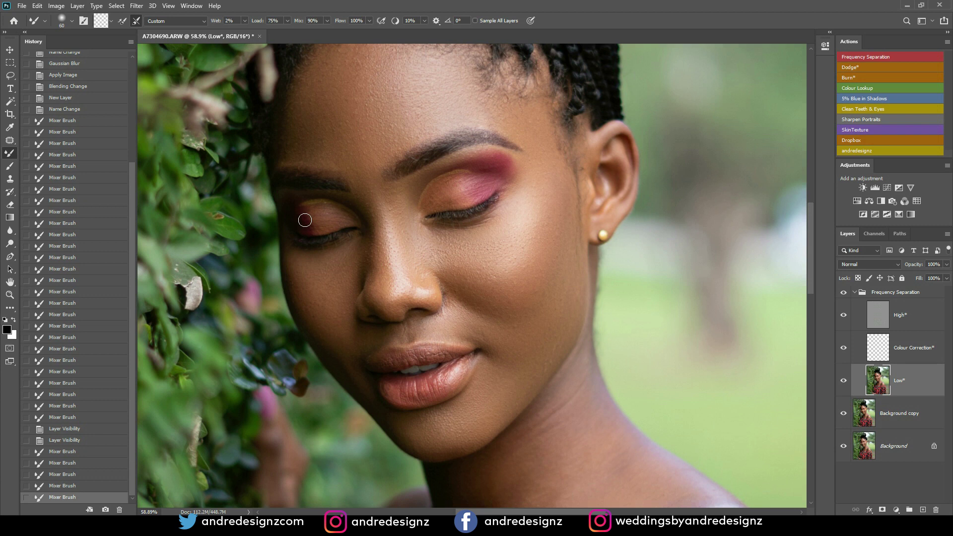
pyautogui.moveTo(407, 335); pyautogui.dragTo(370, 345)
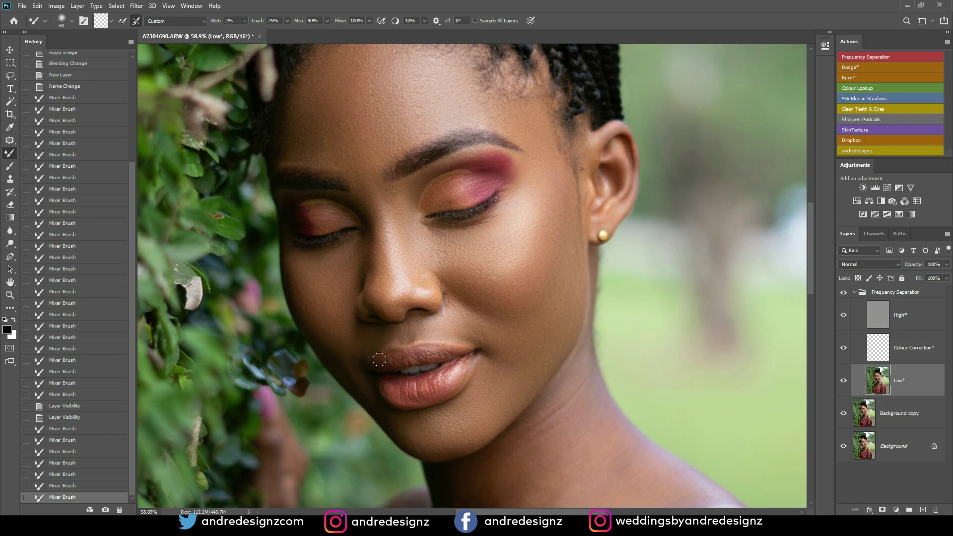
# On the High* layer, clone clean skin texture over the marks along the ear-side jaw using the Clone Stamp at size 15.
pyautogui.scroll(-6, 520, 364)
pyautogui.moveTo(520, 348); pyautogui.dragTo(387, 224)
pyautogui.scroll(8, 428, 223)
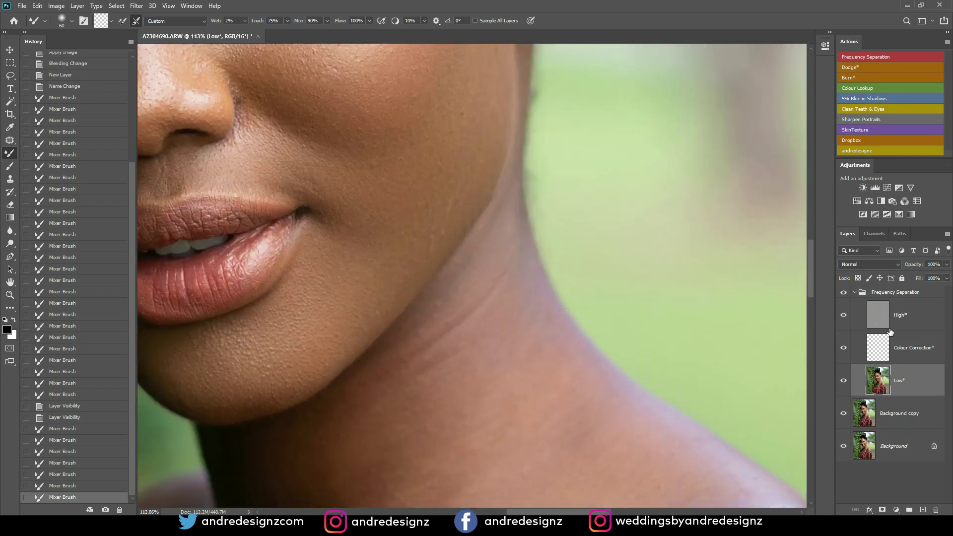
pyautogui.click(876, 321)
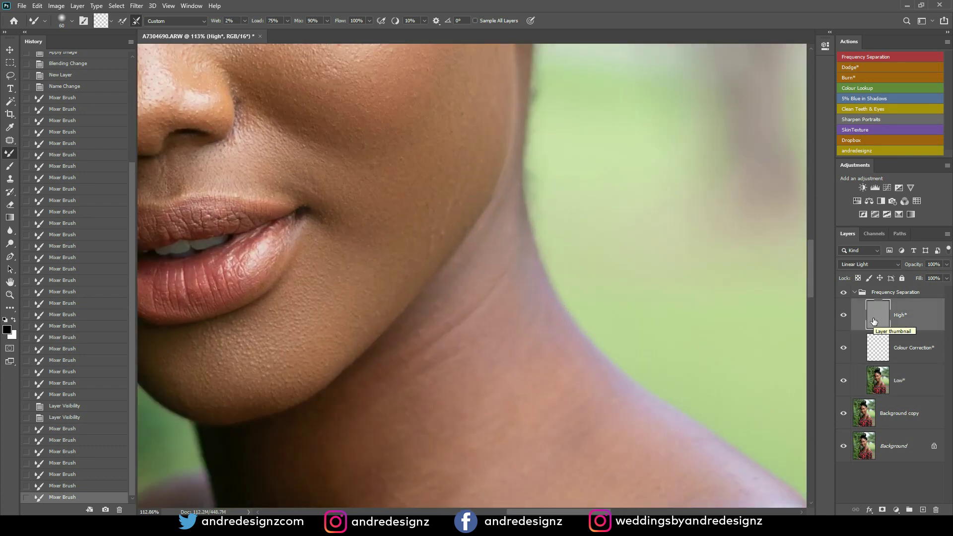
pyautogui.press('s')
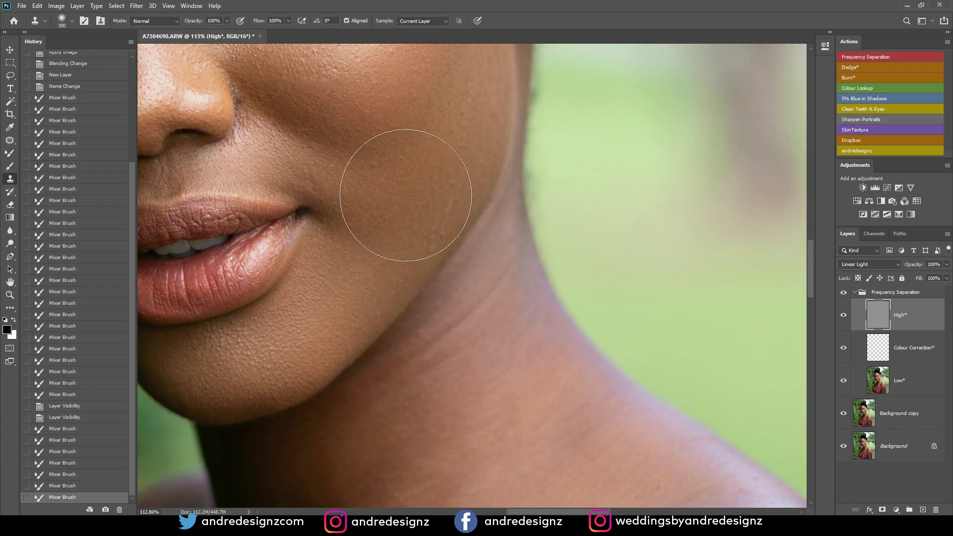
pyautogui.press('[')
pyautogui.press('[')
pyautogui.press('[')
pyautogui.press('[')
pyautogui.press('[')
pyautogui.press('[')
pyautogui.press('[')
pyautogui.press('[')
pyautogui.press('[')
pyautogui.press('[')
pyautogui.press('[')
pyautogui.press('[')
pyautogui.keyDown('alt'); pyautogui.click(444, 199); pyautogui.keyUp('alt')
pyautogui.click(434, 199)
pyautogui.click(433, 207)
pyautogui.click(439, 193)
pyautogui.click(441, 201)
pyautogui.click(437, 209)
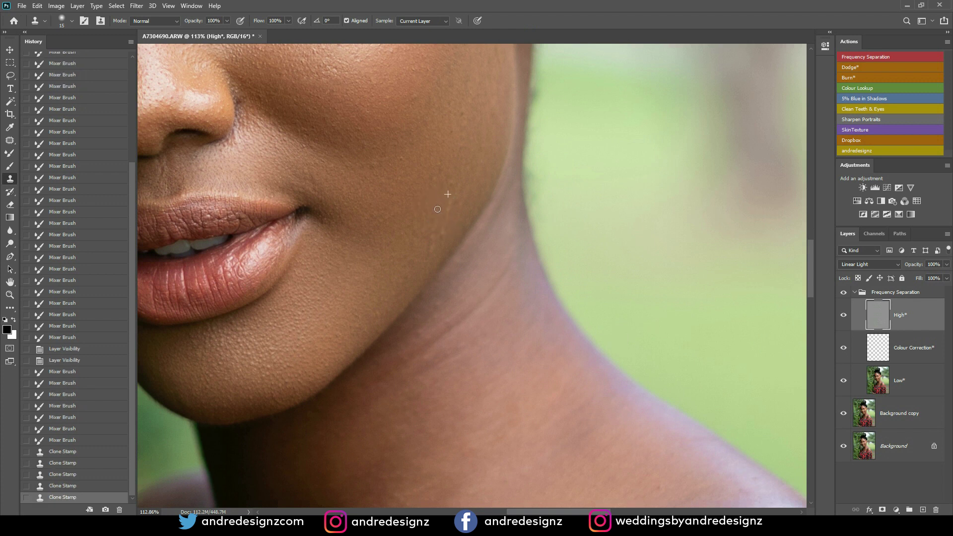
pyautogui.click(441, 218)
pyautogui.click(453, 228)
pyautogui.click(450, 233)
pyautogui.click(454, 222)
pyautogui.click(464, 207)
pyautogui.click(459, 218)
pyautogui.click(432, 282)
pyautogui.click(425, 262)
pyautogui.click(451, 267)
pyautogui.click(440, 238)
pyautogui.click(442, 233)
pyautogui.click(441, 220)
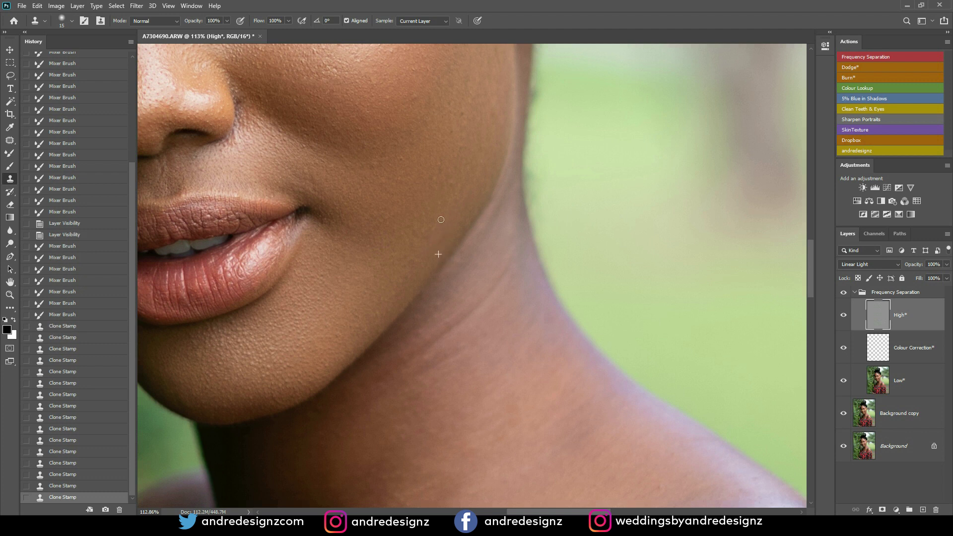
pyautogui.click(457, 212)
pyautogui.click(456, 200)
pyautogui.click(455, 203)
pyautogui.click(441, 169)
pyautogui.click(449, 221)
pyautogui.click(448, 194)
pyautogui.click(441, 198)
pyautogui.click(447, 204)
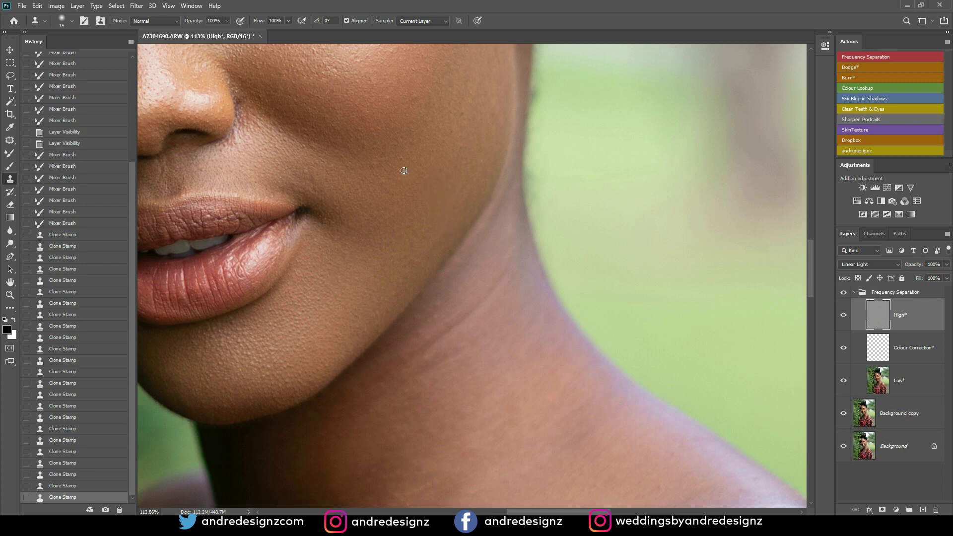
# Clone nearby skin texture over the small spots on the lower cheek and beside the mouth and nose on the High* layer.
pyautogui.keyDown('alt'); pyautogui.click(401, 190); pyautogui.keyUp('alt')
pyautogui.click(382, 165)
pyautogui.click(375, 181)
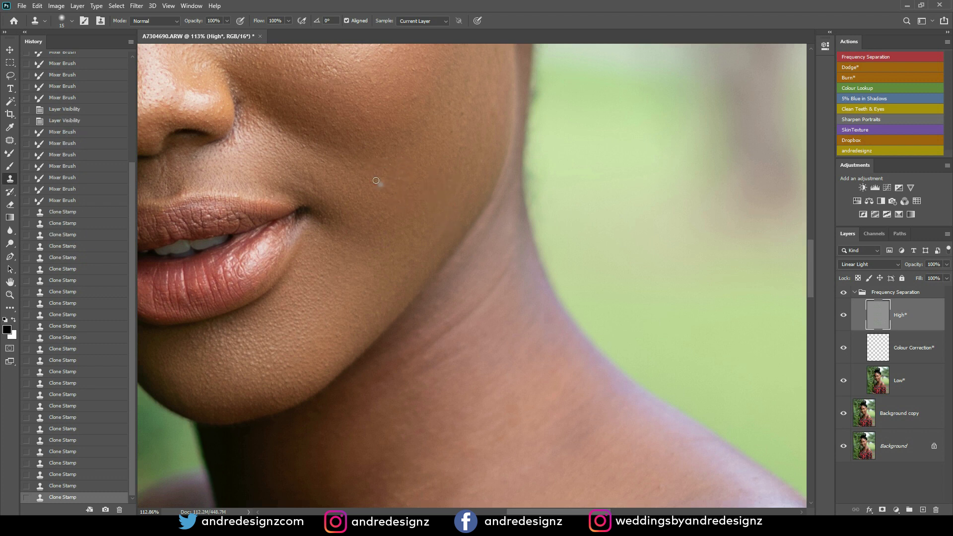
pyautogui.keyDown('alt'); pyautogui.click(310, 157); pyautogui.keyUp('alt')
pyautogui.click(309, 149)
pyautogui.click(317, 139)
pyautogui.keyDown('alt'); pyautogui.click(309, 105); pyautogui.keyUp('alt')
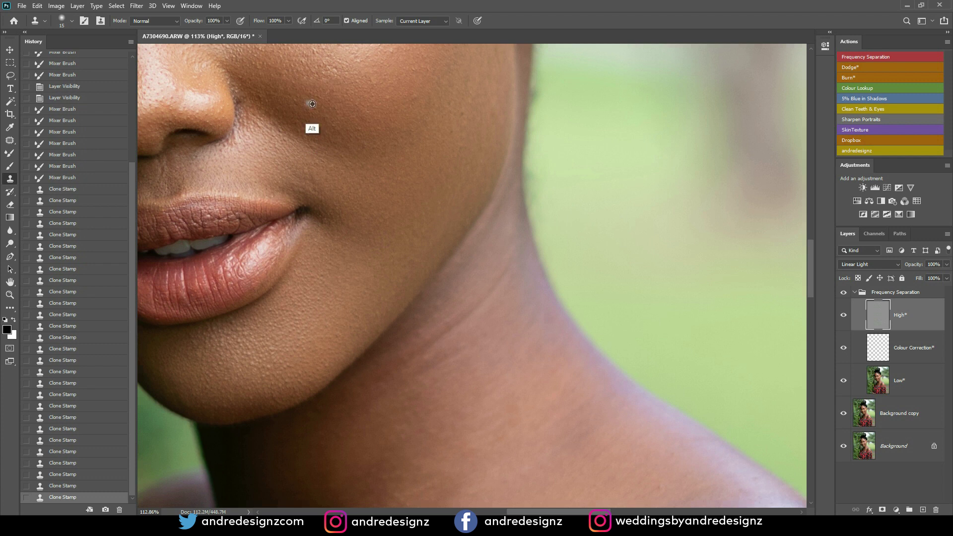
pyautogui.click(296, 102)
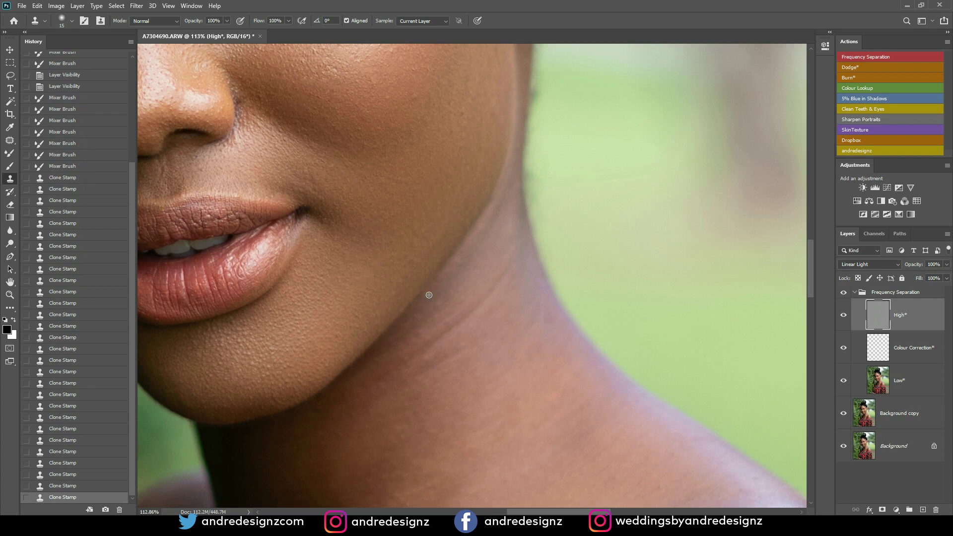
# Collapse the Frequency Separation group and run the Frequency Separation action on the Background layer with a Gaussian Blur radius of 6.4 pixels.
pyautogui.hotkey('ctrl', '0')
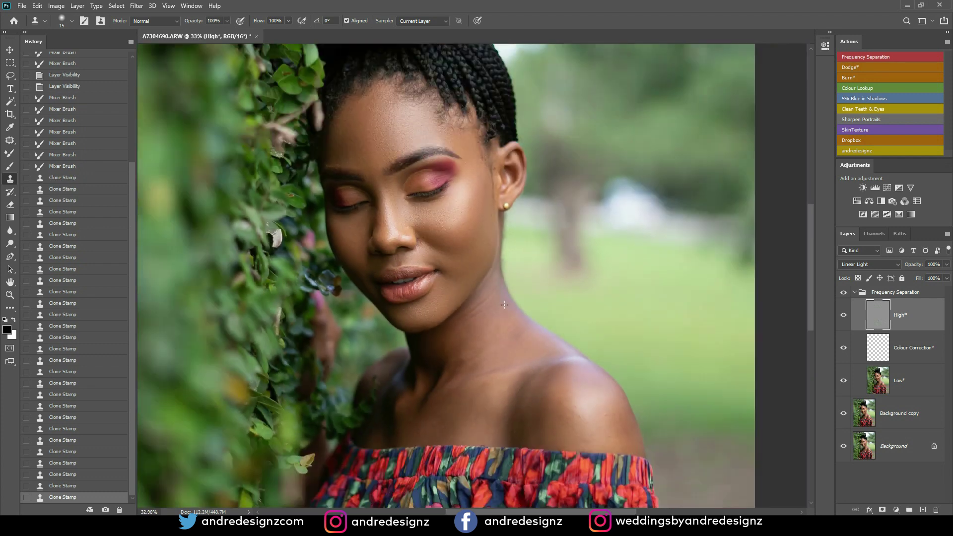
pyautogui.moveTo(543, 346); pyautogui.dragTo(463, 269)
pyautogui.scroll(3, 437, 220)
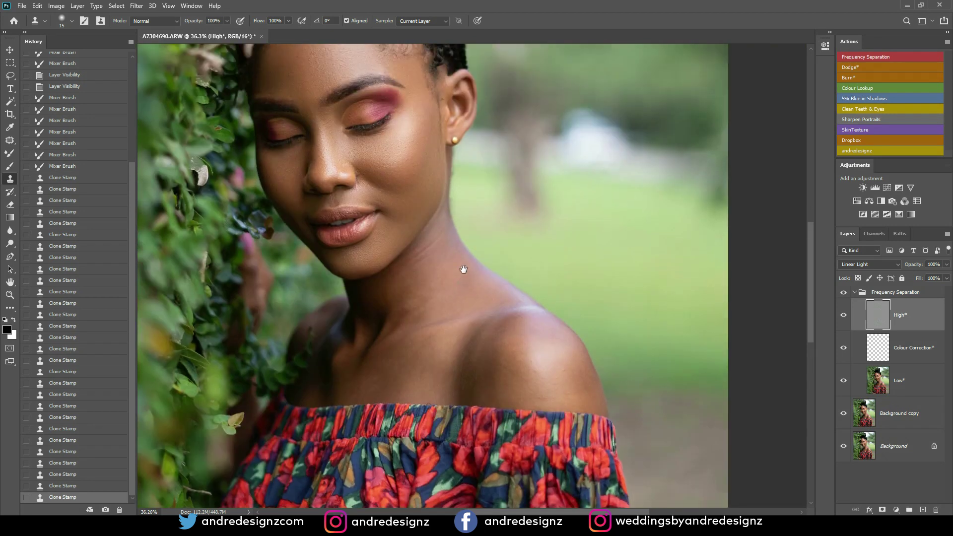
pyautogui.click(855, 293)
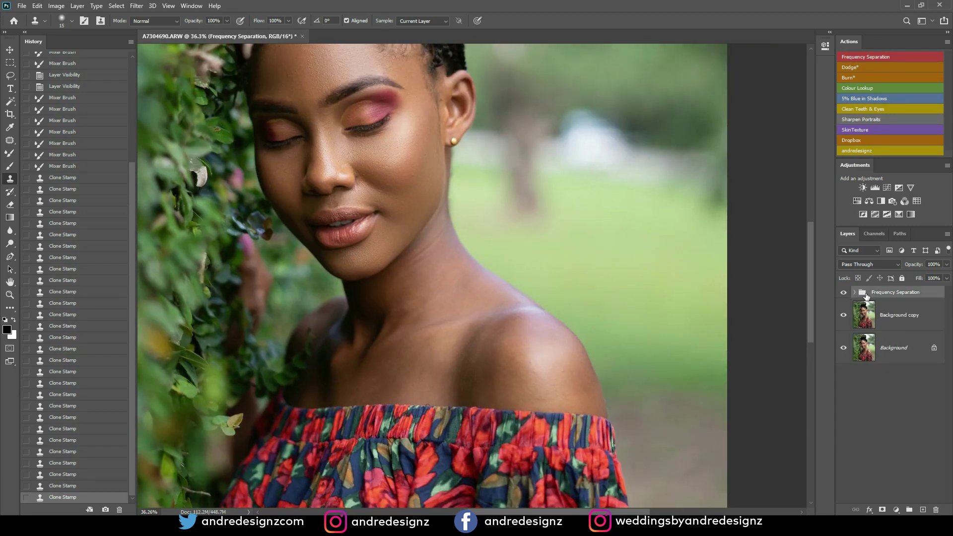
pyautogui.click(897, 352)
pyautogui.click(868, 58)
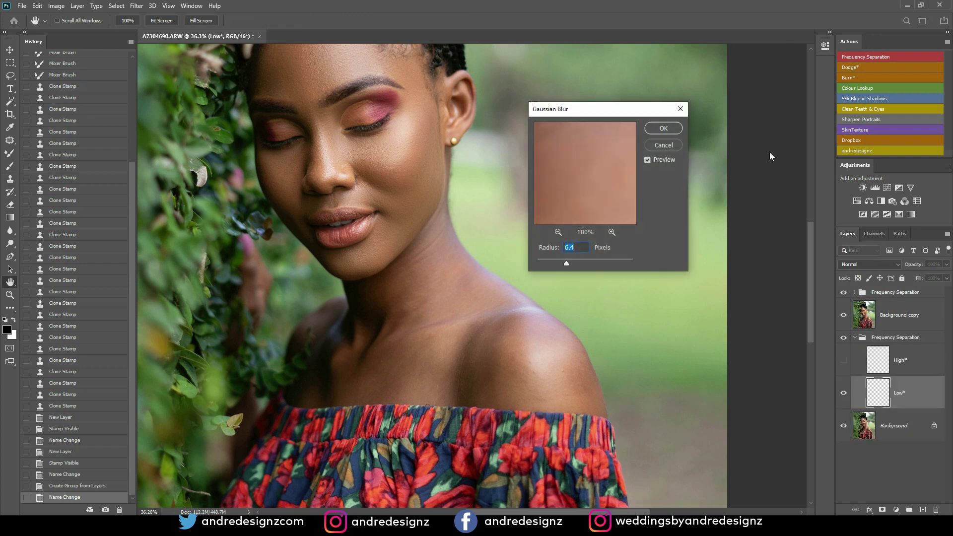
pyautogui.click(663, 129)
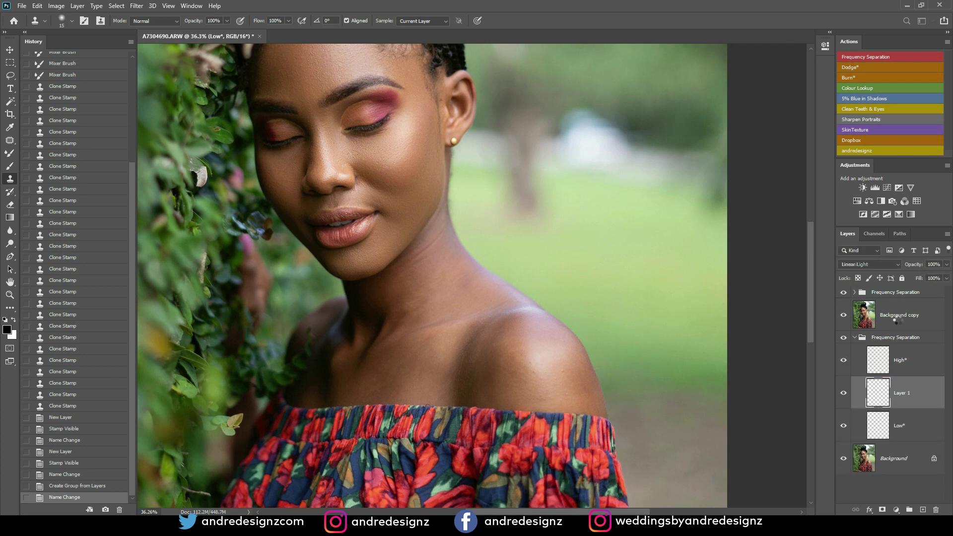
# Rename the original retouched Frequency Separation group as Face.
pyautogui.doubleClick(889, 293)
pyautogui.write('Fac')
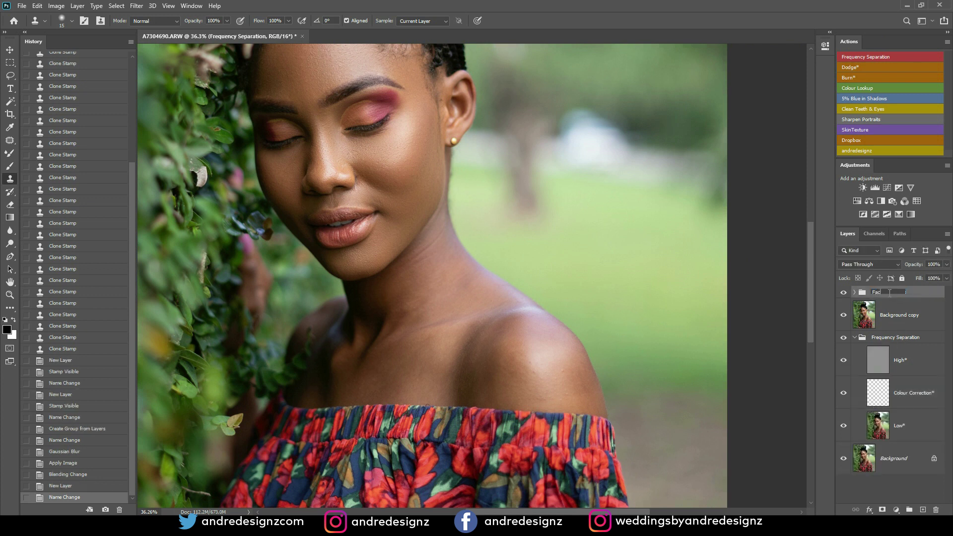
pyautogui.write('e')
pyautogui.press('Return')
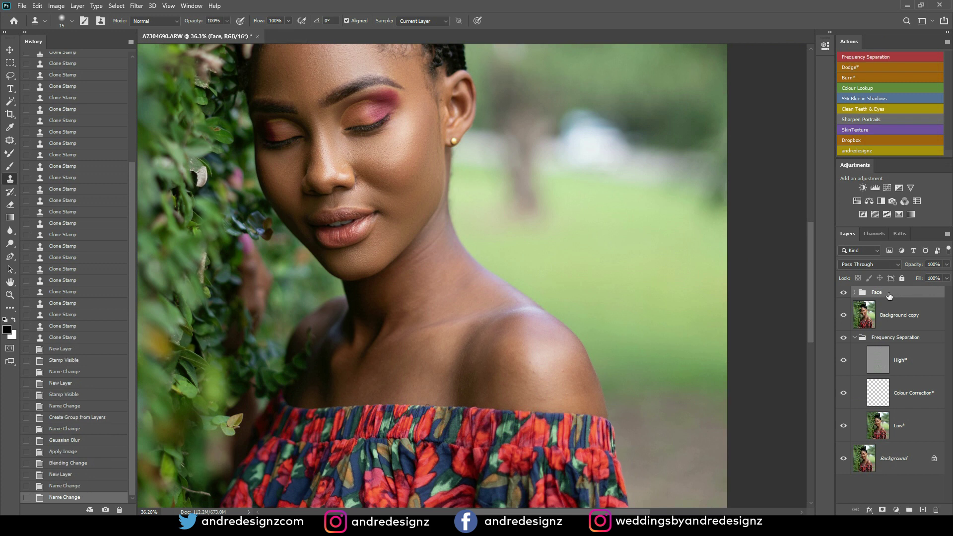
# Bring the new Frequency Separation group to the front of the layer stack, above the Face group.
pyautogui.click(885, 343)
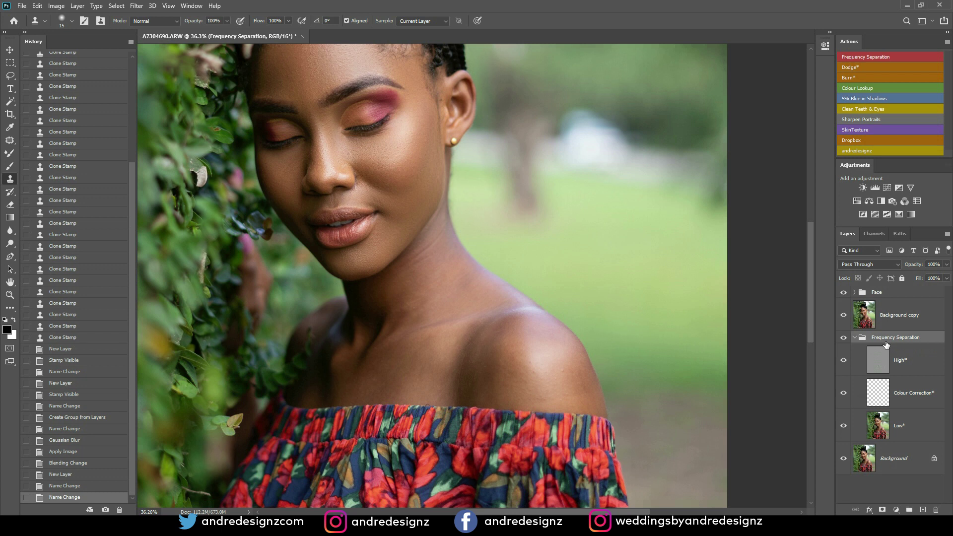
pyautogui.hotkey('ctrl', 'shift', ']')
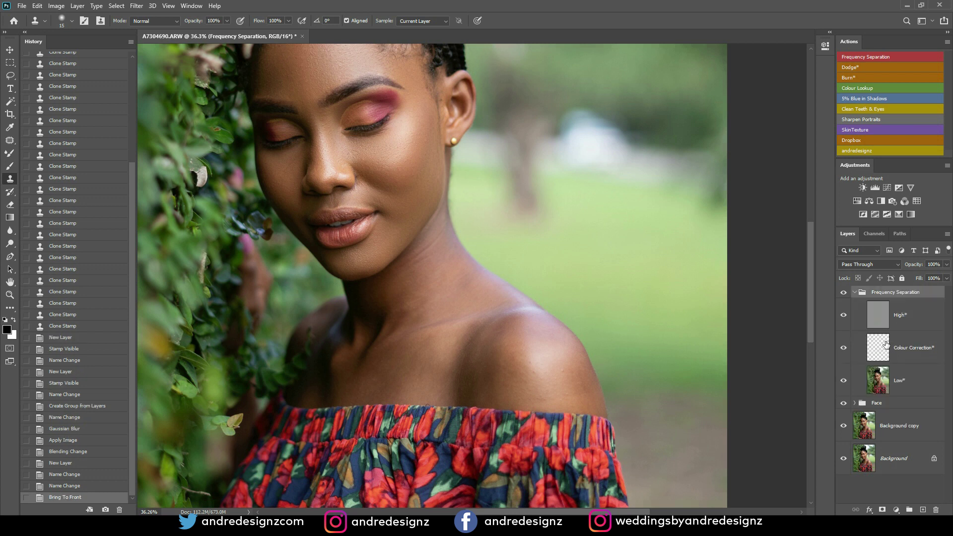
pyautogui.click(854, 293)
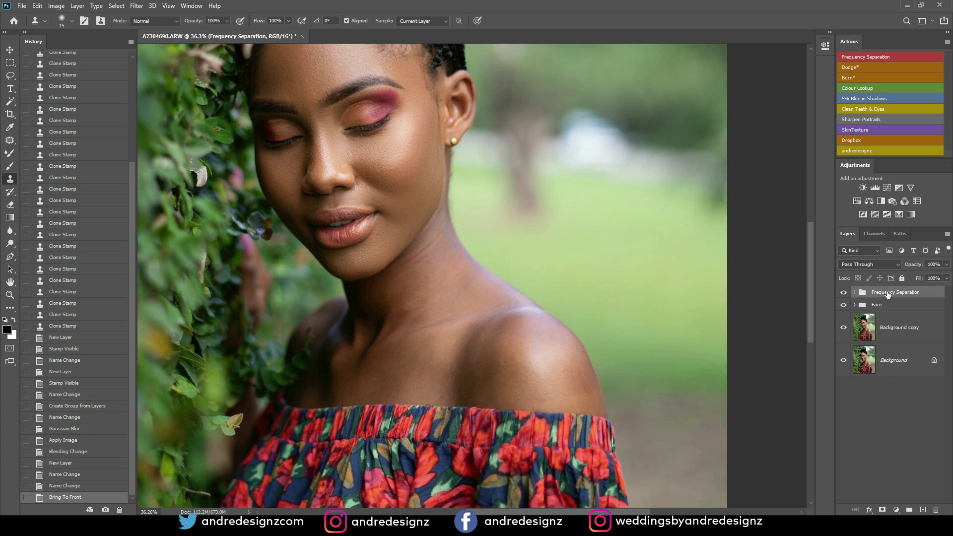
pyautogui.click(855, 293)
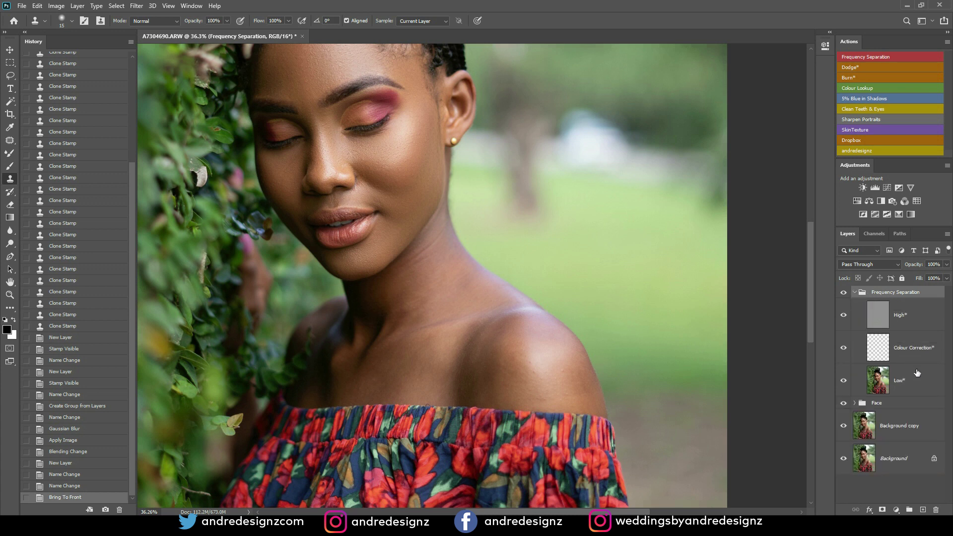
# Blend the neck and chest tones on the new group's Low* layer using the Mixer Brush at size 175.
pyautogui.click(917, 375)
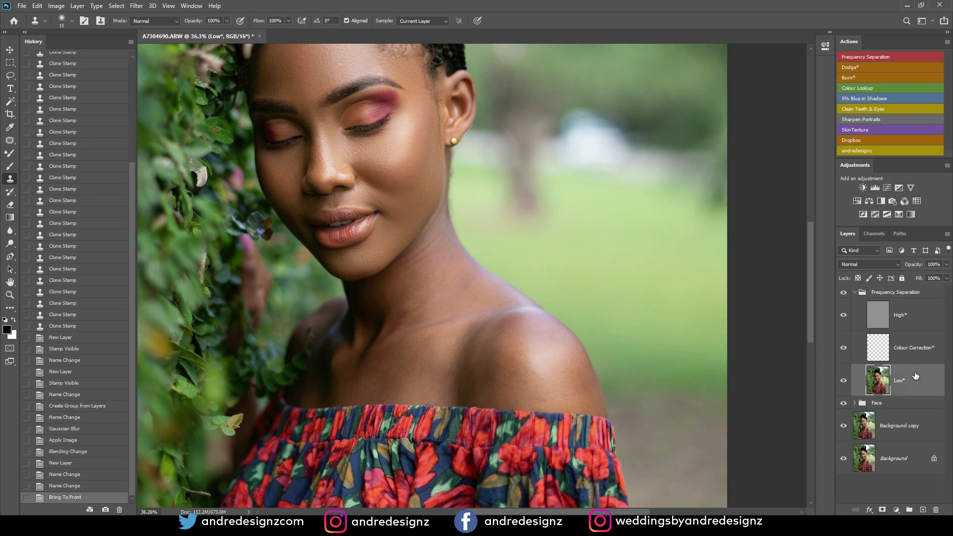
pyautogui.click(12, 154)
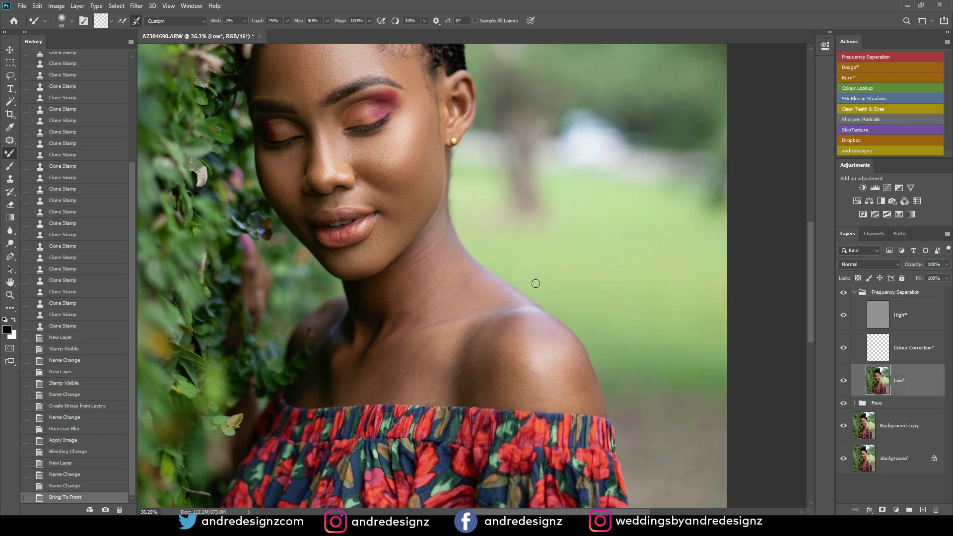
pyautogui.press(']')
pyautogui.press(']')
pyautogui.press(']')
pyautogui.press(']')
pyautogui.moveTo(476, 295)
pyautogui.mouseDown()
pyautogui.moveTo(437, 232)
pyautogui.moveTo(479, 296)
pyautogui.moveTo(433, 258)
pyautogui.moveTo(444, 310)
pyautogui.moveTo(423, 258)
pyautogui.moveTo(450, 306)
pyautogui.moveTo(437, 278)
pyautogui.moveTo(414, 287)
pyautogui.moveTo(408, 328)
pyautogui.moveTo(412, 270)
pyautogui.moveTo(387, 302)
pyautogui.moveTo(385, 284)
pyautogui.moveTo(366, 320)
pyautogui.moveTo(414, 327)
pyautogui.moveTo(379, 355)
pyautogui.moveTo(389, 373)
pyautogui.moveTo(422, 344)
pyautogui.moveTo(404, 372)
pyautogui.mouseUp()
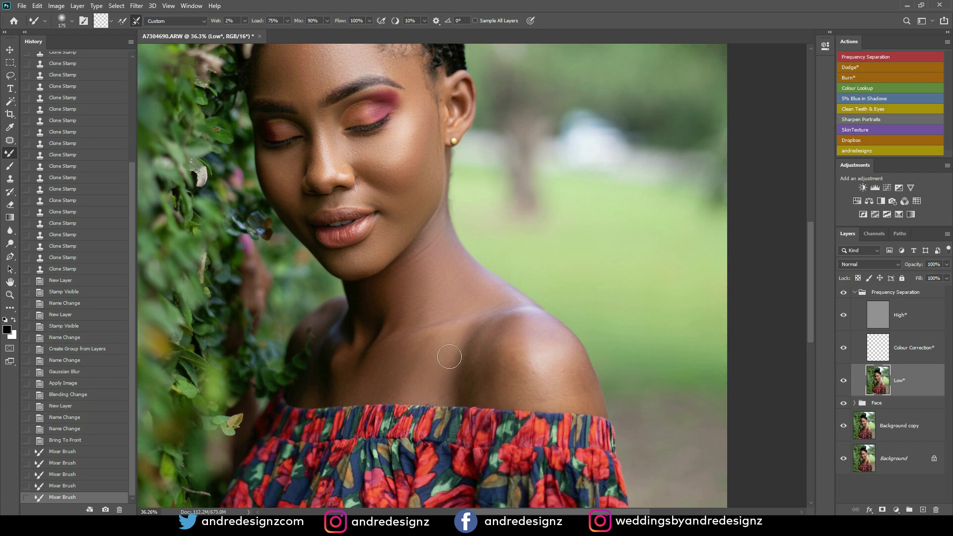
pyautogui.moveTo(444, 359)
pyautogui.mouseDown()
pyautogui.moveTo(447, 394)
pyautogui.moveTo(470, 347)
pyautogui.moveTo(459, 398)
pyautogui.moveTo(477, 333)
pyautogui.moveTo(477, 340)
pyautogui.moveTo(493, 332)
pyautogui.moveTo(483, 373)
pyautogui.mouseUp()
# Blend the ivy-side chest and the near shoulder with a larger Mixer Brush, and reduce the brush to size 100.
pyautogui.press(']')
pyautogui.press(']')
pyautogui.moveTo(328, 364); pyautogui.dragTo(362, 377)
pyautogui.moveTo(541, 385)
pyautogui.mouseDown()
pyautogui.moveTo(523, 341)
pyautogui.moveTo(542, 365)
pyautogui.moveTo(543, 347)
pyautogui.moveTo(572, 378)
pyautogui.moveTo(564, 334)
pyautogui.moveTo(551, 341)
pyautogui.moveTo(526, 323)
pyautogui.moveTo(510, 336)
pyautogui.mouseUp()
pyautogui.press('[')
pyautogui.press('[')
pyautogui.press('[')
pyautogui.press('[')
pyautogui.press('[')
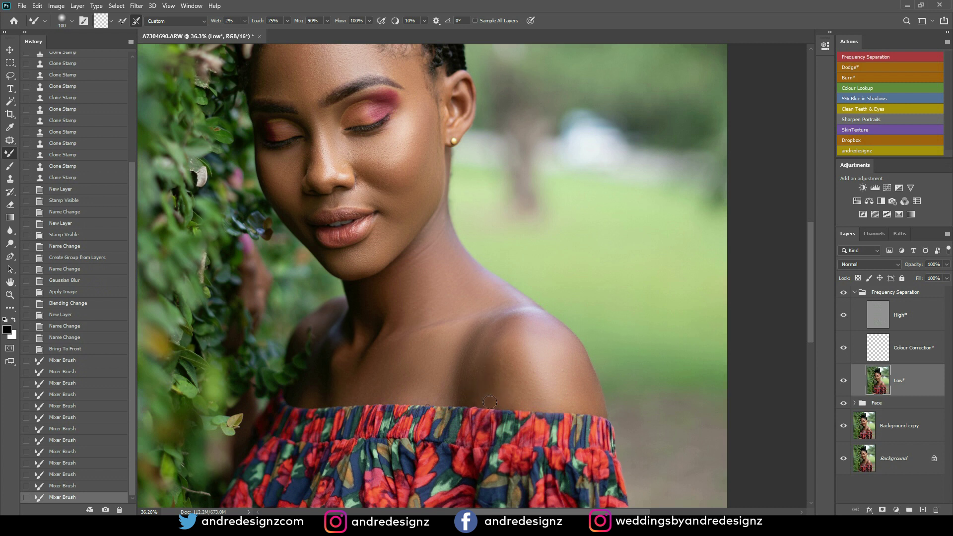
# Smooth the near shoulder's tones on the Low* layer with the Mixer Brush, enlarging the brush to size 175.
pyautogui.moveTo(486, 380); pyautogui.dragTo(484, 364)
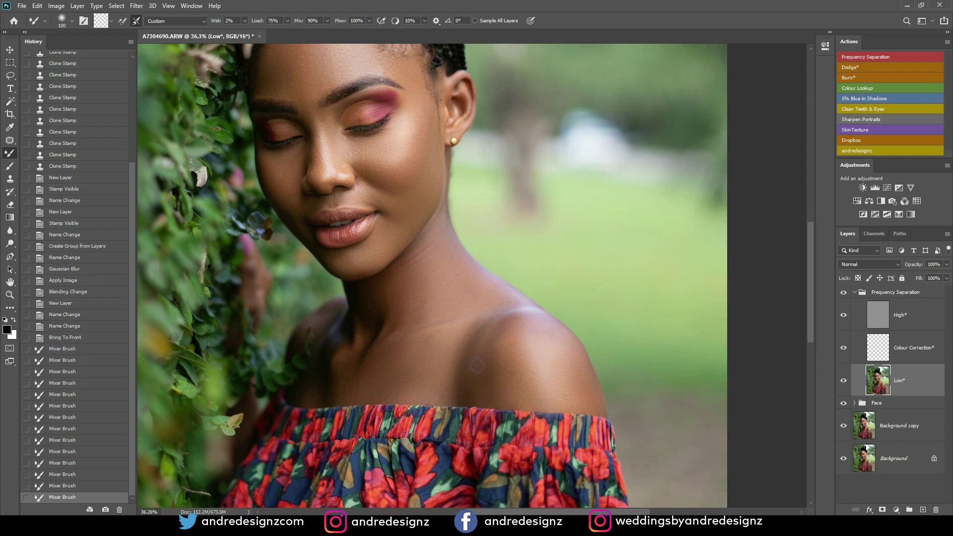
pyautogui.press(']')
pyautogui.press(']')
pyautogui.press(']')
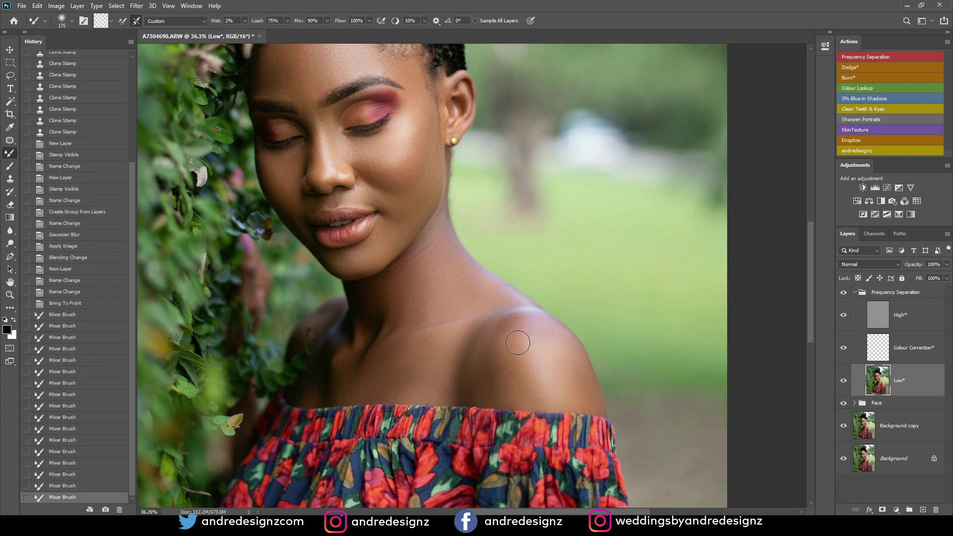
pyautogui.moveTo(505, 387)
pyautogui.mouseDown()
pyautogui.moveTo(517, 334)
pyautogui.moveTo(557, 332)
pyautogui.moveTo(517, 365)
pyautogui.mouseUp()
pyautogui.moveTo(527, 325); pyautogui.dragTo(512, 399)
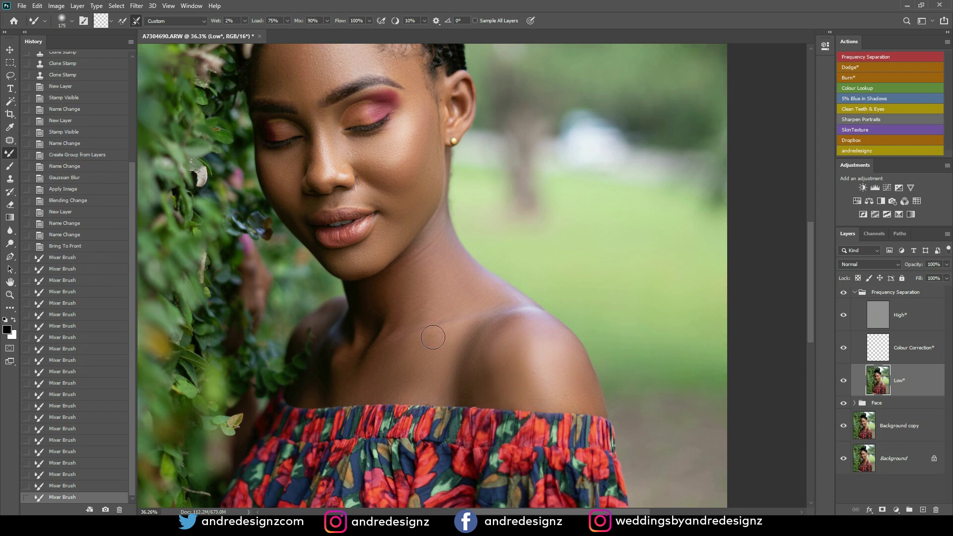
# Paint a sampled light skin tone over the near shoulder's shadow on the Colour Correction* layer, using a size 175 Brush at 1% flow.
pyautogui.click(913, 348)
pyautogui.click(10, 167)
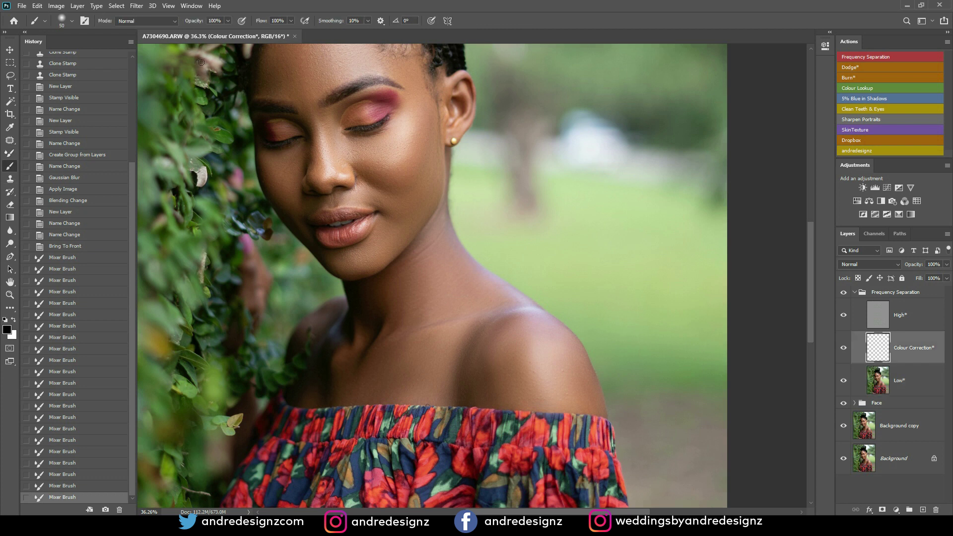
pyautogui.click(291, 22)
pyautogui.moveTo(291, 34); pyautogui.dragTo(240, 34)
pyautogui.press(']')
pyautogui.press(']')
pyautogui.press(']')
pyautogui.press(']')
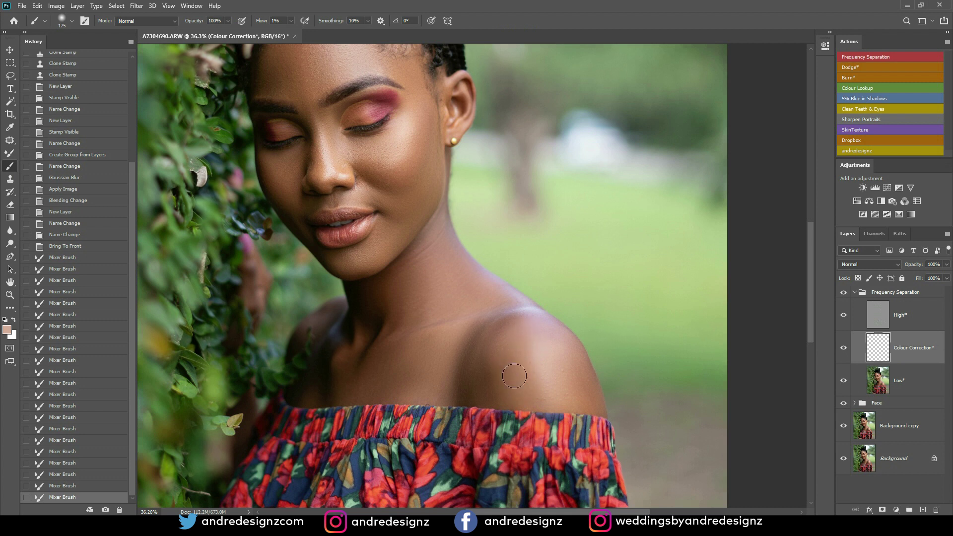
pyautogui.moveTo(518, 384); pyautogui.dragTo(490, 364)
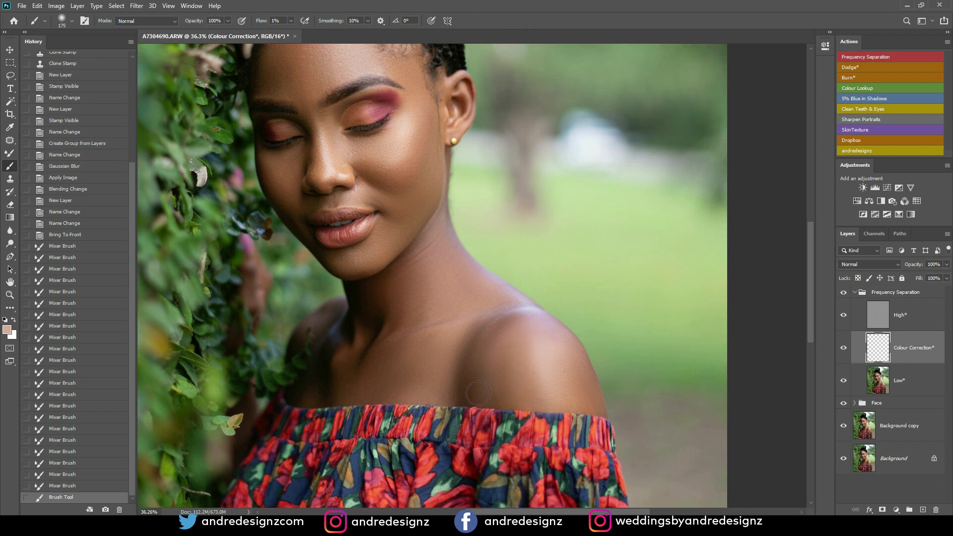
pyautogui.moveTo(516, 328)
pyautogui.mouseDown()
pyautogui.moveTo(496, 345)
pyautogui.moveTo(499, 411)
pyautogui.mouseUp()
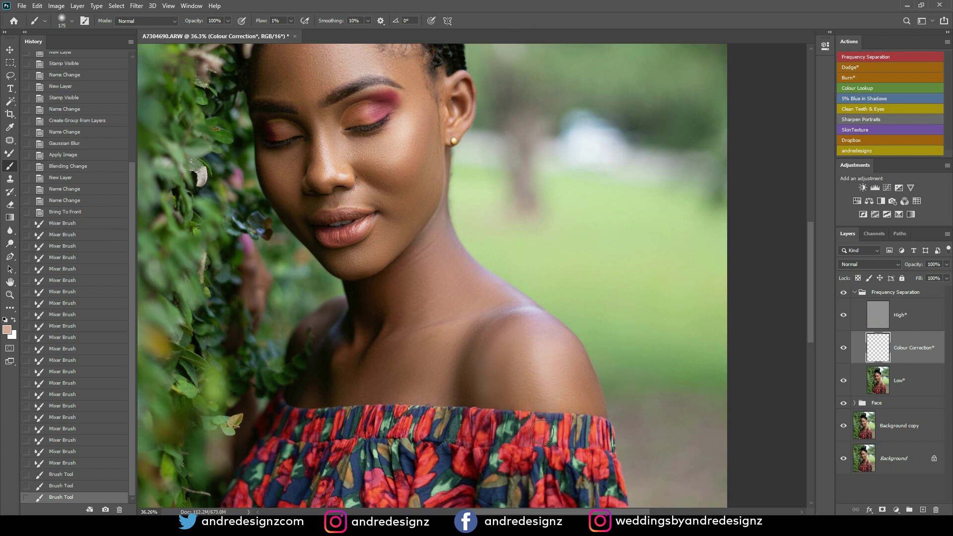
# Reduce the Colour Correction* layer's opacity to 52% and paint more skin tone over the near shoulder.
pyautogui.click(946, 265)
pyautogui.moveTo(924, 273); pyautogui.dragTo(922, 273)
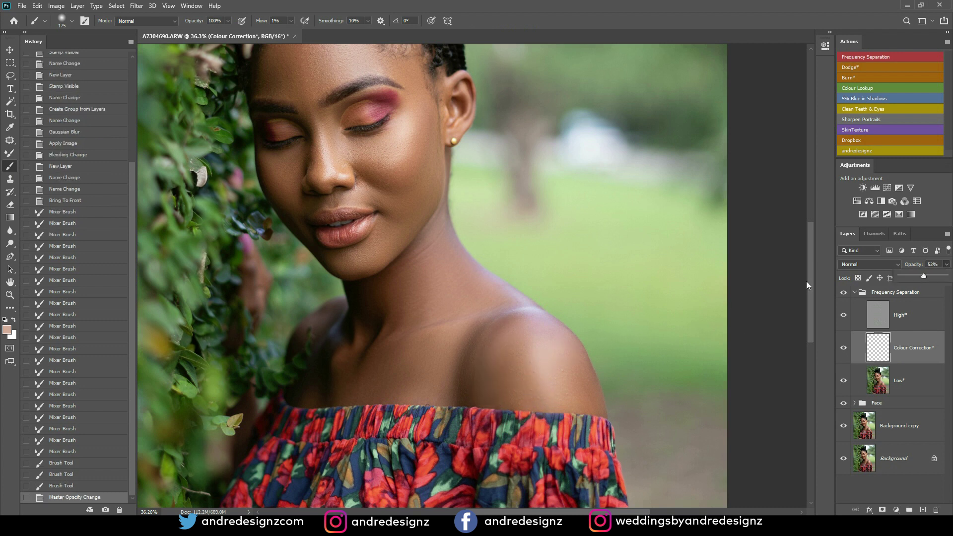
pyautogui.click(521, 351)
pyautogui.moveTo(523, 341)
pyautogui.mouseDown()
pyautogui.moveTo(516, 364)
pyautogui.moveTo(519, 324)
pyautogui.moveTo(497, 416)
pyautogui.moveTo(523, 379)
pyautogui.mouseUp()
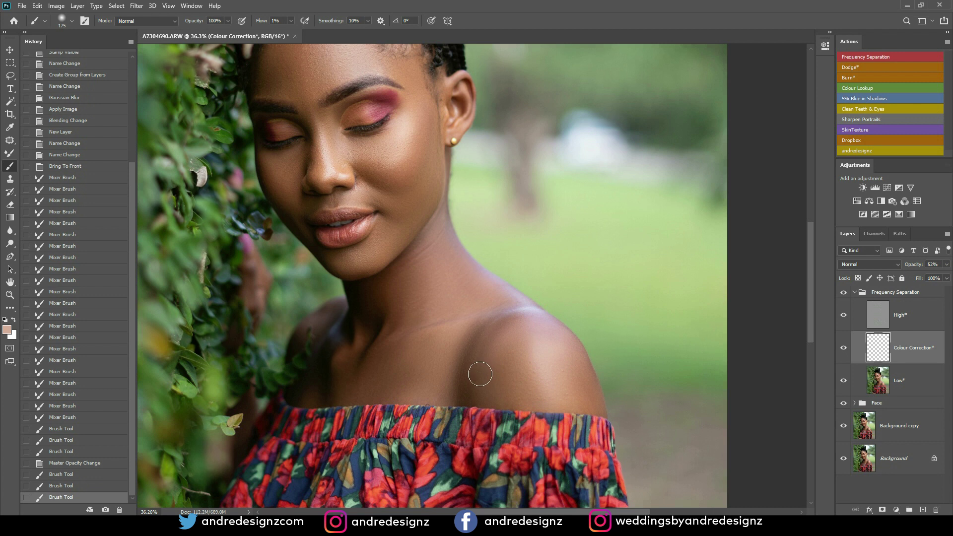
pyautogui.moveTo(474, 374); pyautogui.dragTo(478, 379)
# Sample the brown skin tone beside the shoulder shadow and paint it across the near shoulder to the outer arm.
pyautogui.press('super')
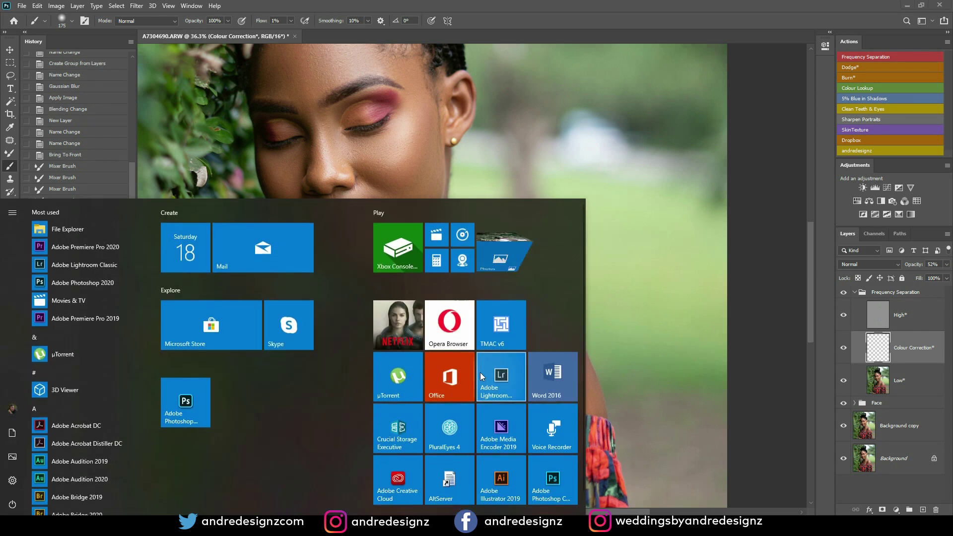
pyautogui.press('super')
pyautogui.keyDown('alt'); pyautogui.click(486, 370); pyautogui.keyUp('alt')
pyautogui.moveTo(498, 359)
pyautogui.mouseDown()
pyautogui.moveTo(511, 398)
pyautogui.moveTo(505, 356)
pyautogui.moveTo(513, 402)
pyautogui.moveTo(515, 345)
pyautogui.moveTo(493, 392)
pyautogui.moveTo(515, 325)
pyautogui.moveTo(488, 375)
pyautogui.moveTo(551, 328)
pyautogui.moveTo(603, 408)
pyautogui.mouseUp()
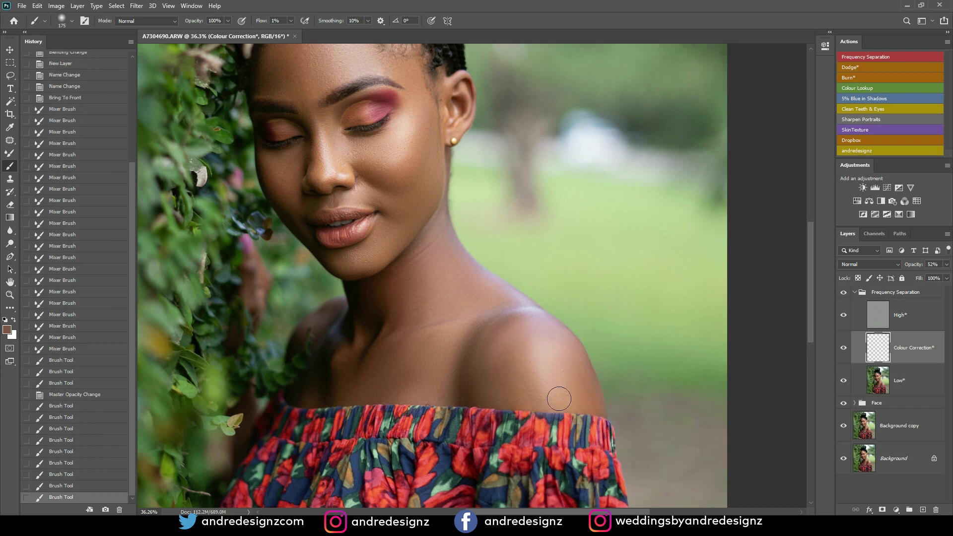
# Collapse the Frequency Separation group and compare the original Background with the full retouch, both for the whole image and close up.
pyautogui.hotkey('ctrl', '0')
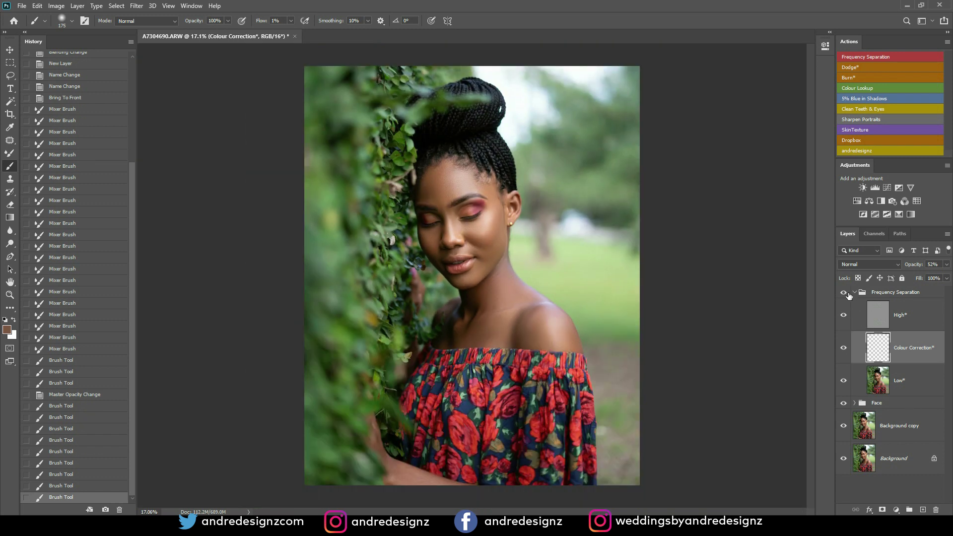
pyautogui.click(854, 292)
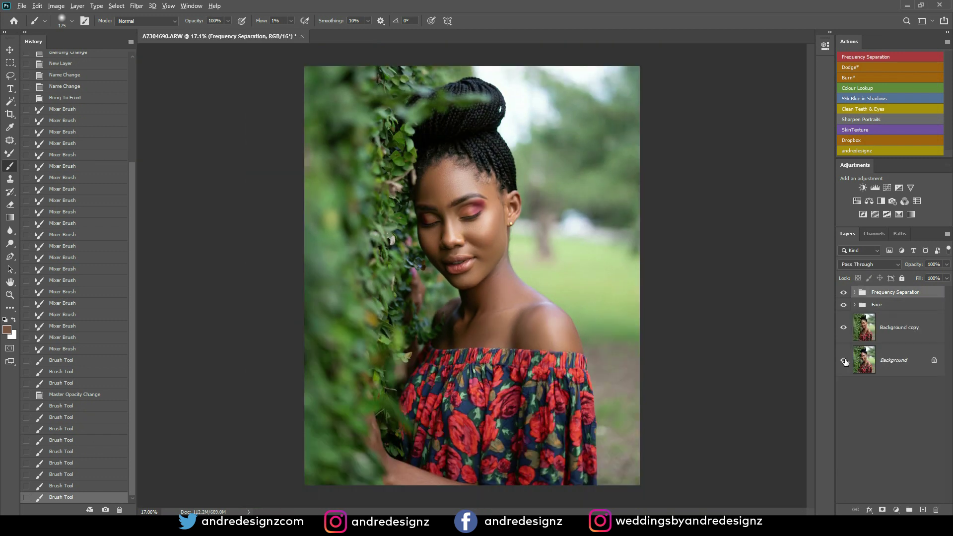
pyautogui.keyDown('alt'); pyautogui.click(845, 361); pyautogui.keyUp('alt')
pyautogui.keyDown('alt'); pyautogui.click(844, 362); pyautogui.keyUp('alt')
pyautogui.moveTo(481, 202); pyautogui.dragTo(492, 204)
pyautogui.keyDown('alt'); pyautogui.click(842, 361); pyautogui.keyUp('alt')
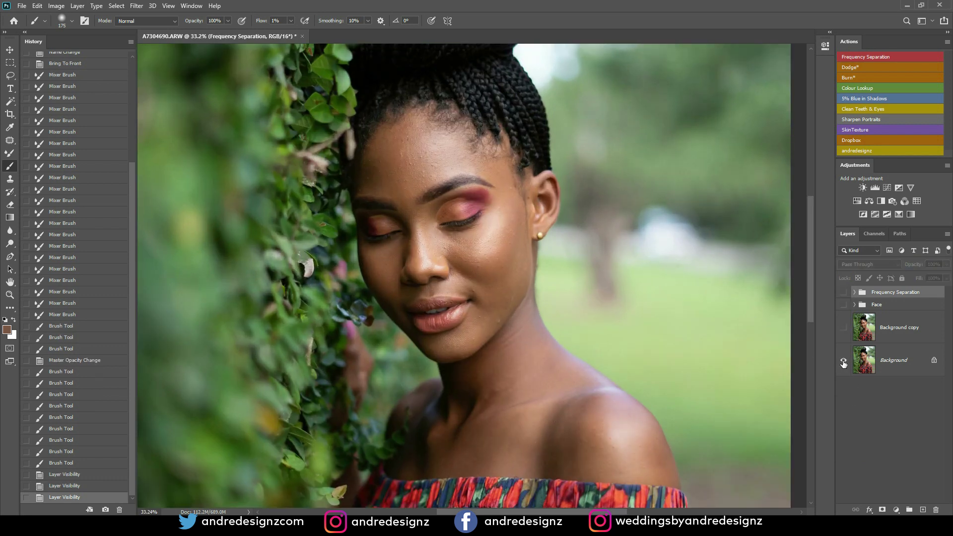
pyautogui.keyDown('alt'); pyautogui.click(844, 362); pyautogui.keyUp('alt')
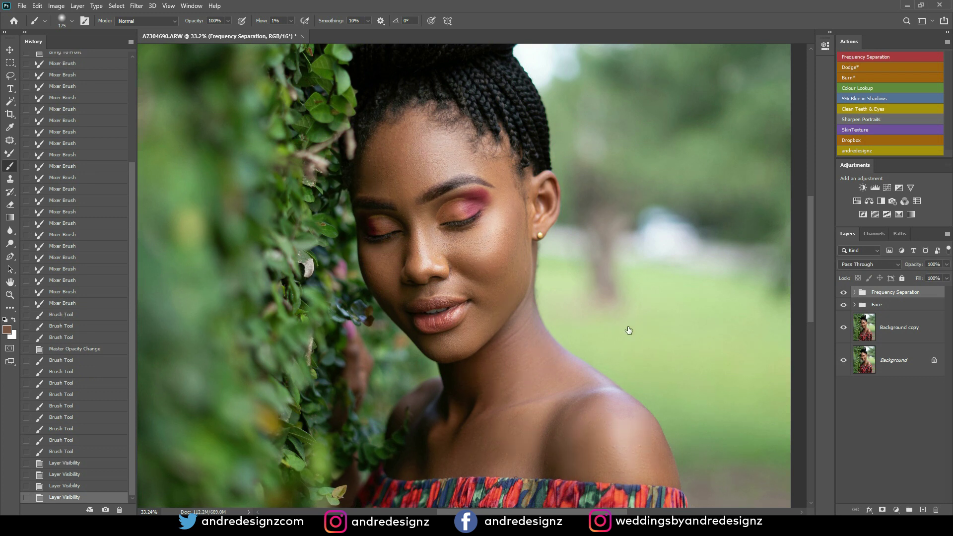
pyautogui.scroll(-3, 629, 330)
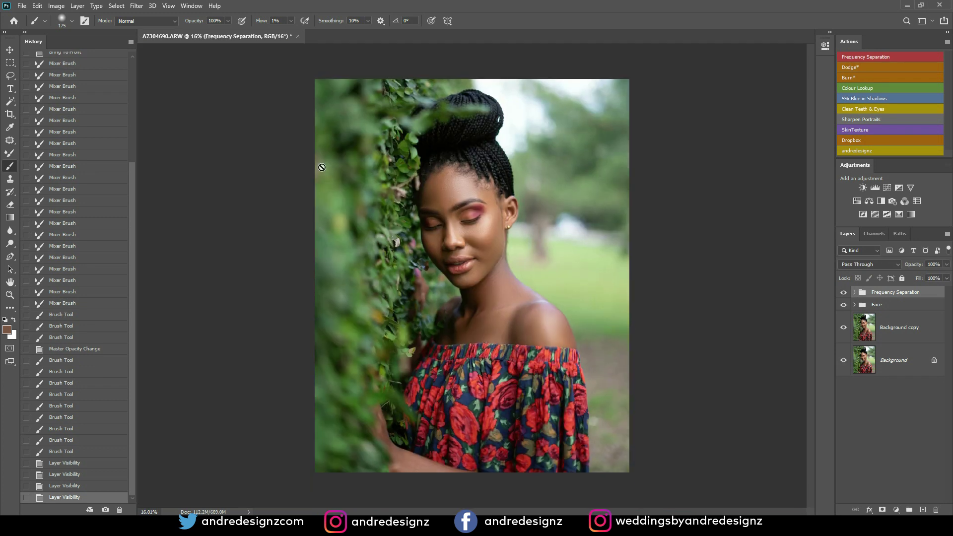
# Stamp all visible layers into a new top layer and apply Auto tone settings to it in the Camera Raw Filter.
pyautogui.click(10, 50)
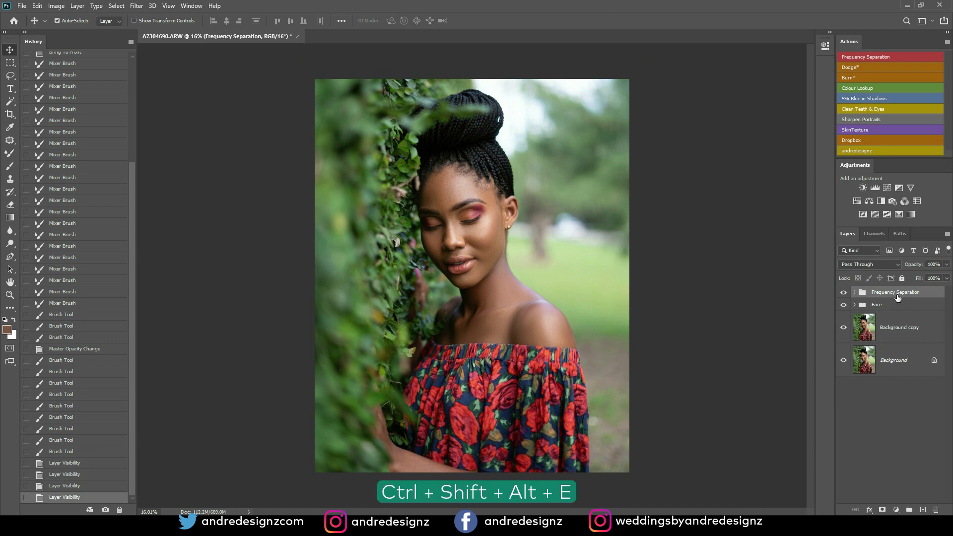
pyautogui.hotkey('ctrl', 'shift', 'alt', 'e')
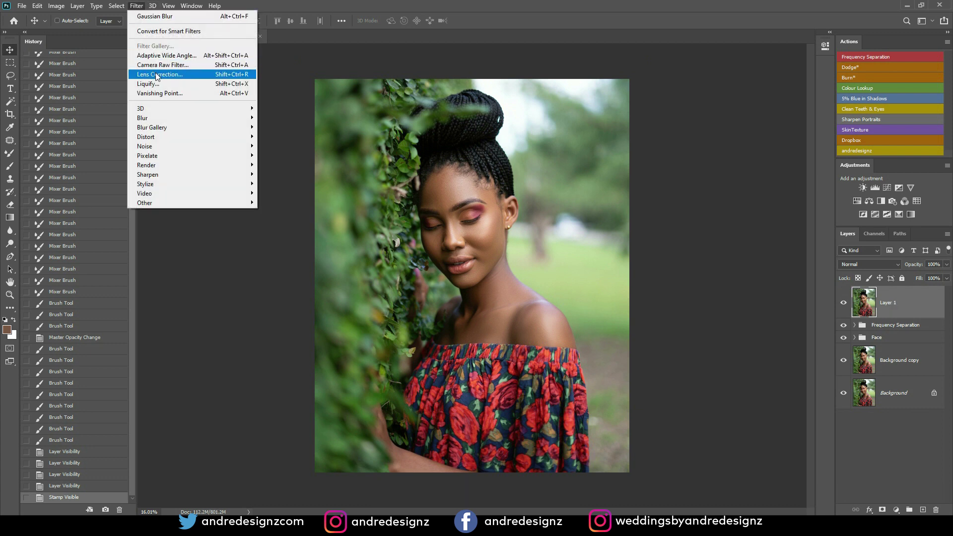
pyautogui.click(162, 65)
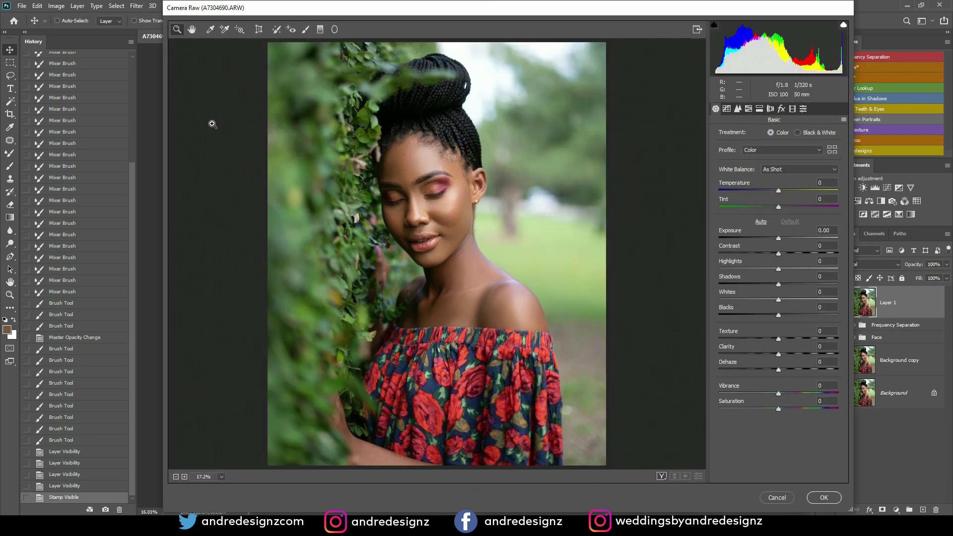
pyautogui.click(760, 222)
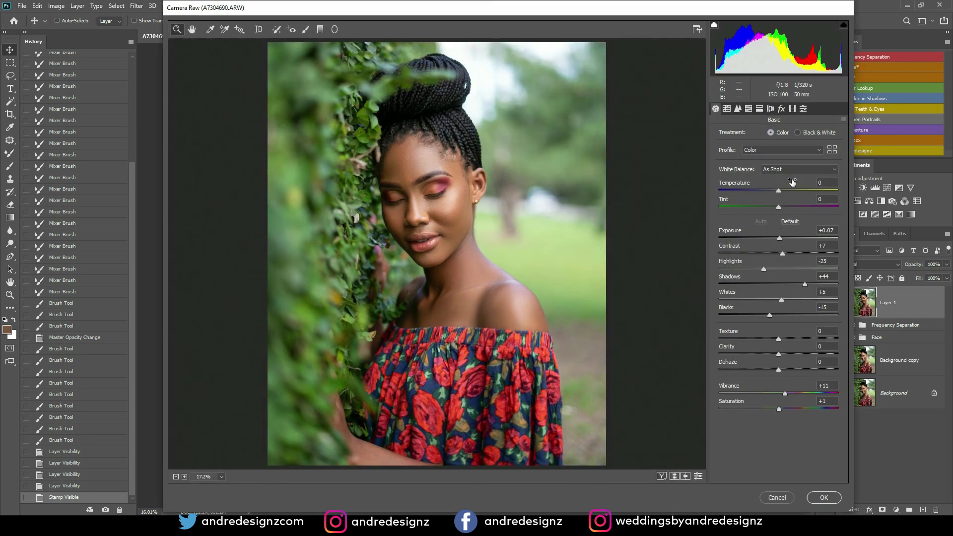
# Set the Blue Primary hue to -18 in the camera calibration and compare the before and after views.
pyautogui.click(792, 109)
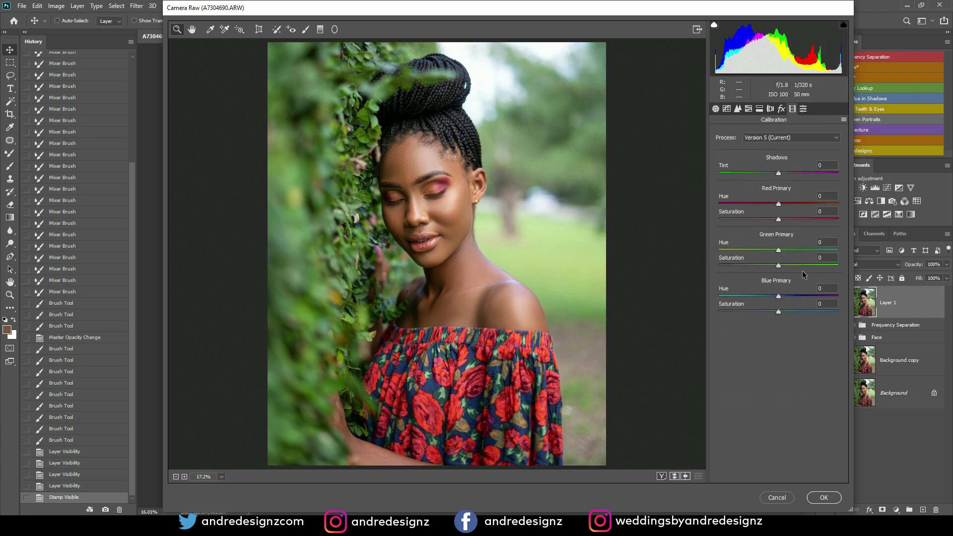
pyautogui.moveTo(779, 297)
pyautogui.mouseDown()
pyautogui.moveTo(788, 297)
pyautogui.moveTo(740, 297)
pyautogui.moveTo(783, 299)
pyautogui.moveTo(770, 297)
pyautogui.mouseUp()
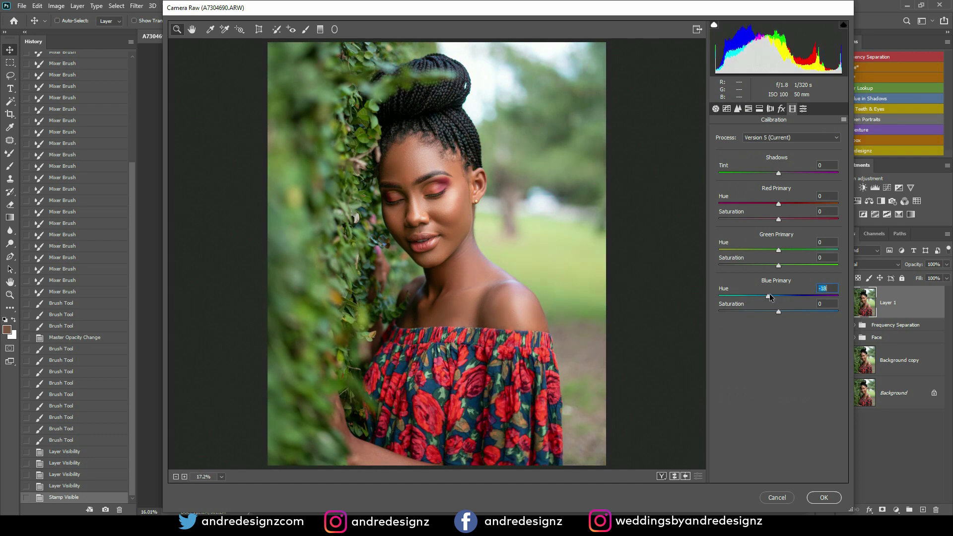
pyautogui.click(674, 477)
pyautogui.click(674, 477)
pyautogui.click(674, 477)
pyautogui.click(674, 477)
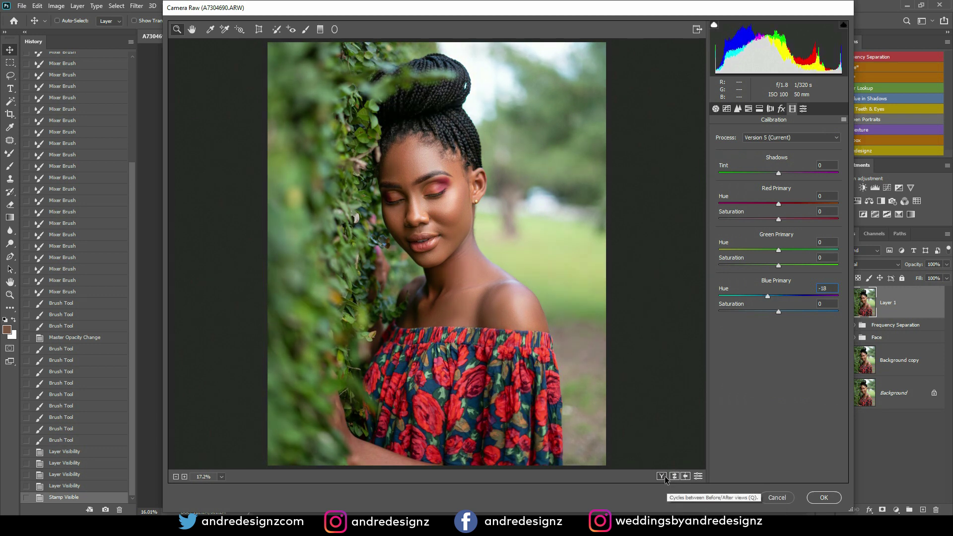
pyautogui.click(664, 478)
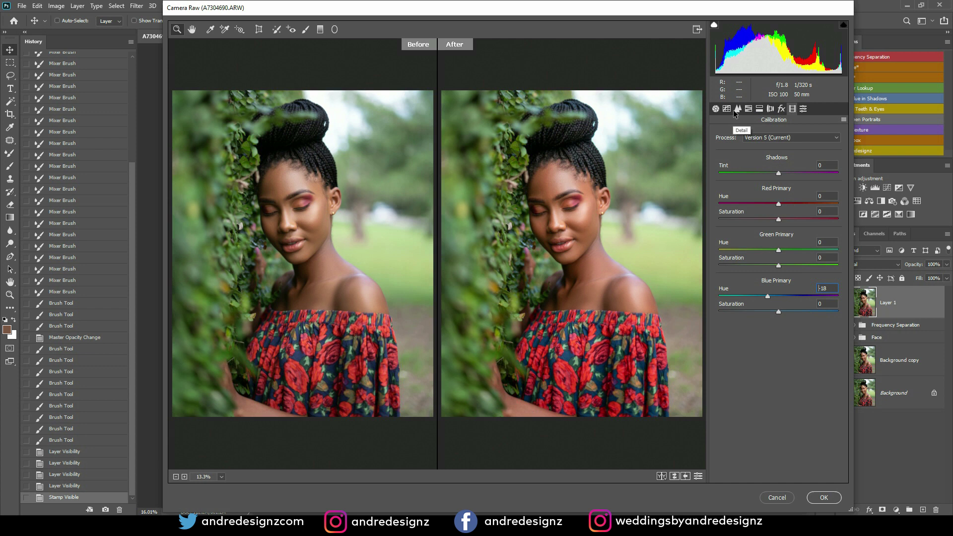
# Shift the Greens hue to +57 in the HSL adjustments and apply the Camera Raw Filter.
pyautogui.click(748, 109)
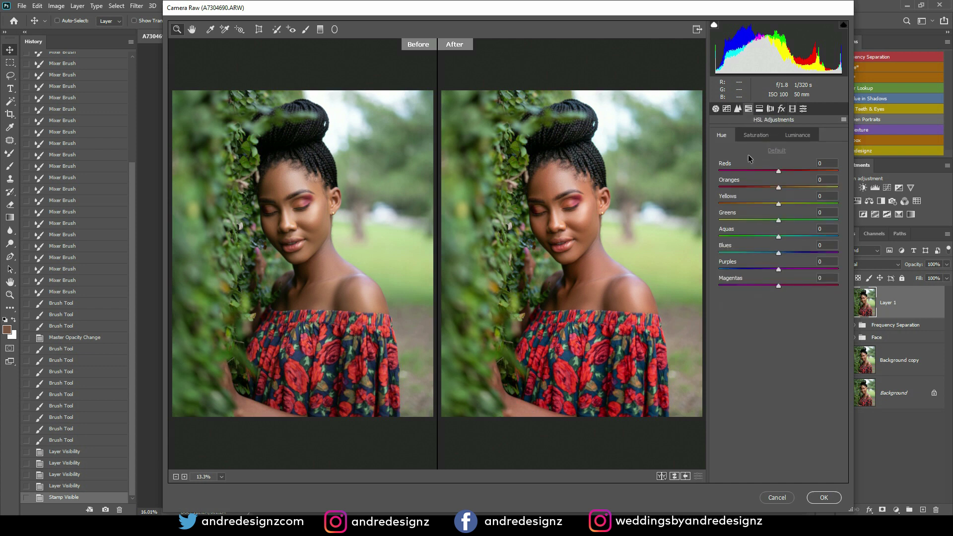
pyautogui.moveTo(778, 221); pyautogui.dragTo(811, 226)
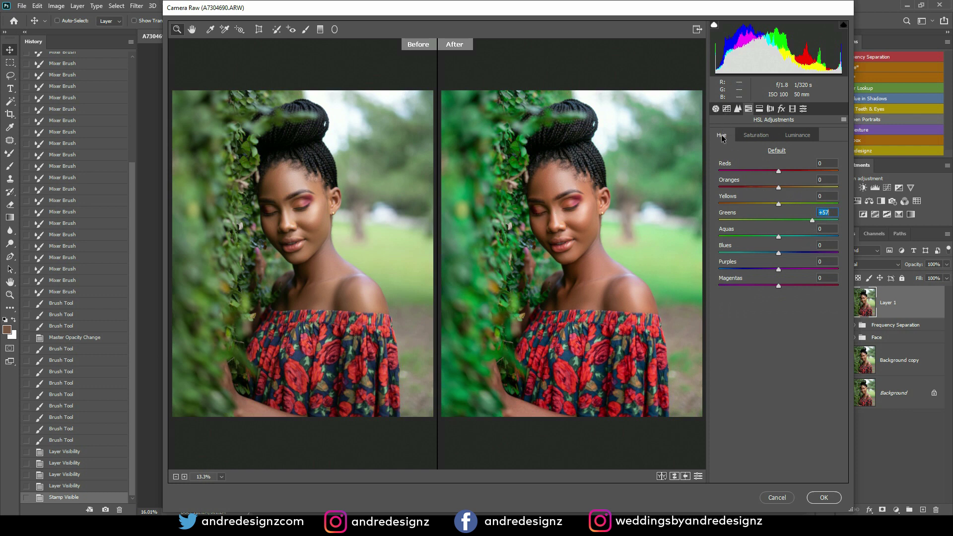
pyautogui.click(811, 500)
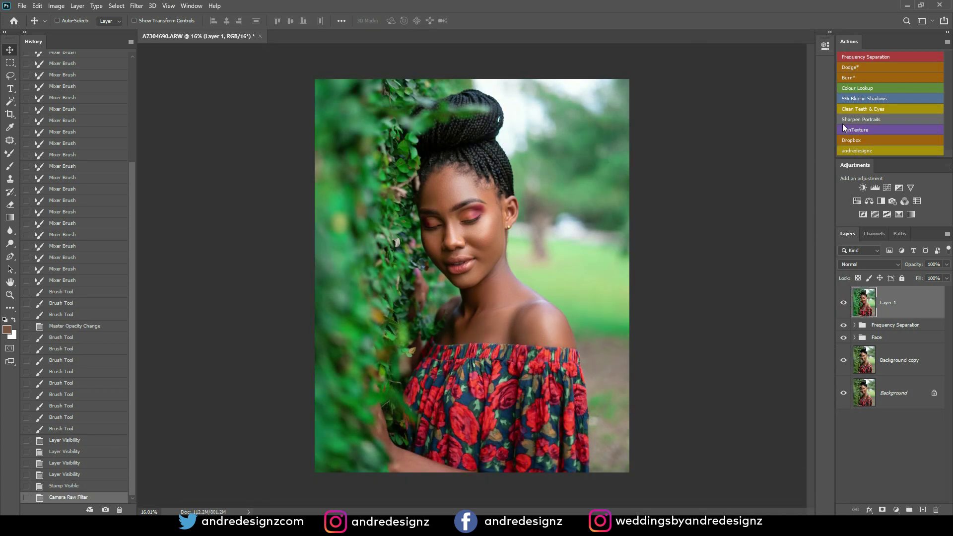
# Run the 5% Blue in Shadows and Colour Lookup actions, and check the Color Lookup layer at 10% opacity against the image without it.
pyautogui.click(854, 98)
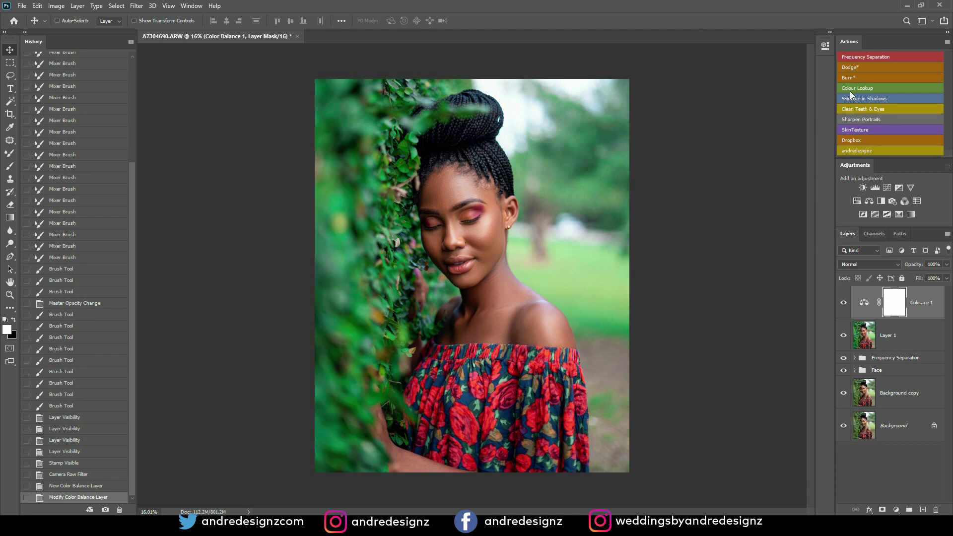
pyautogui.click(852, 89)
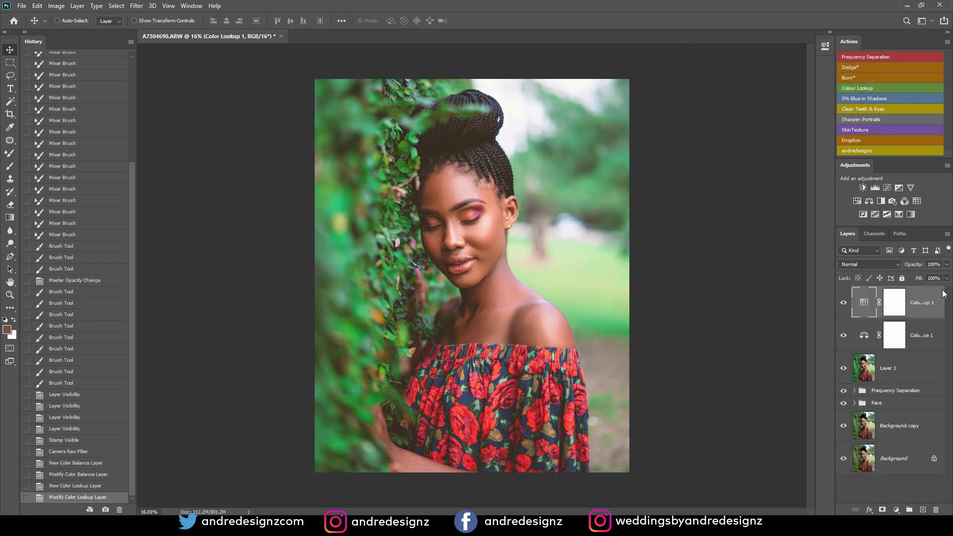
pyautogui.click(947, 265)
pyautogui.moveTo(904, 274); pyautogui.dragTo(905, 274)
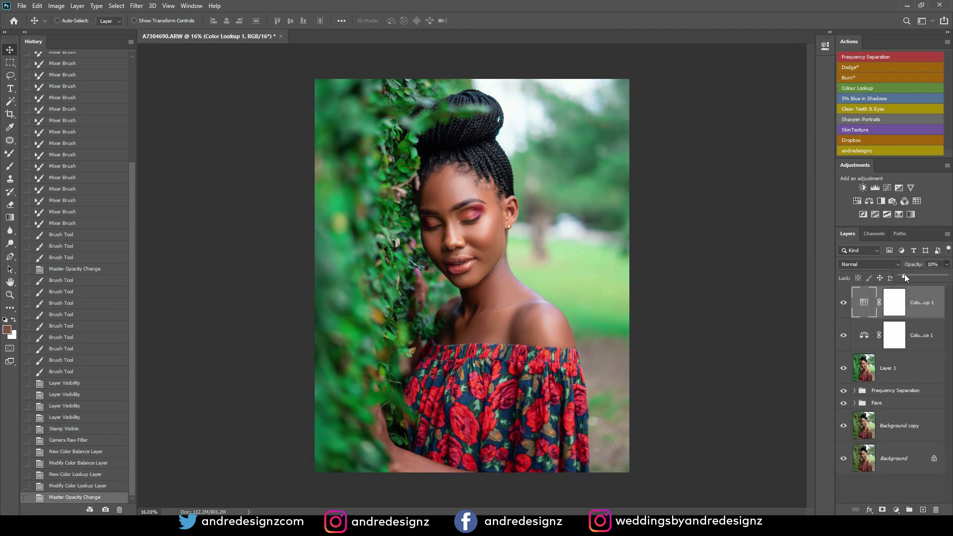
pyautogui.click(844, 302)
pyautogui.click(844, 304)
pyautogui.click(844, 304)
pyautogui.click(844, 304)
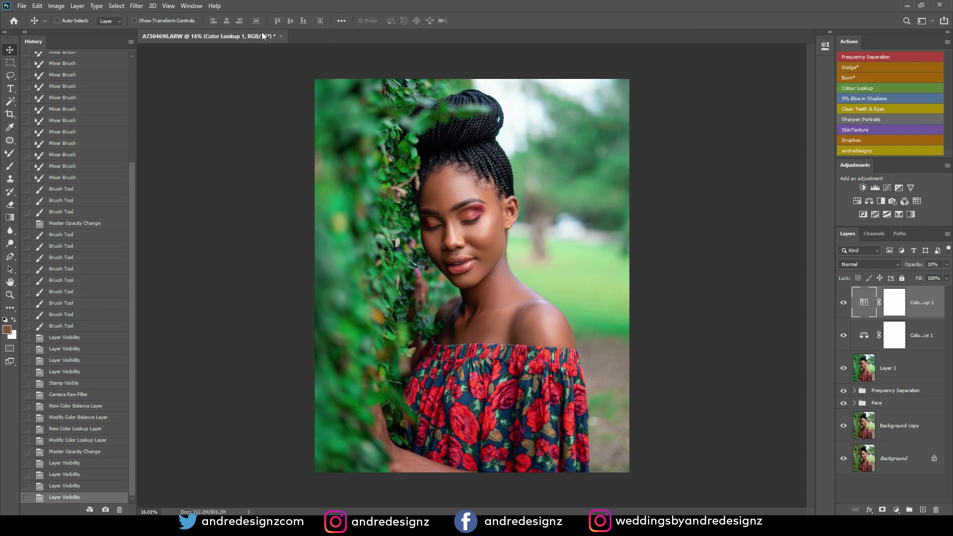
# Duplicate the image with all its layers as A7304690 copy and dock the copy beside the original document.
pyautogui.moveTo(237, 39); pyautogui.dragTo(278, 89)
pyautogui.rightClick(277, 86)
pyautogui.click(288, 93)
pyautogui.click(553, 163)
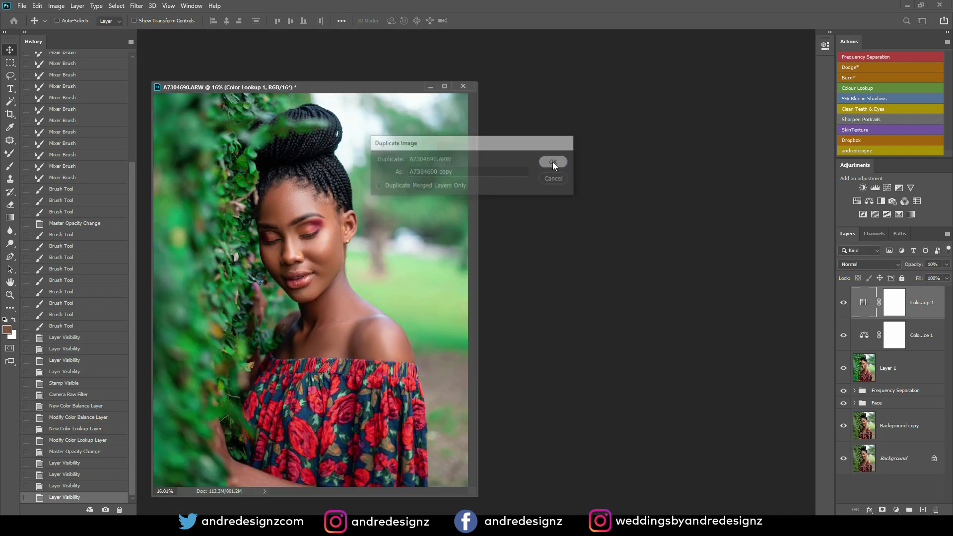
pyautogui.moveTo(319, 68); pyautogui.dragTo(313, 34)
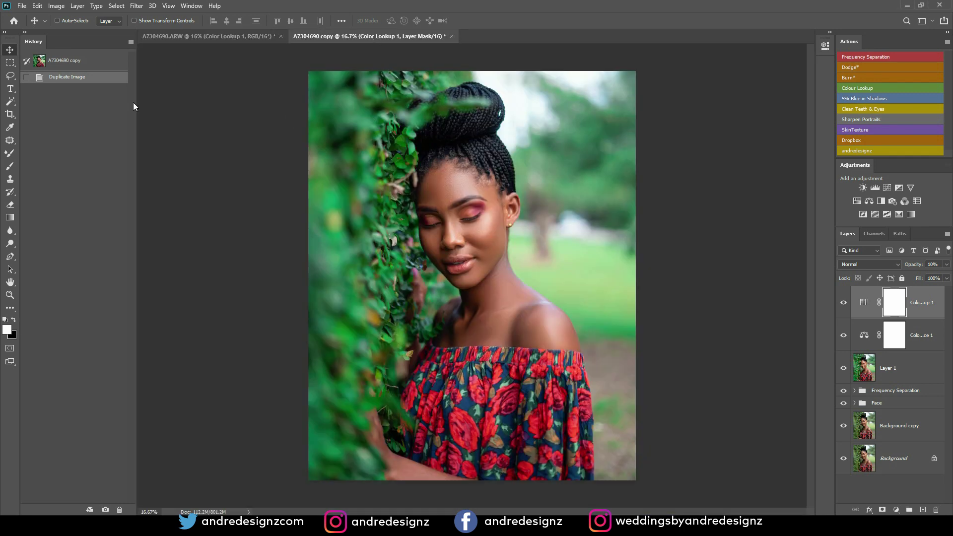
# Crop A7304690 copy at the 4:5 ratio to a head-and-shoulders framing, from above the hair bun to the bare shoulders.
pyautogui.click(10, 115)
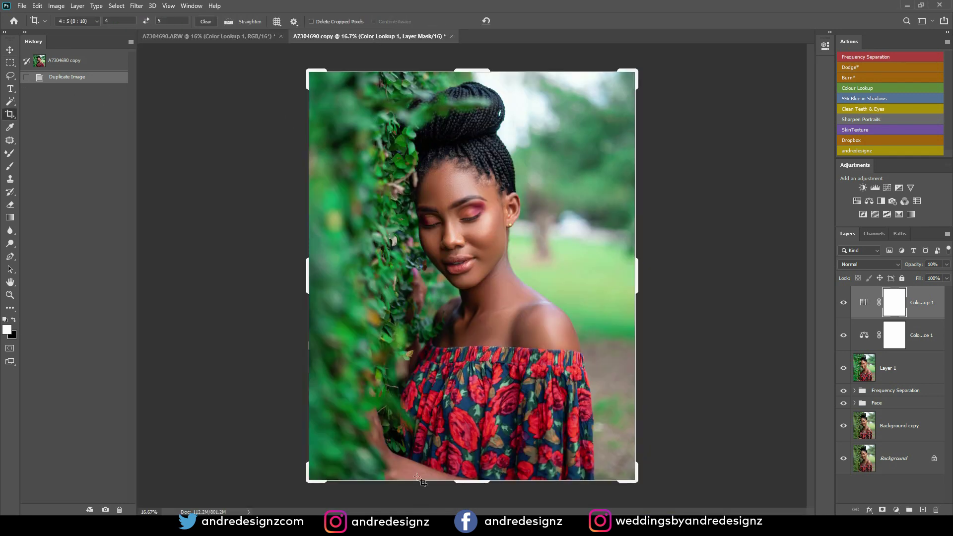
pyautogui.click(483, 437)
pyautogui.moveTo(484, 437); pyautogui.dragTo(480, 395)
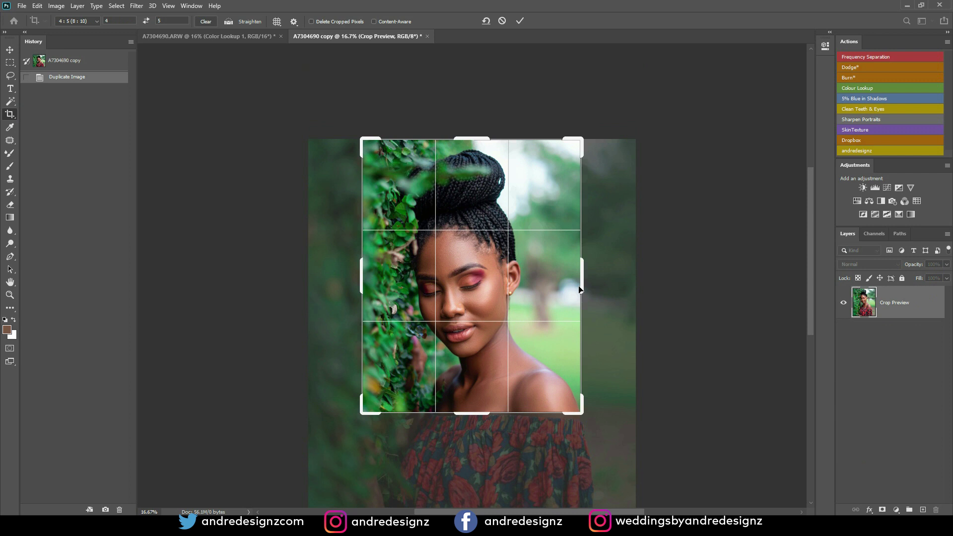
pyautogui.press('Return')
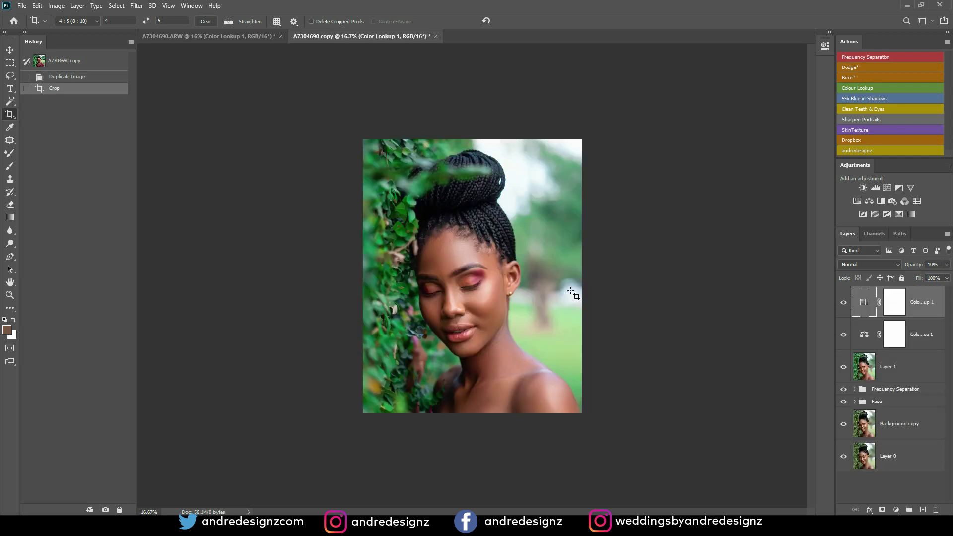
pyautogui.scroll(3, 529, 336)
pyautogui.scroll(-1, 529, 337)
pyautogui.scroll(-2, 528, 338)
# Duplicate the cropped image with all its layers as A7304690 copy 2 and dock it beside the other documents.
pyautogui.moveTo(359, 37); pyautogui.dragTo(373, 77)
pyautogui.rightClick(377, 81)
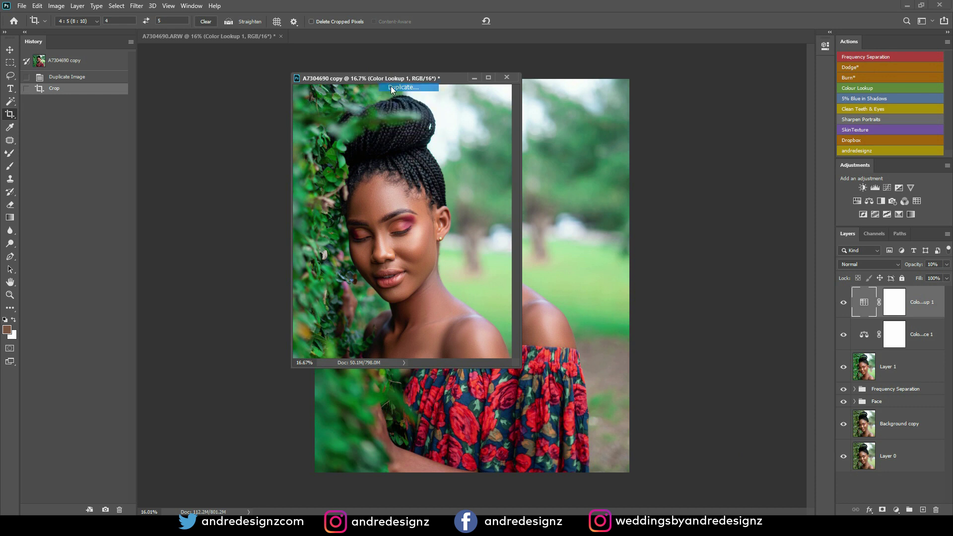
pyautogui.click(391, 87)
pyautogui.click(552, 160)
pyautogui.moveTo(431, 73); pyautogui.dragTo(406, 34)
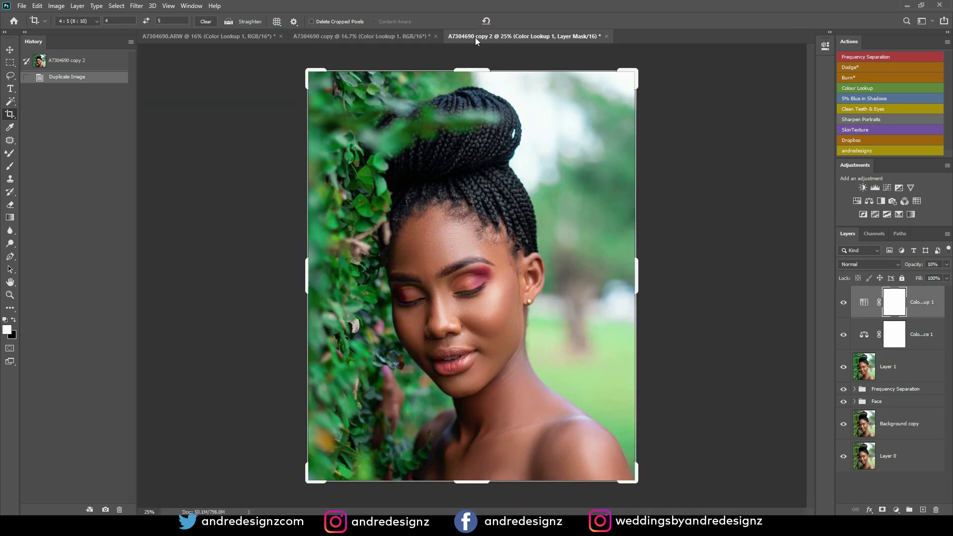
# Crop A7304690 copy 2 tighter at the 4:5 ratio, cutting off the hair bun and framing the face, neck and upper shoulders.
pyautogui.moveTo(459, 71); pyautogui.dragTo(472, 133)
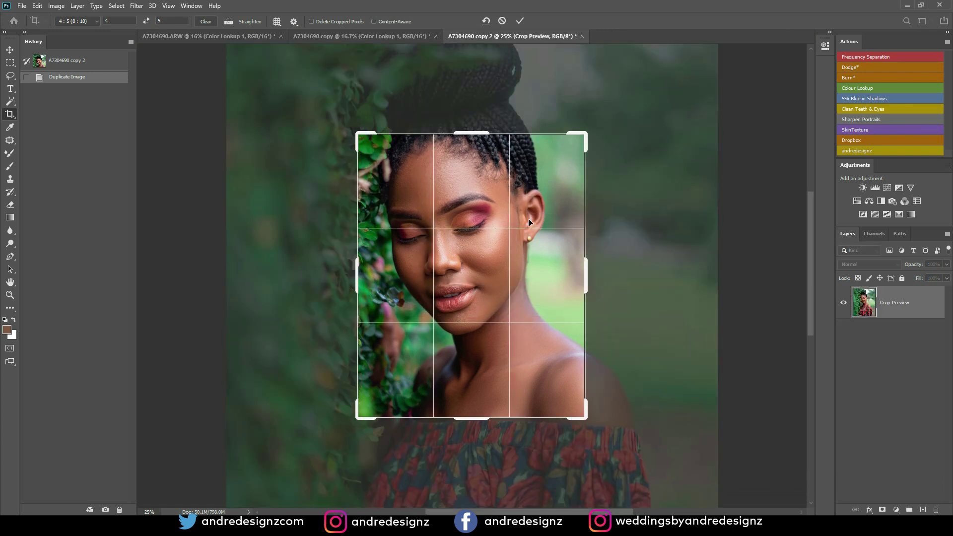
pyautogui.moveTo(549, 260); pyautogui.dragTo(565, 261)
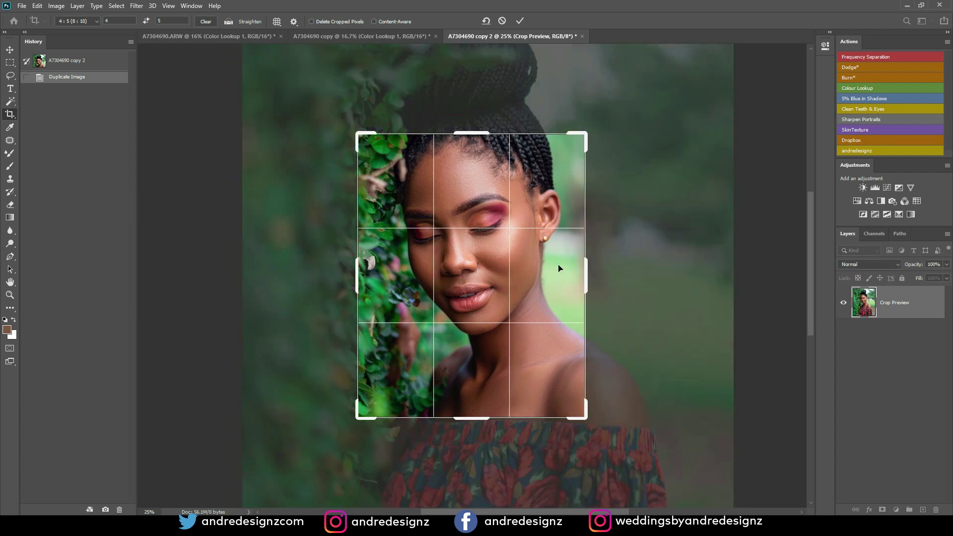
pyautogui.press('Up')
pyautogui.press('Up')
pyautogui.press('Up')
pyautogui.press('Up')
pyautogui.press('Up')
pyautogui.press('Up')
pyautogui.press('Up')
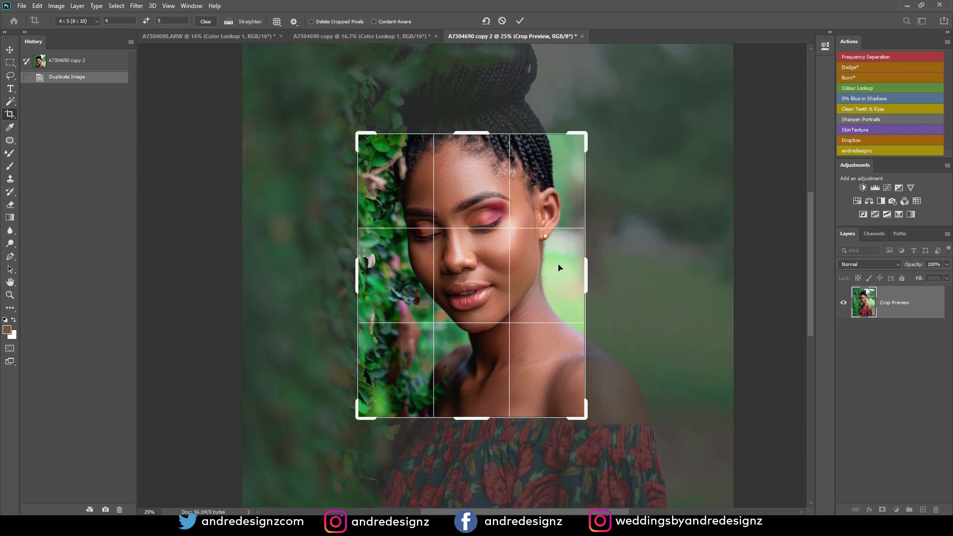
pyautogui.press('Return')
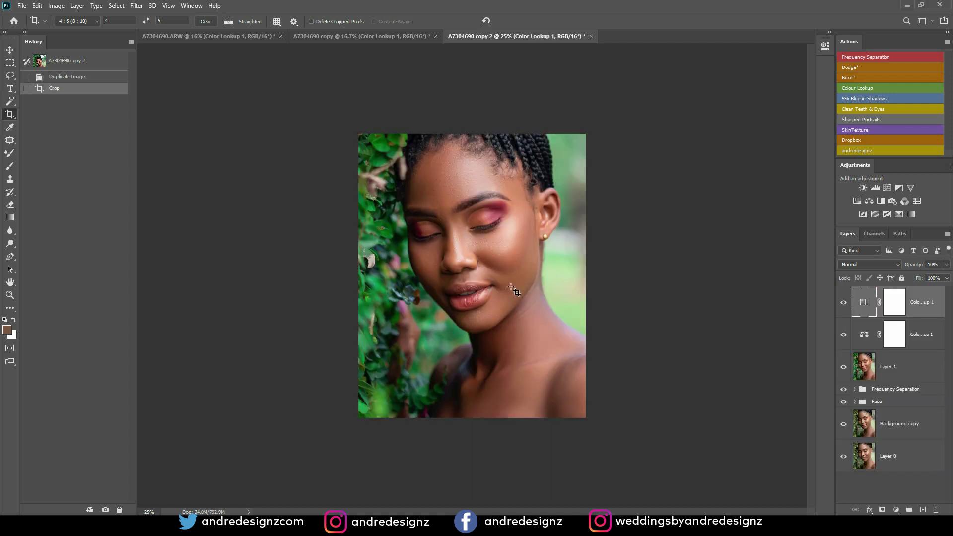
pyautogui.scroll(3, 472, 231)
pyautogui.scroll(3, 473, 233)
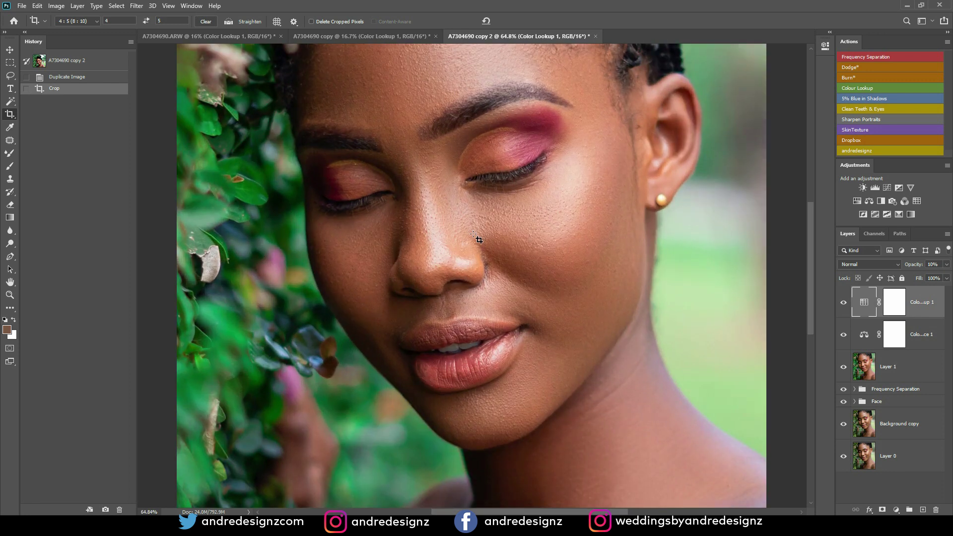
pyautogui.scroll(-5, 478, 240)
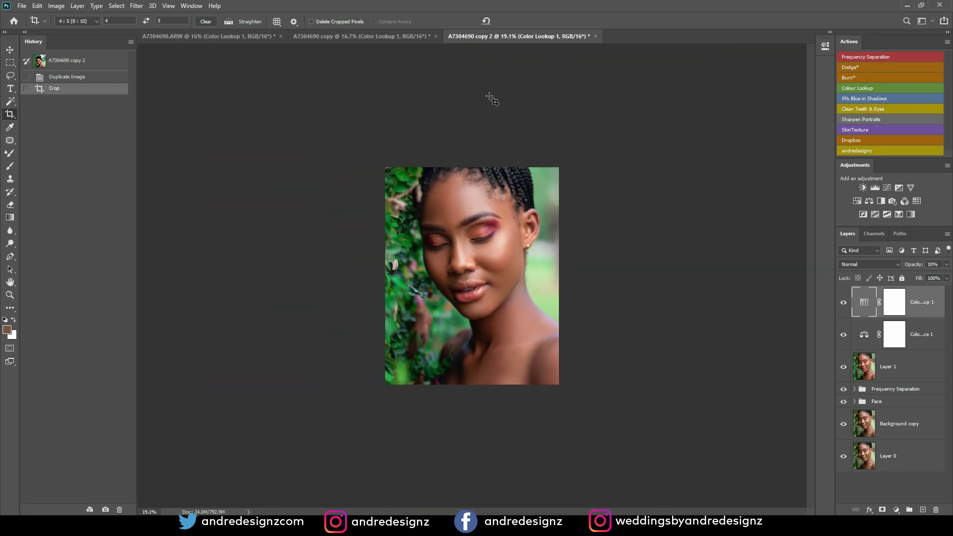
# Duplicate the tighter crop with all its layers as A7304690 copy 3 and dock it beside the other documents.
pyautogui.moveTo(483, 37); pyautogui.dragTo(486, 81)
pyautogui.rightClick(487, 82)
pyautogui.click(502, 87)
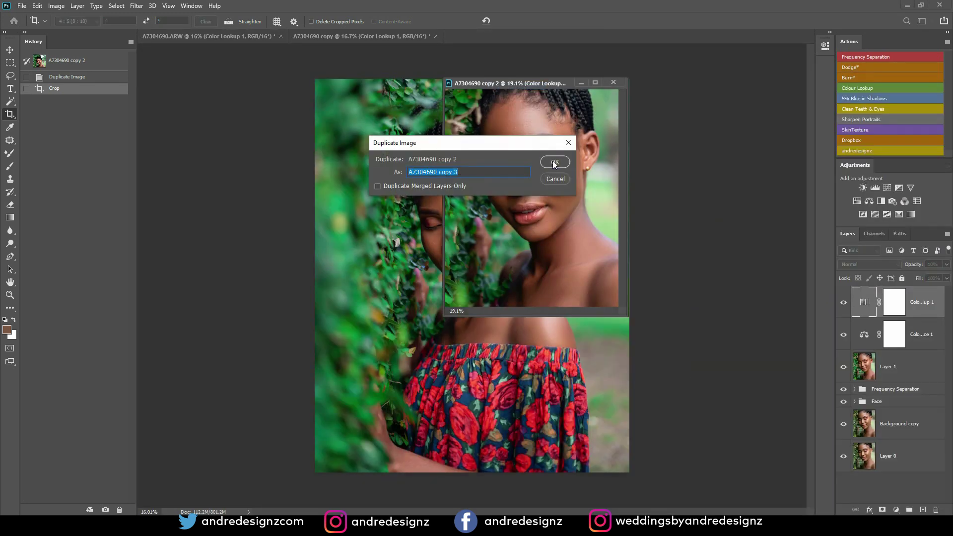
pyautogui.click(555, 163)
pyautogui.moveTo(543, 73); pyautogui.dragTo(472, 34)
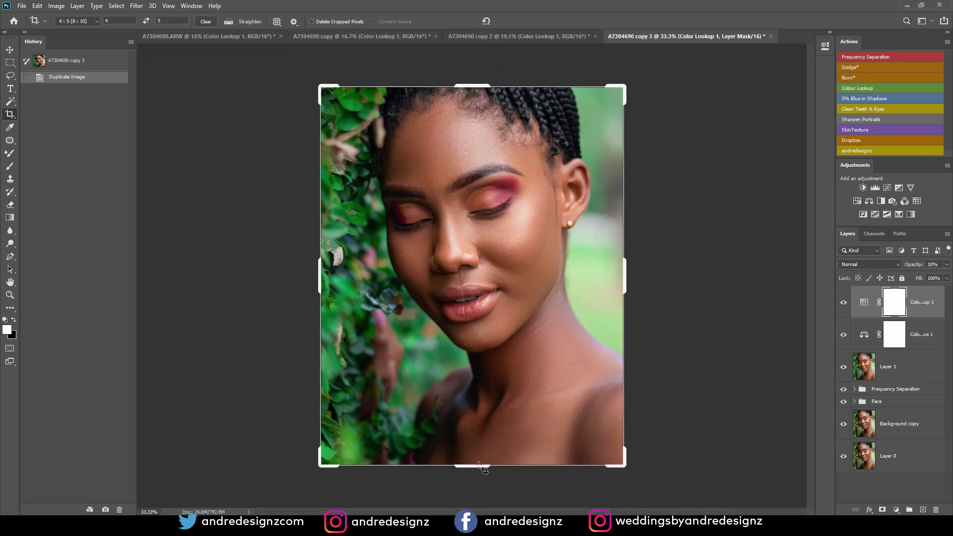
# Crop A7304690 copy 3 at the 4:5 ratio to a close-up of the face, from the hairline to just below the chin.
pyautogui.moveTo(484, 469); pyautogui.dragTo(477, 422)
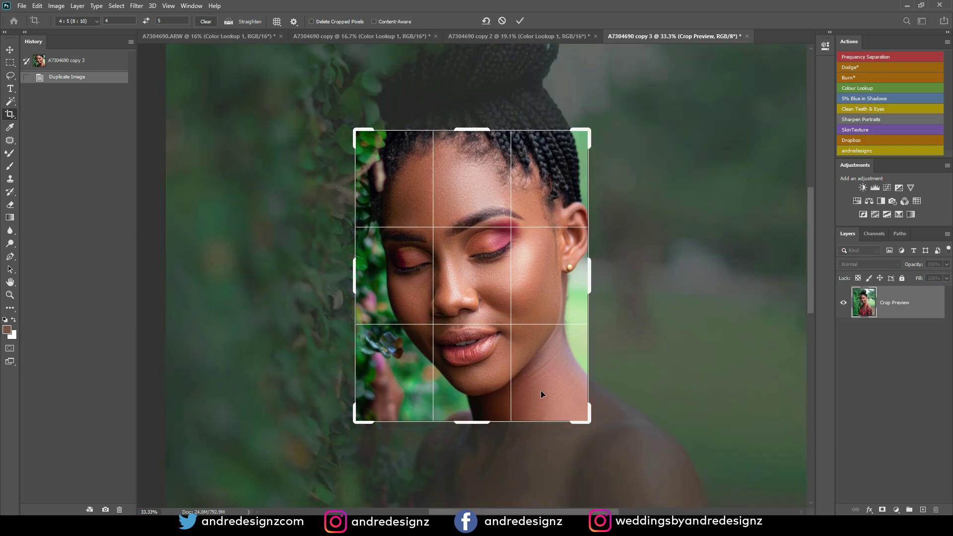
pyautogui.moveTo(540, 390); pyautogui.dragTo(570, 386)
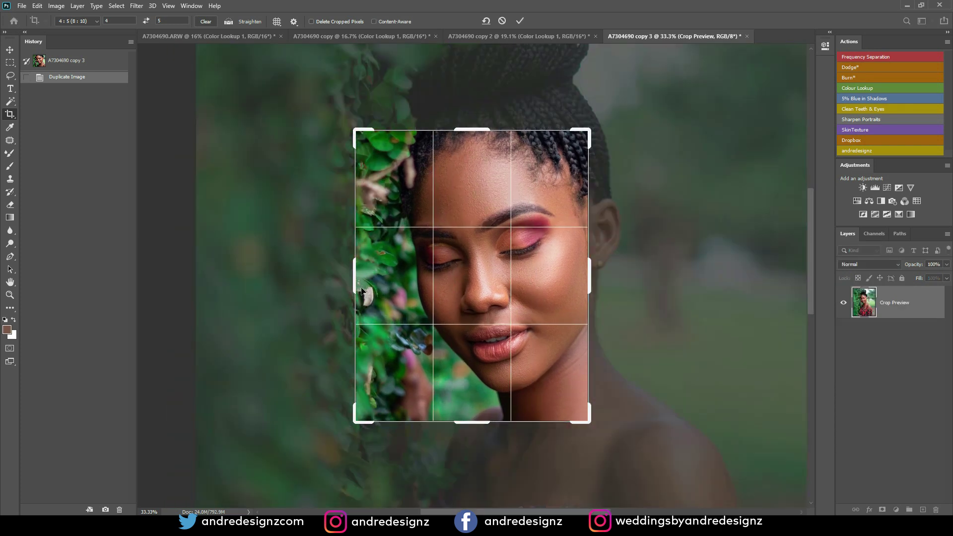
pyautogui.moveTo(352, 284); pyautogui.dragTo(371, 272)
pyautogui.moveTo(542, 307)
pyautogui.mouseDown()
pyautogui.moveTo(535, 314)
pyautogui.moveTo(535, 306)
pyautogui.mouseUp()
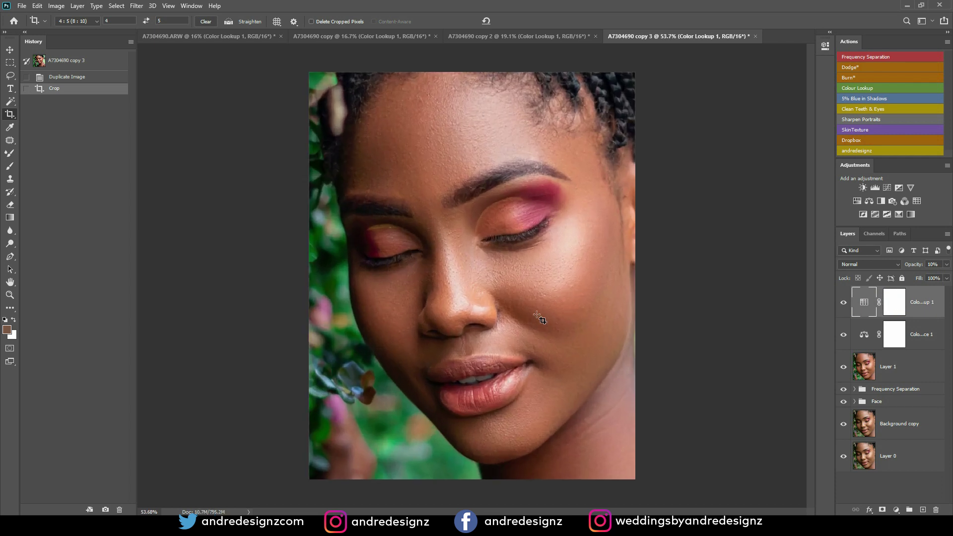
pyautogui.scroll(2, 536, 315)
pyautogui.scroll(-5, 536, 314)
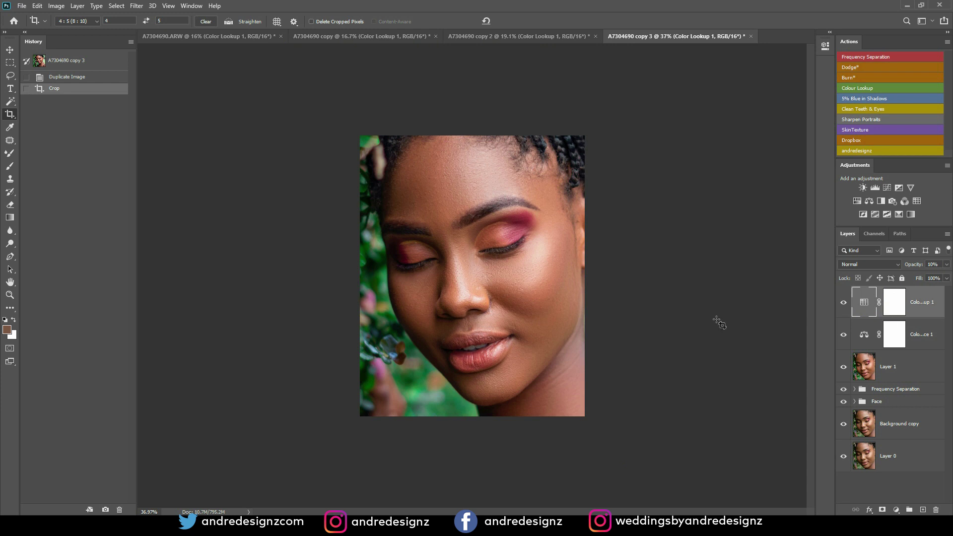
# Compare the original A7304690.ARW framing with the three cropped copies.
pyautogui.click(230, 36)
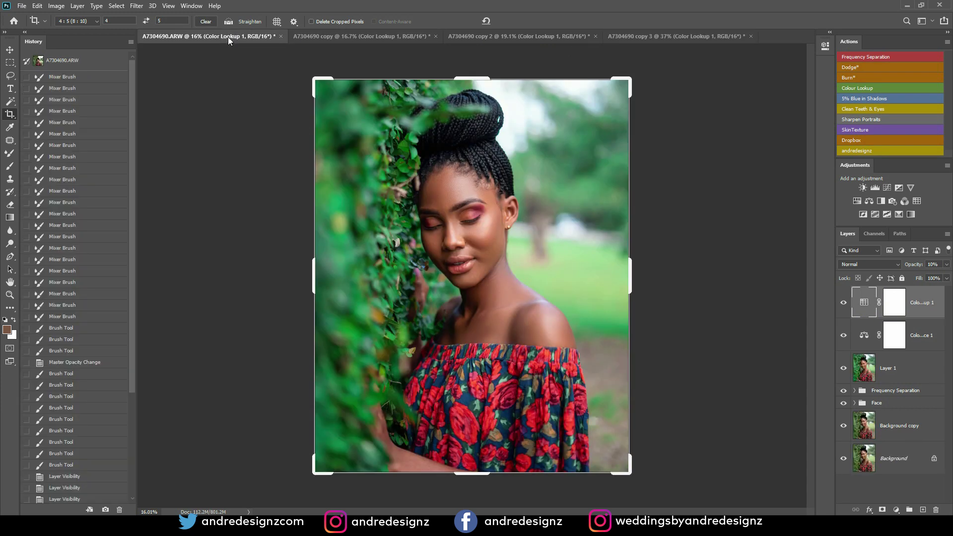
pyautogui.click(344, 37)
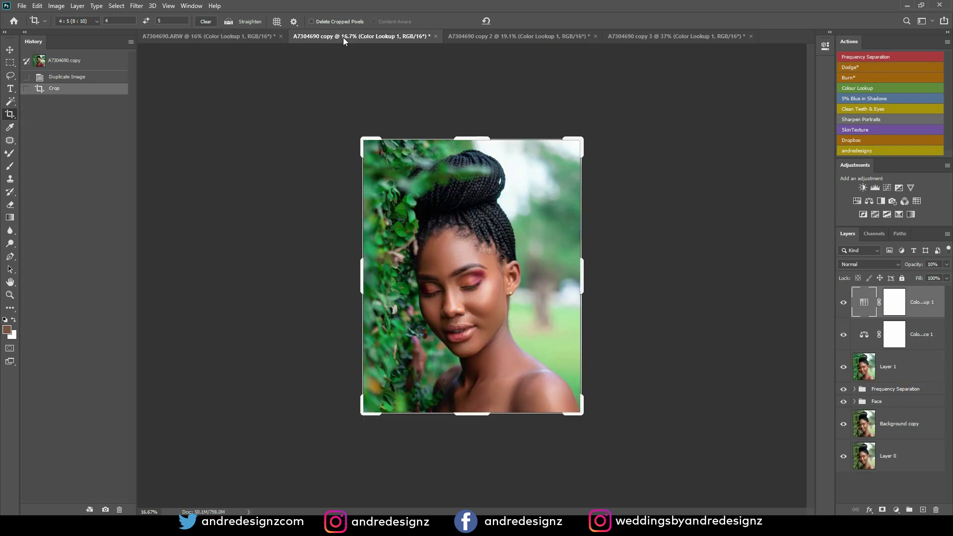
pyautogui.click(502, 37)
pyautogui.click(642, 33)
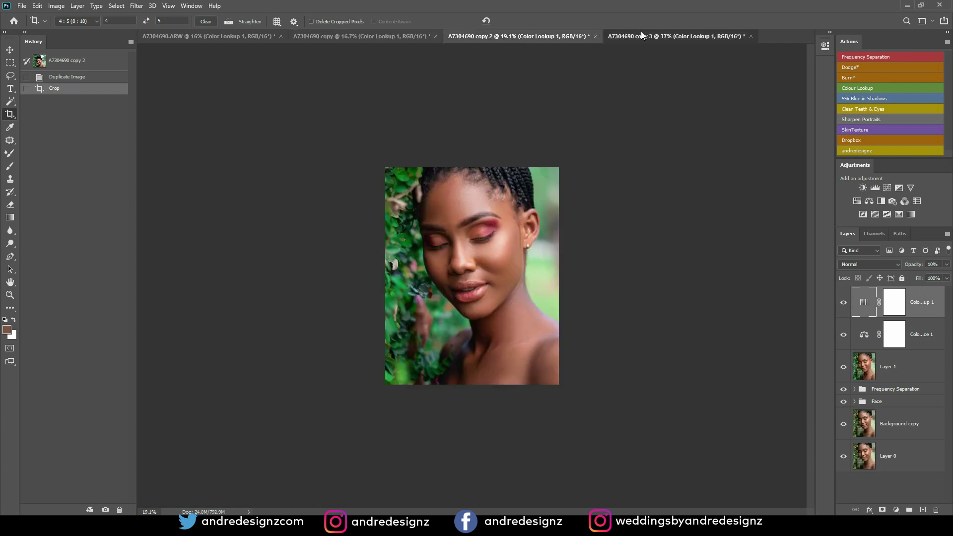
pyautogui.click(571, 37)
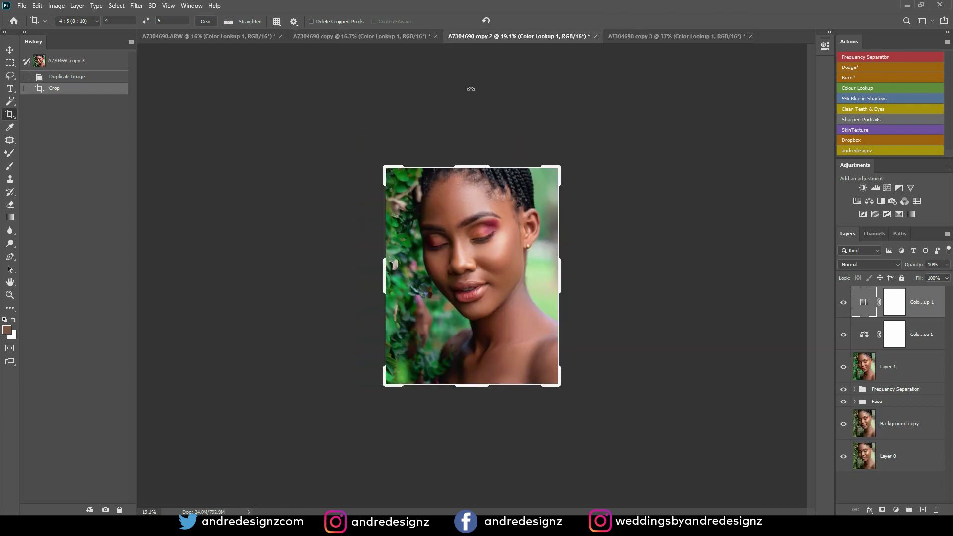
# Try a Save for Web JPEG export of A7304690.ARW at 1080 px width, preview the image, and cancel the export.
pyautogui.click(188, 40)
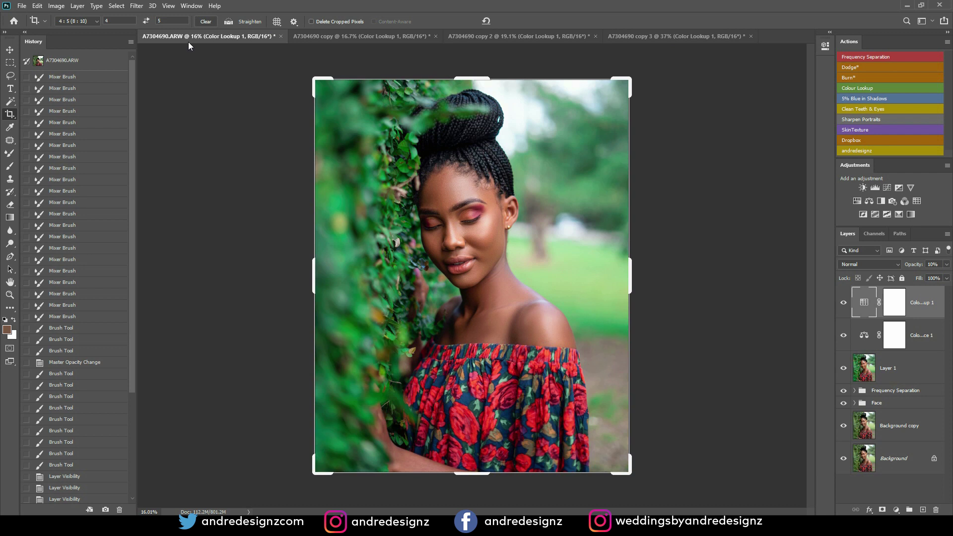
pyautogui.click(22, 7)
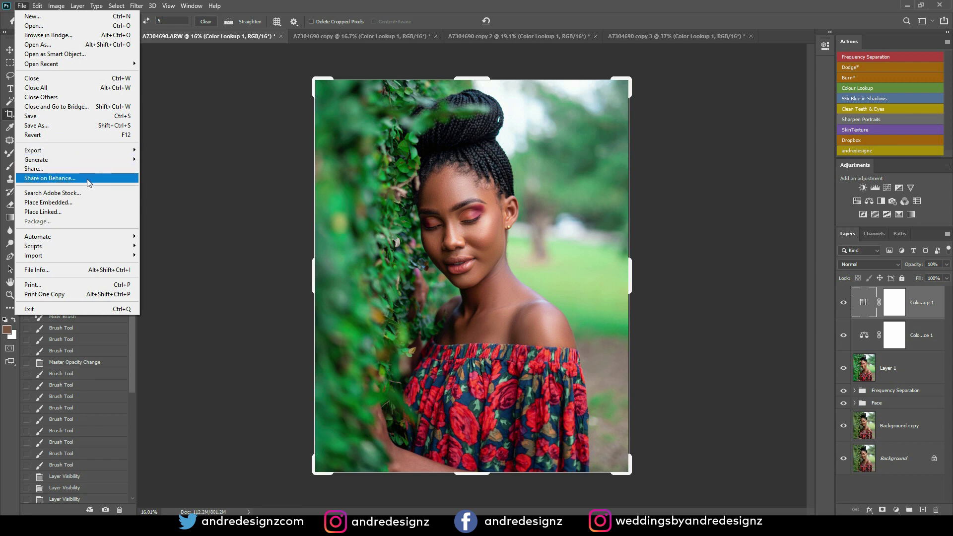
pyautogui.moveTo(132, 150)
pyautogui.click(198, 189)
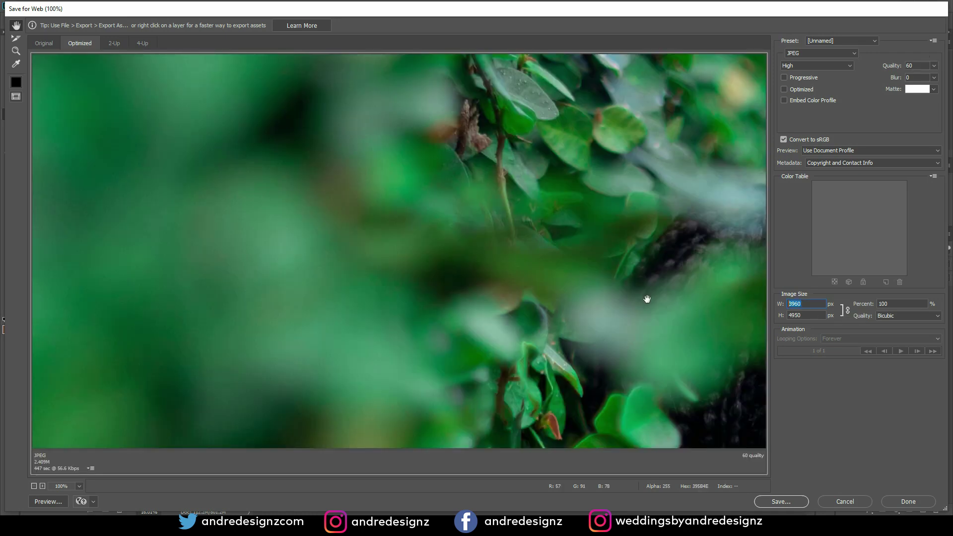
pyautogui.write('1058')
pyautogui.press('BackSpace')
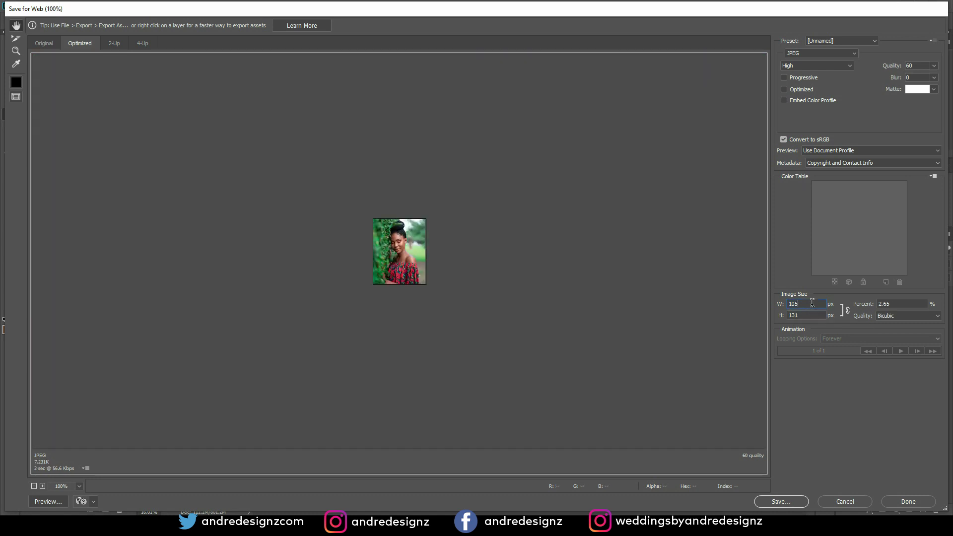
pyautogui.click(806, 304)
pyautogui.write('80')
pyautogui.scroll(-4, 491, 307)
pyautogui.scroll(5, 488, 288)
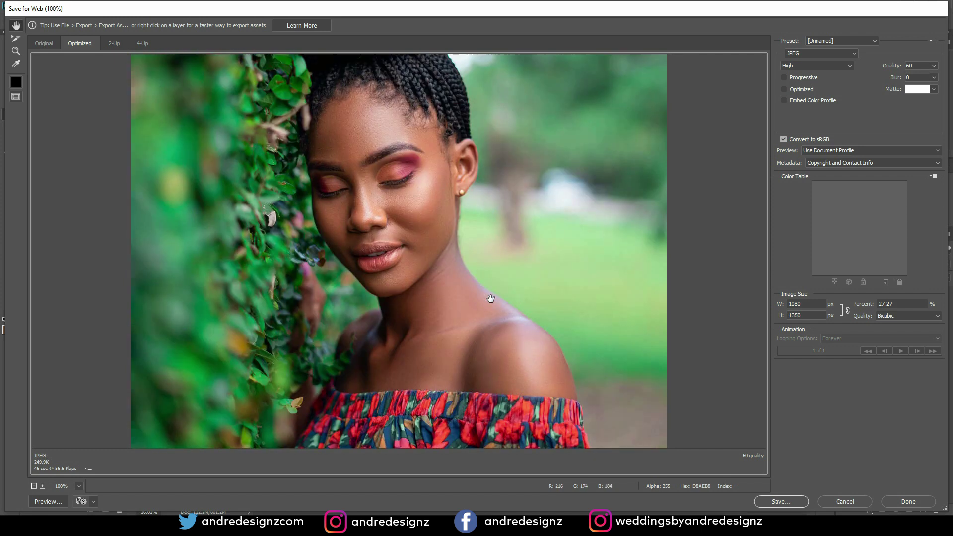
pyautogui.click(34, 486)
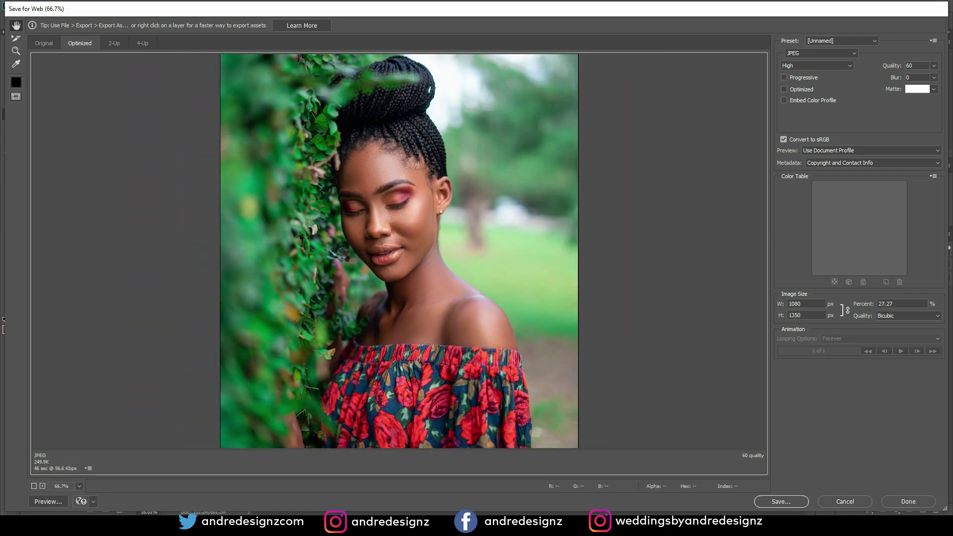
pyautogui.click(861, 501)
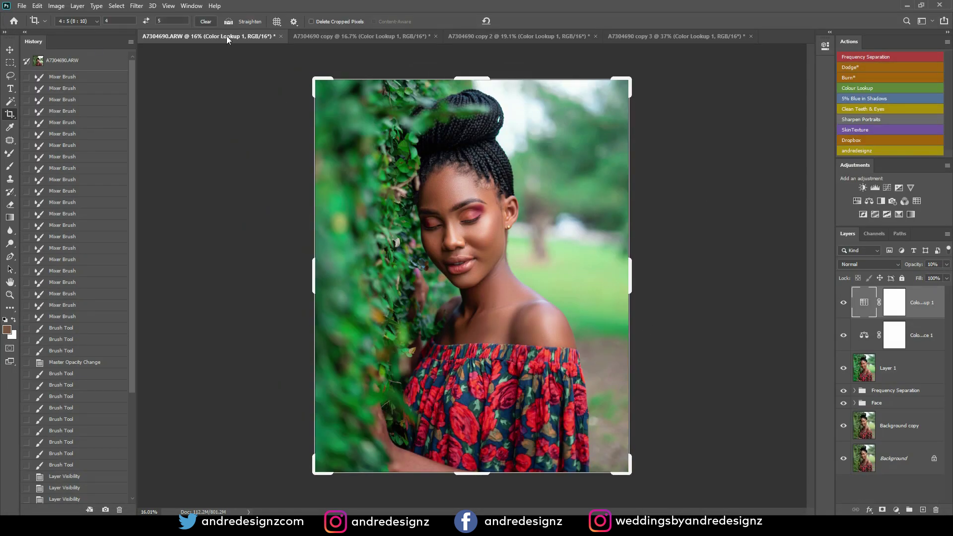
pyautogui.click(855, 150)
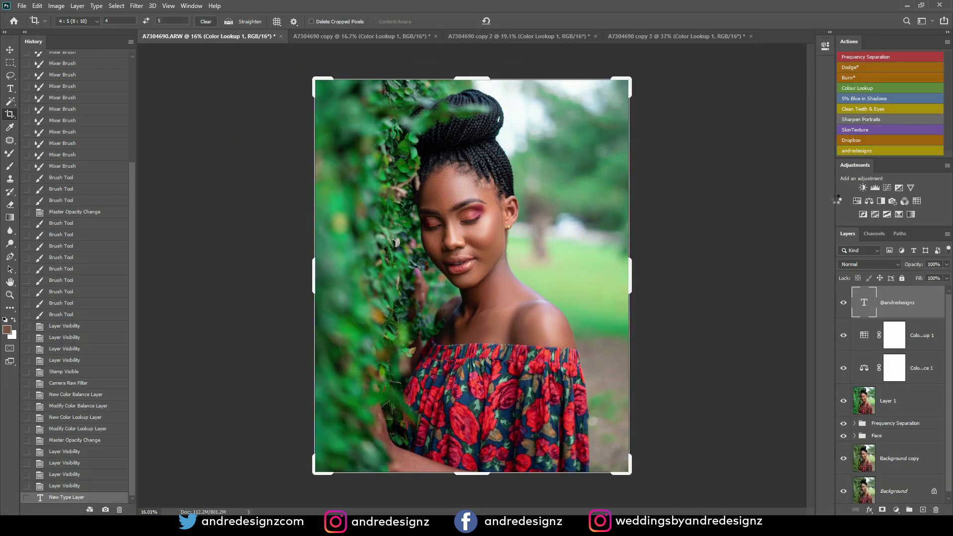
pyautogui.click(9, 50)
pyautogui.moveTo(494, 459); pyautogui.dragTo(389, 357)
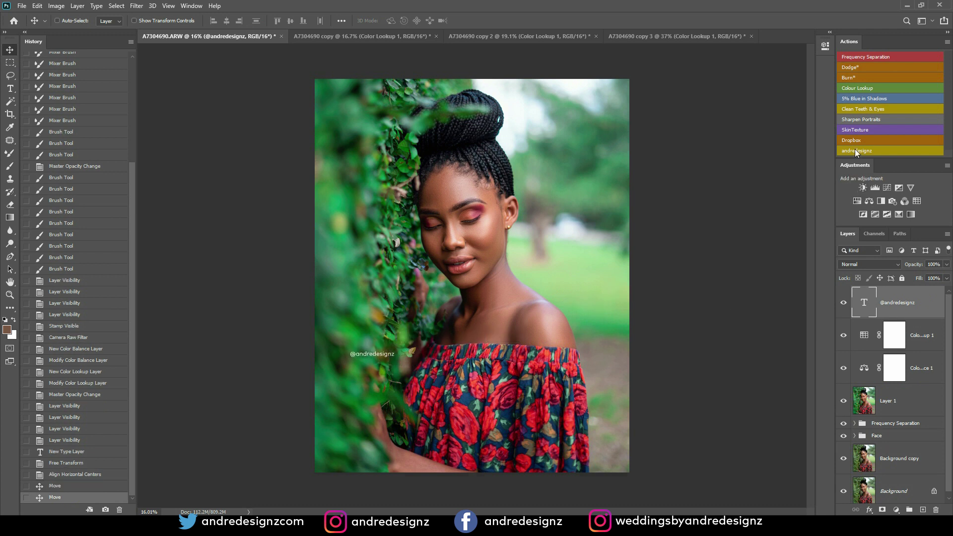